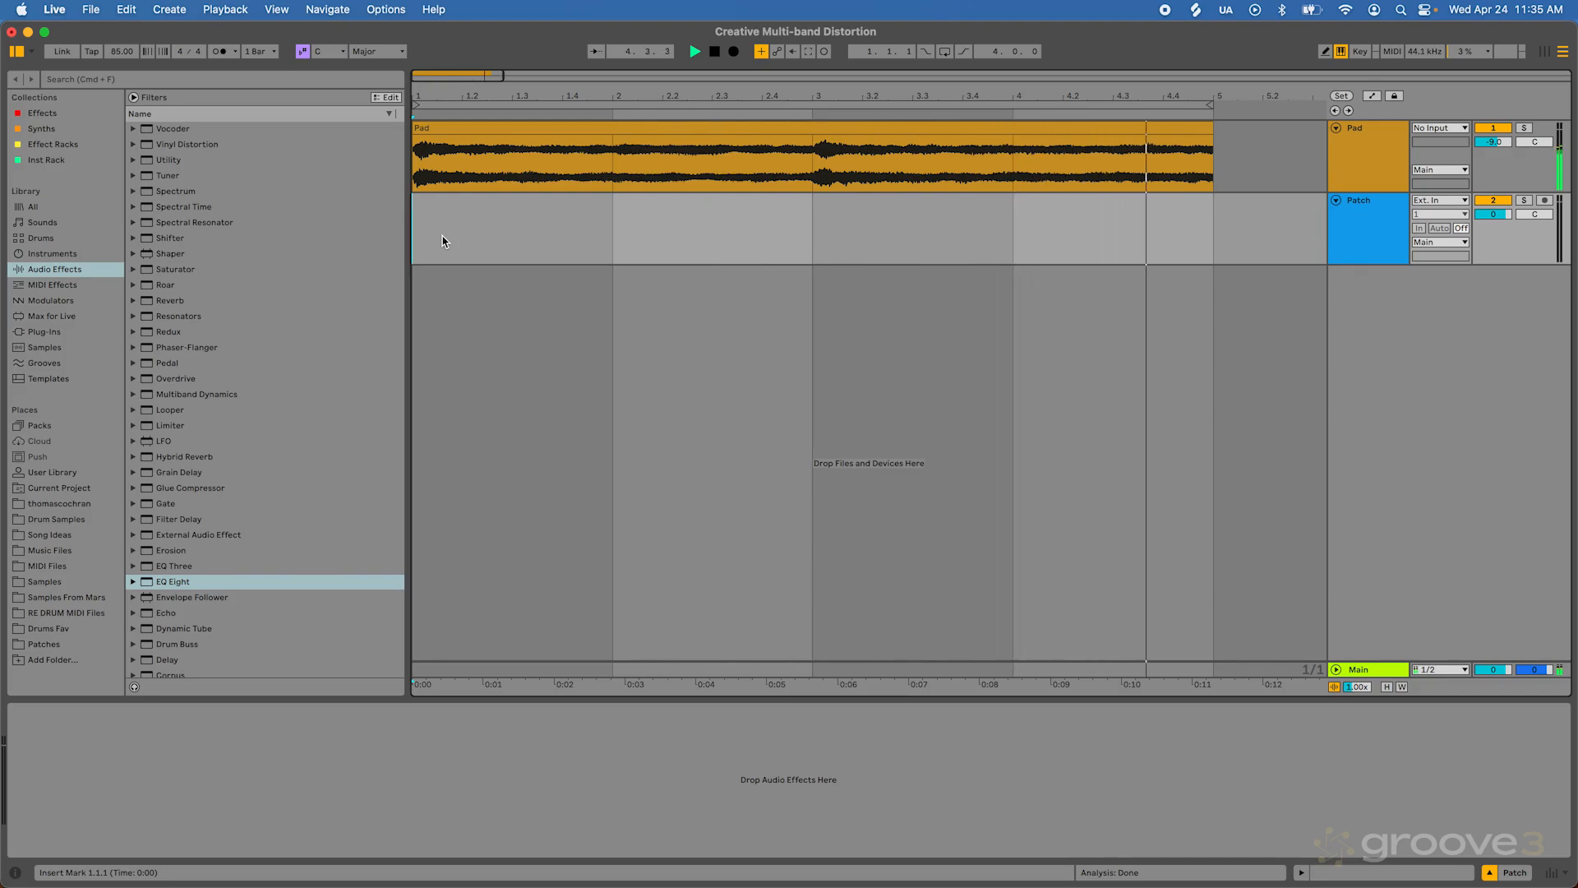
# Audition the Pad track with its folded audio effect rack bypassed, and reactivate the rack once playback is stopped.
pyautogui.press('space')
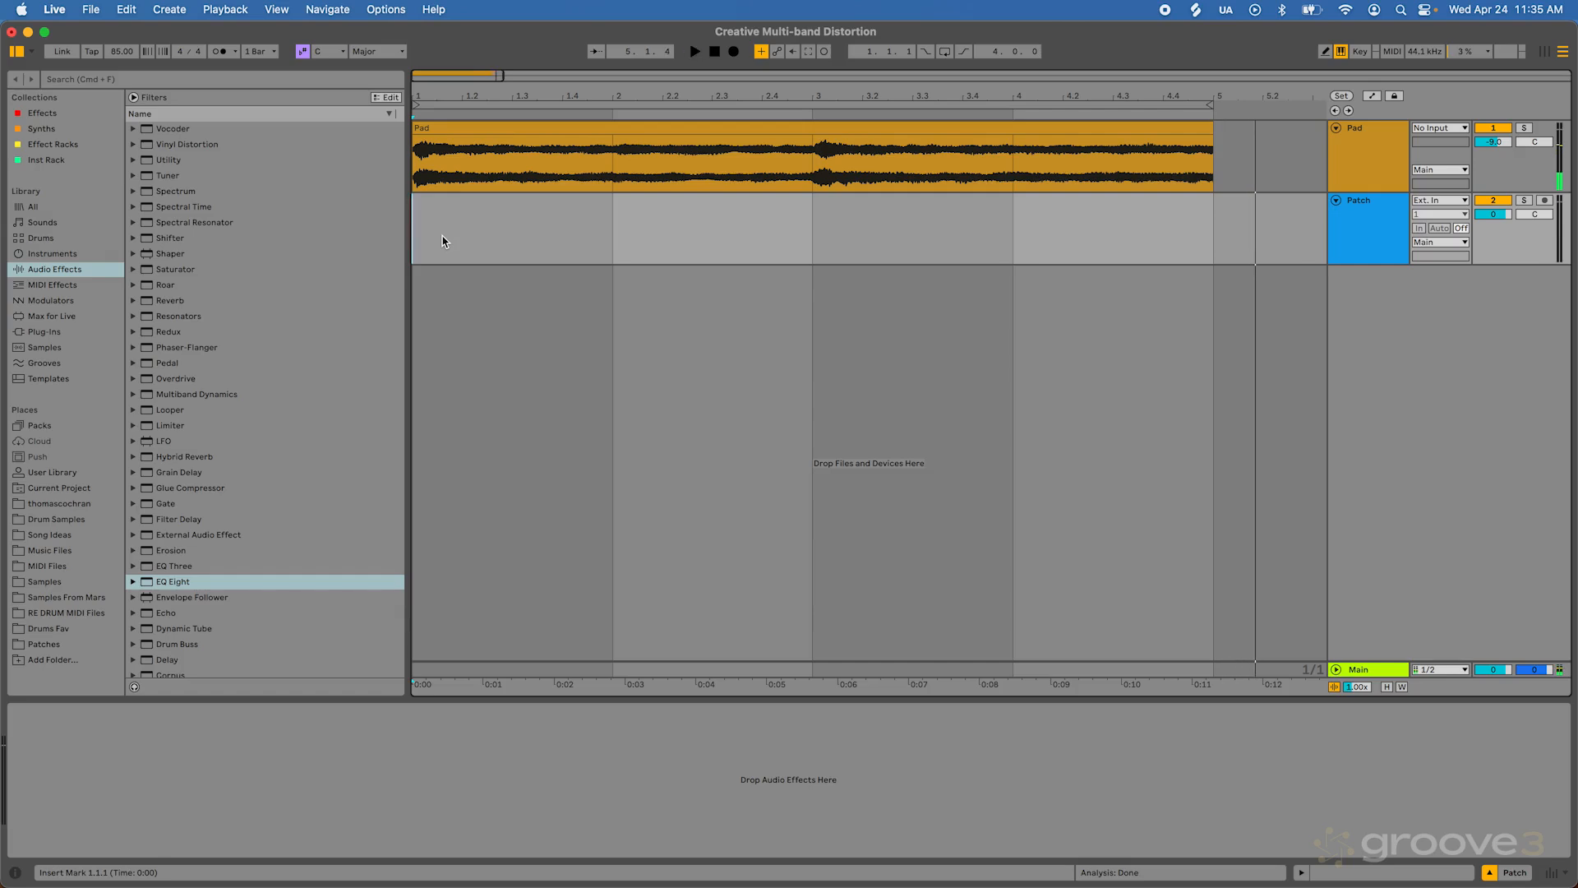
pyautogui.click(1354, 140)
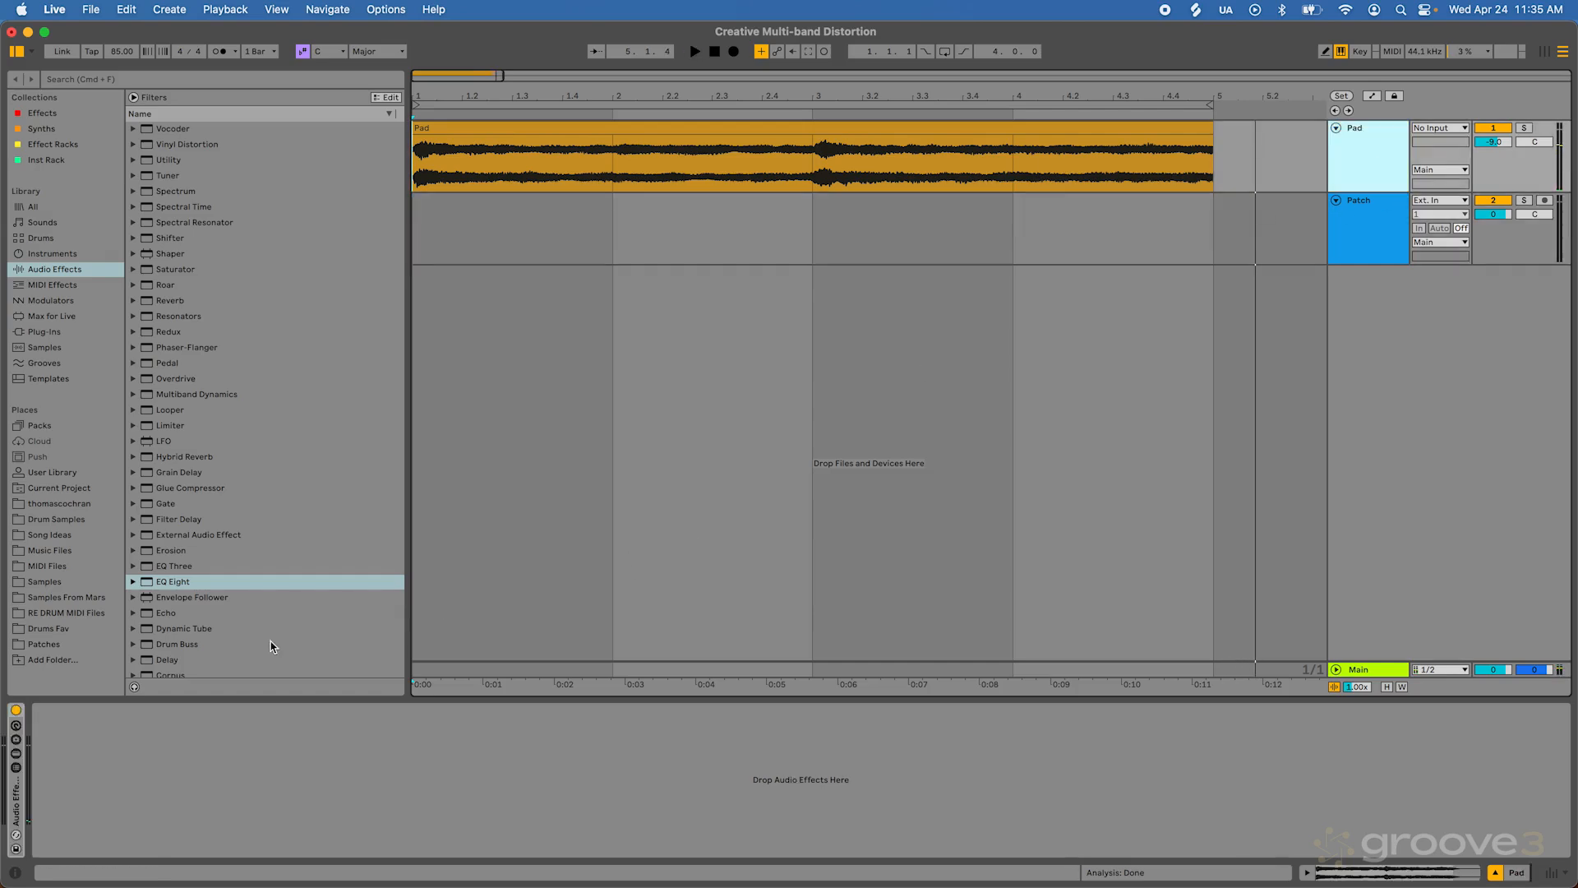
pyautogui.click(15, 712)
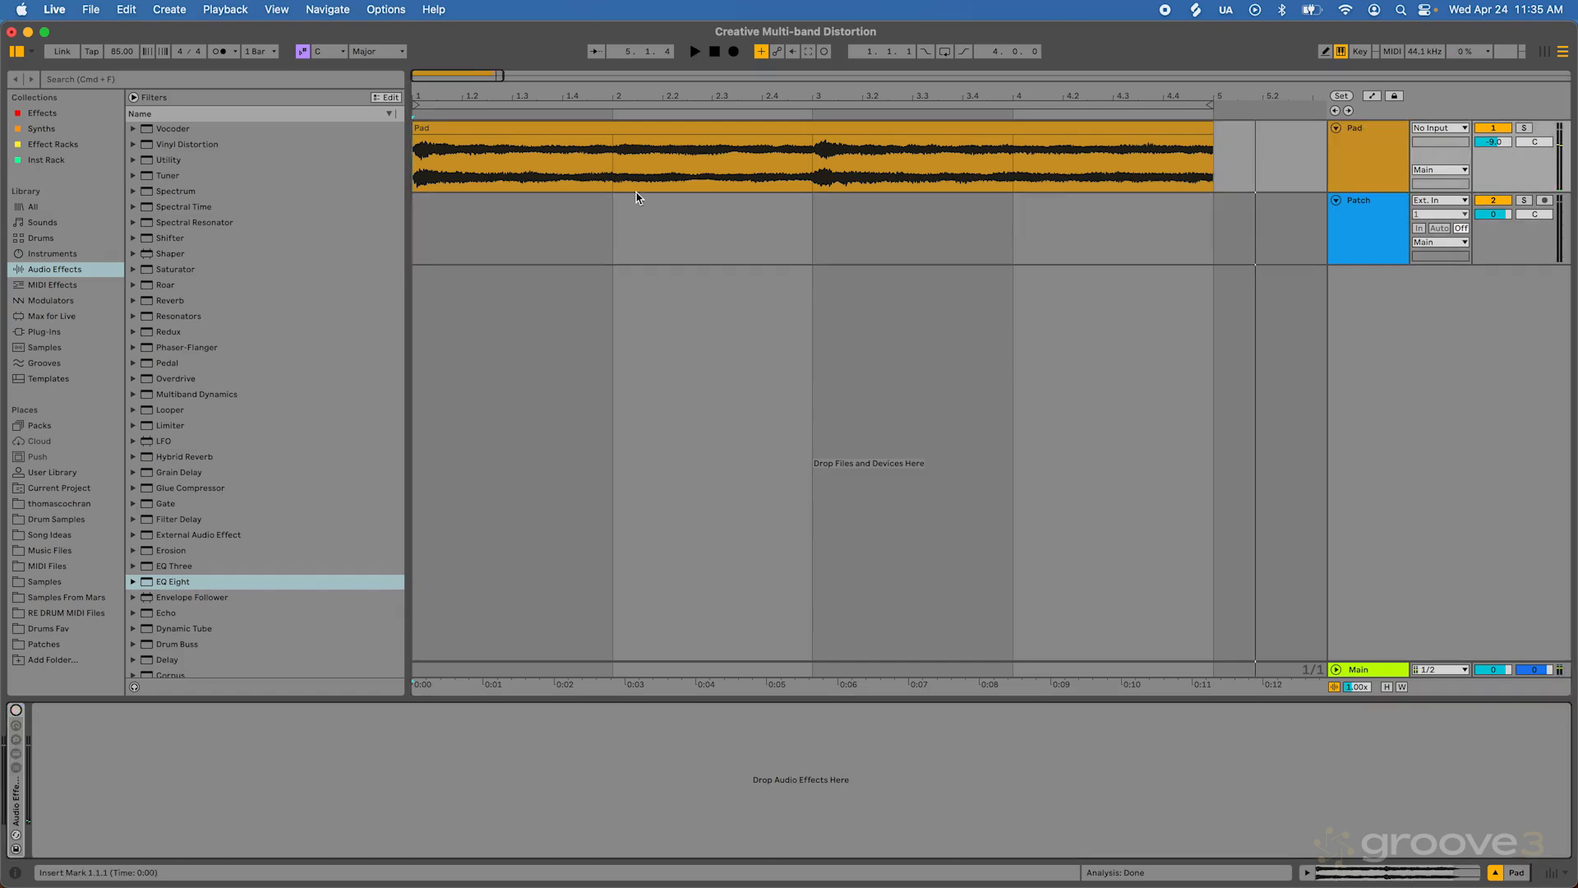
pyautogui.click(713, 56)
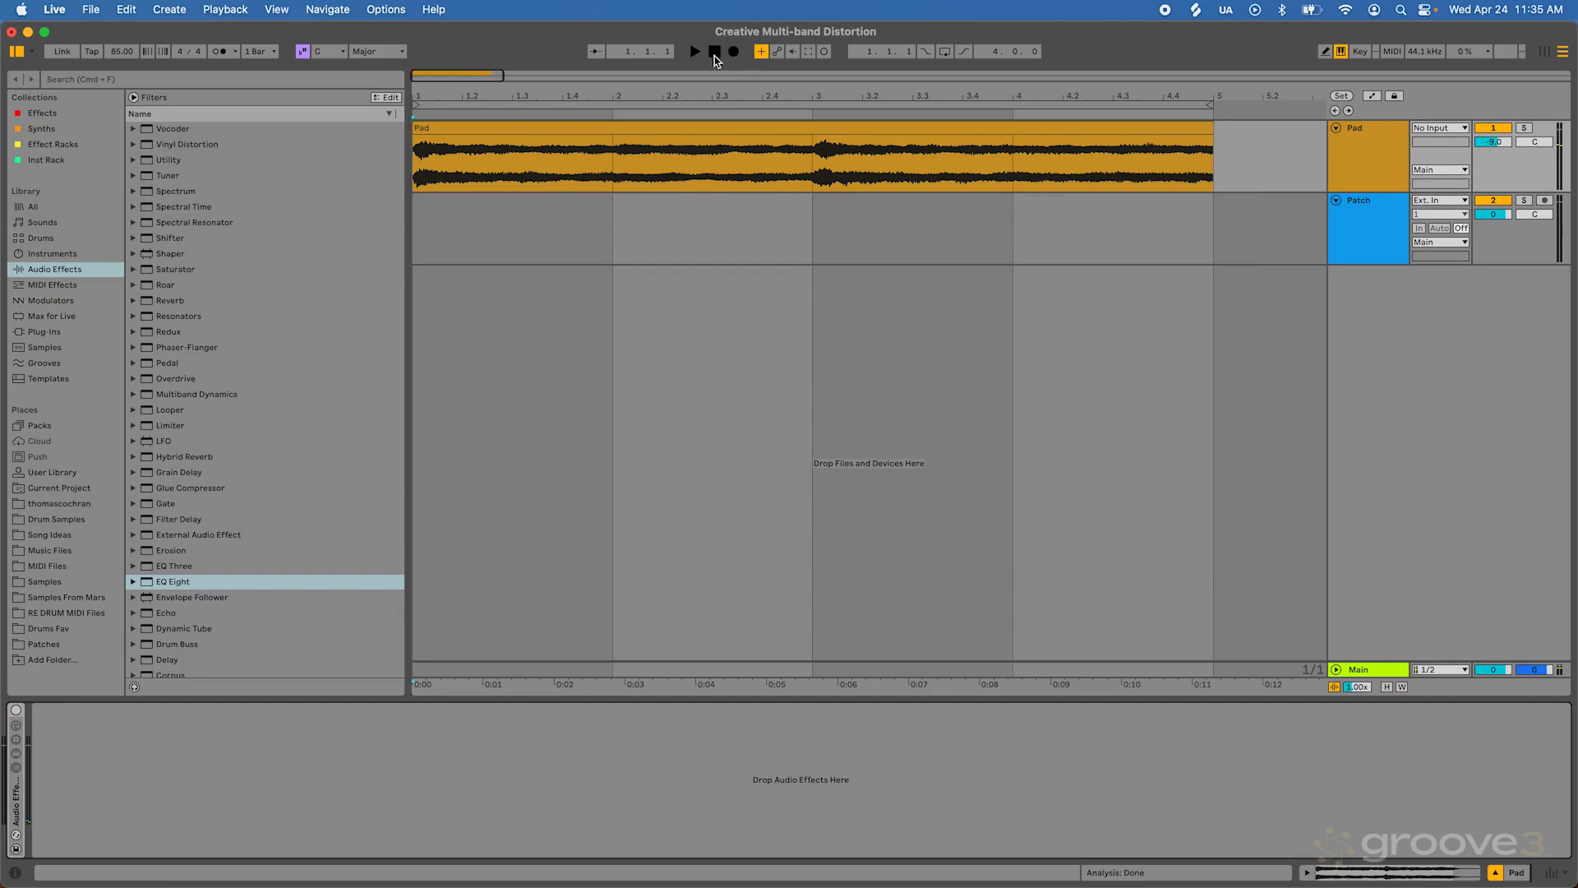
pyautogui.press('space')
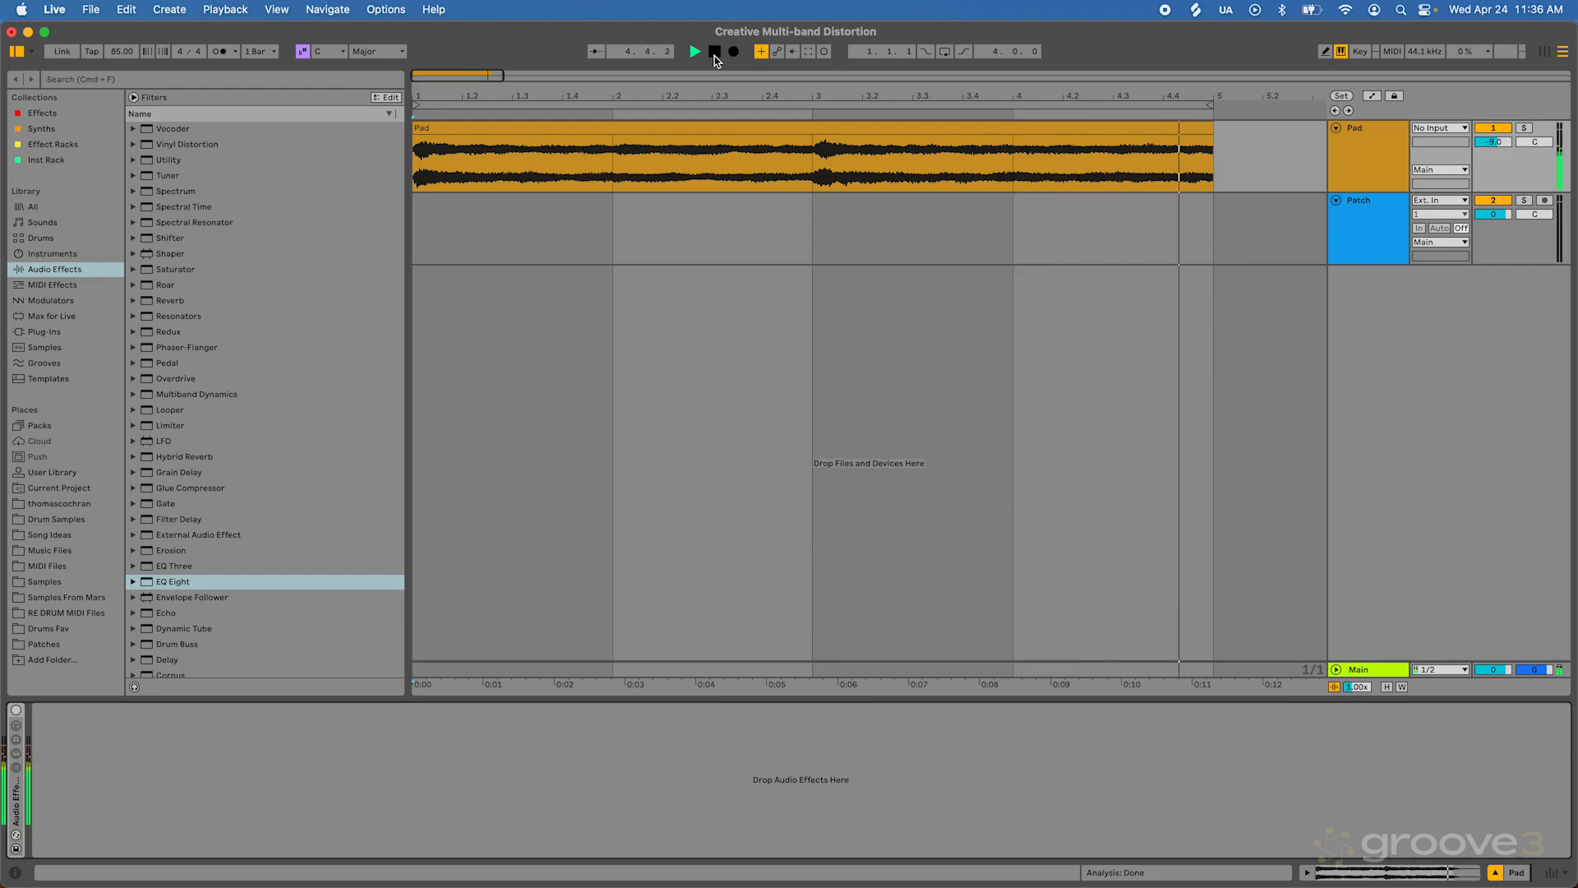
pyautogui.click(714, 56)
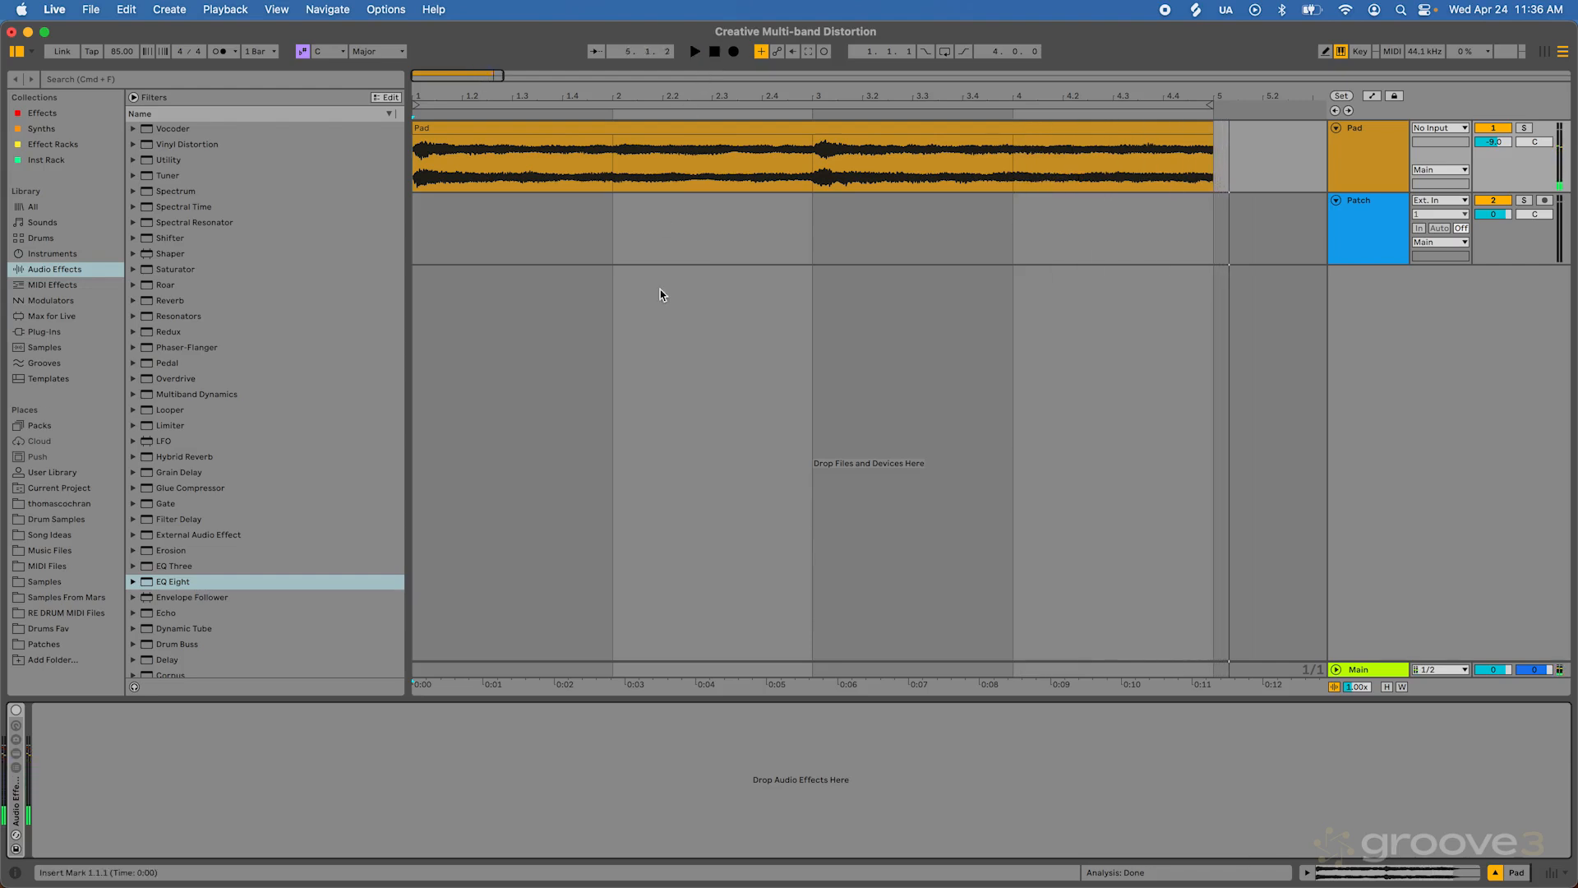
pyautogui.click(15, 711)
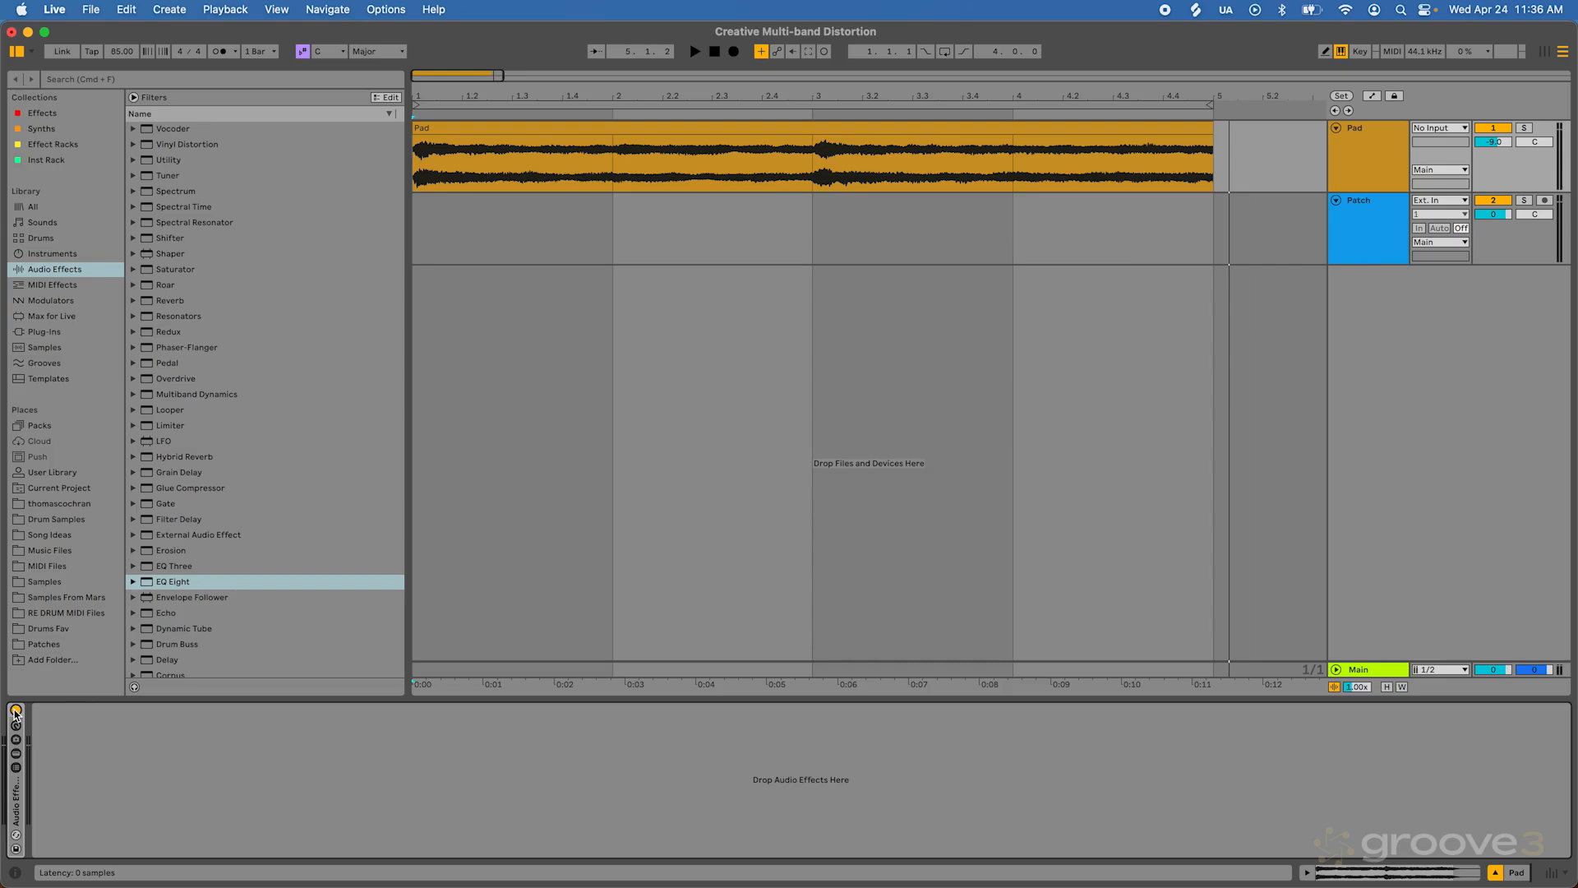
# Copy the Pad clip onto the Patch track at the same position and deactivate the Pad track.
pyautogui.click(731, 129)
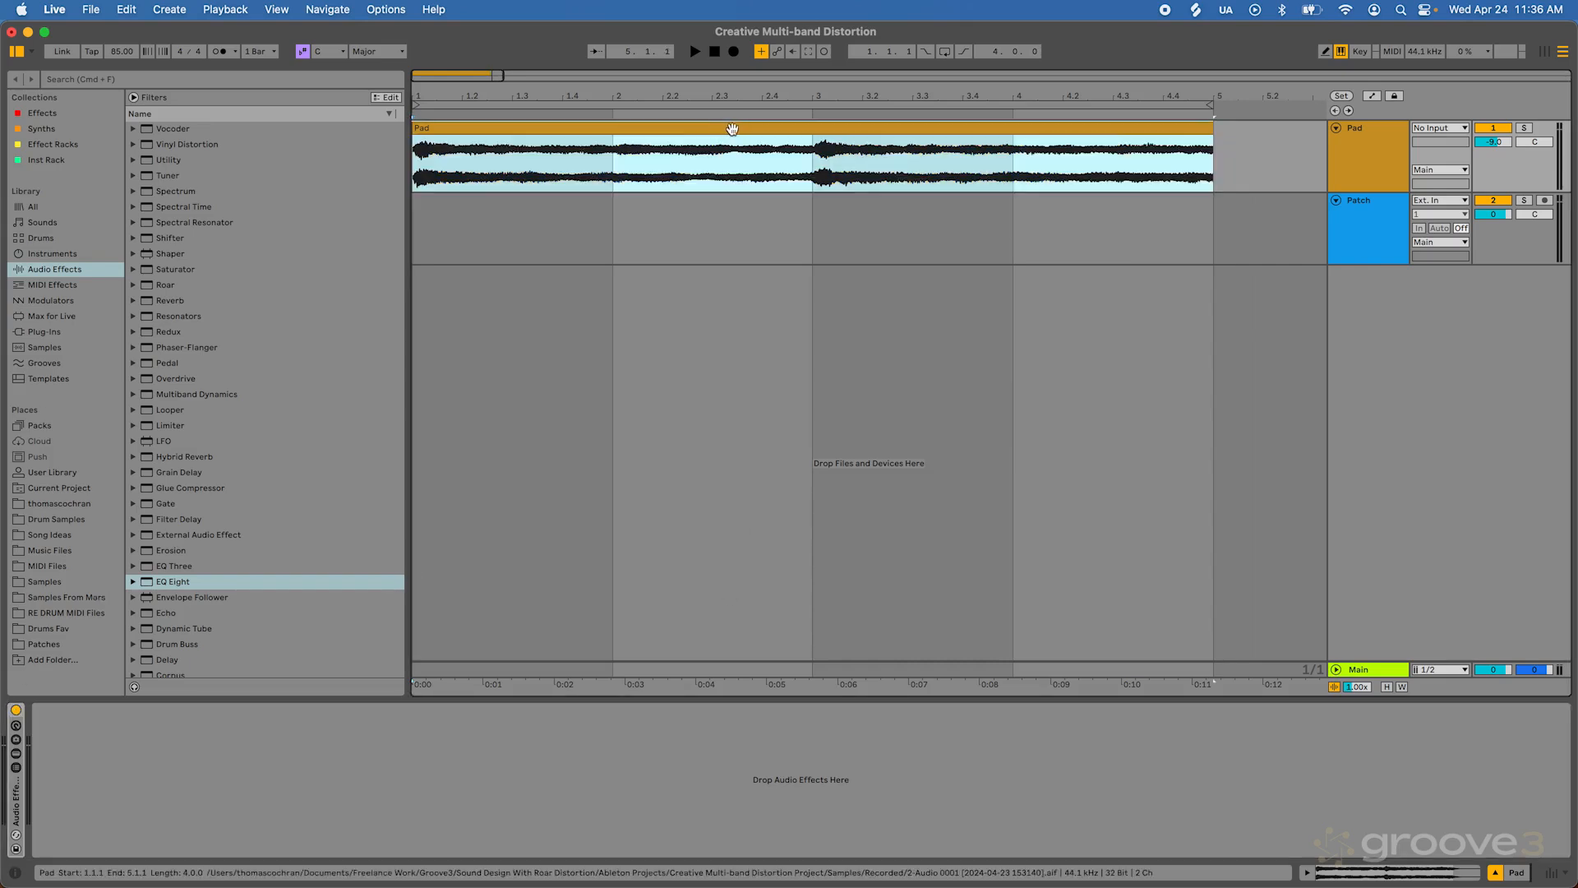
pyautogui.moveTo(732, 129); pyautogui.dragTo(743, 239)
pyautogui.click(1497, 129)
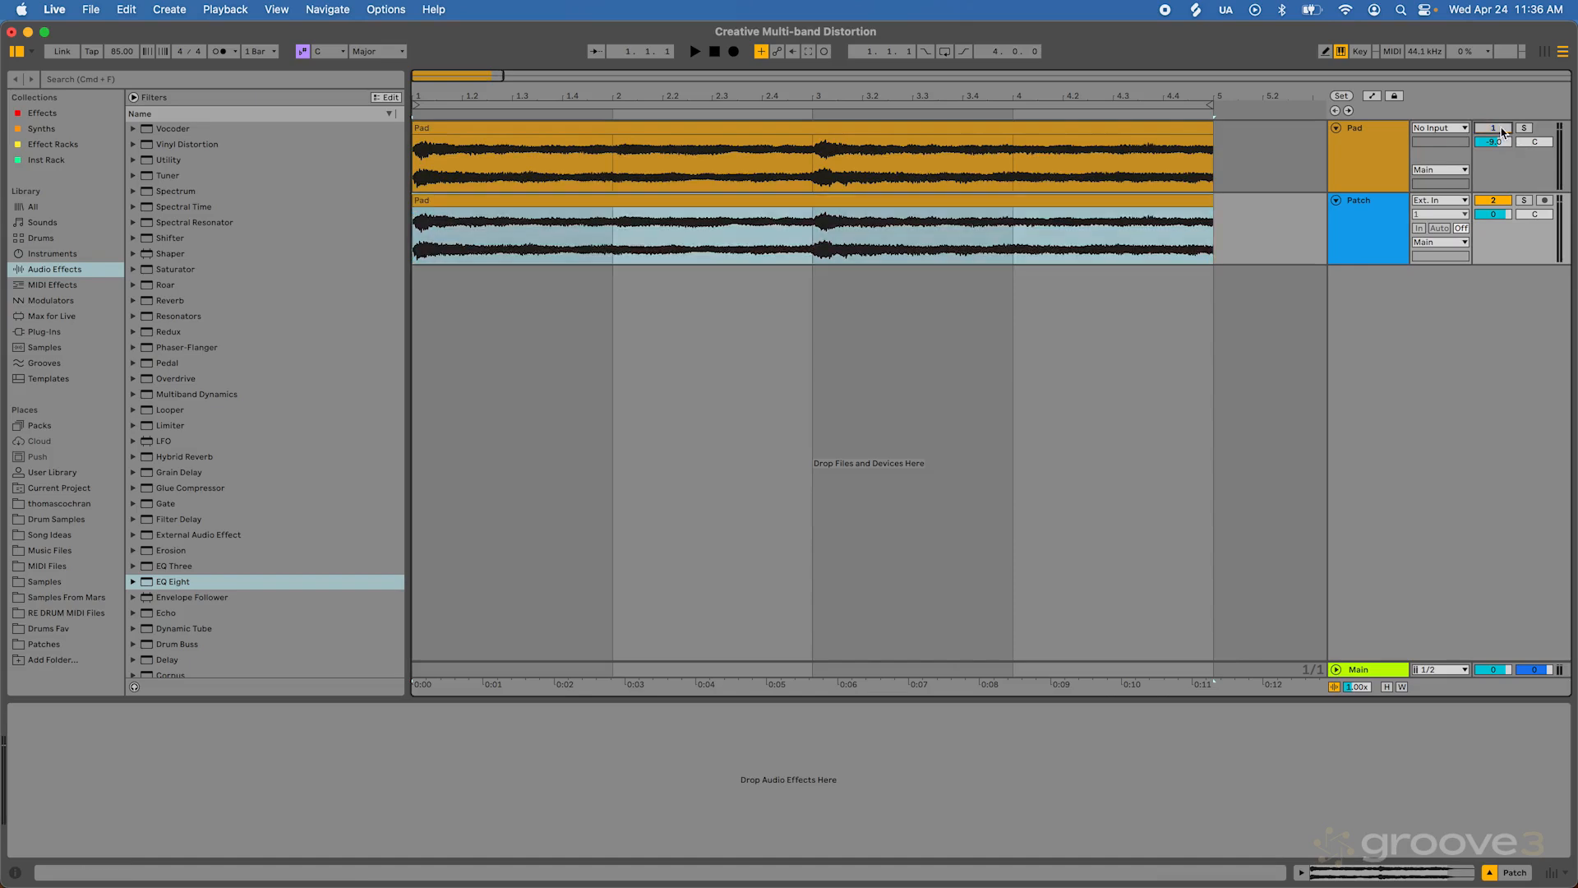
# Set the Patch track's volume to -9.0 dB and fold the Pad track.
pyautogui.click(1348, 155)
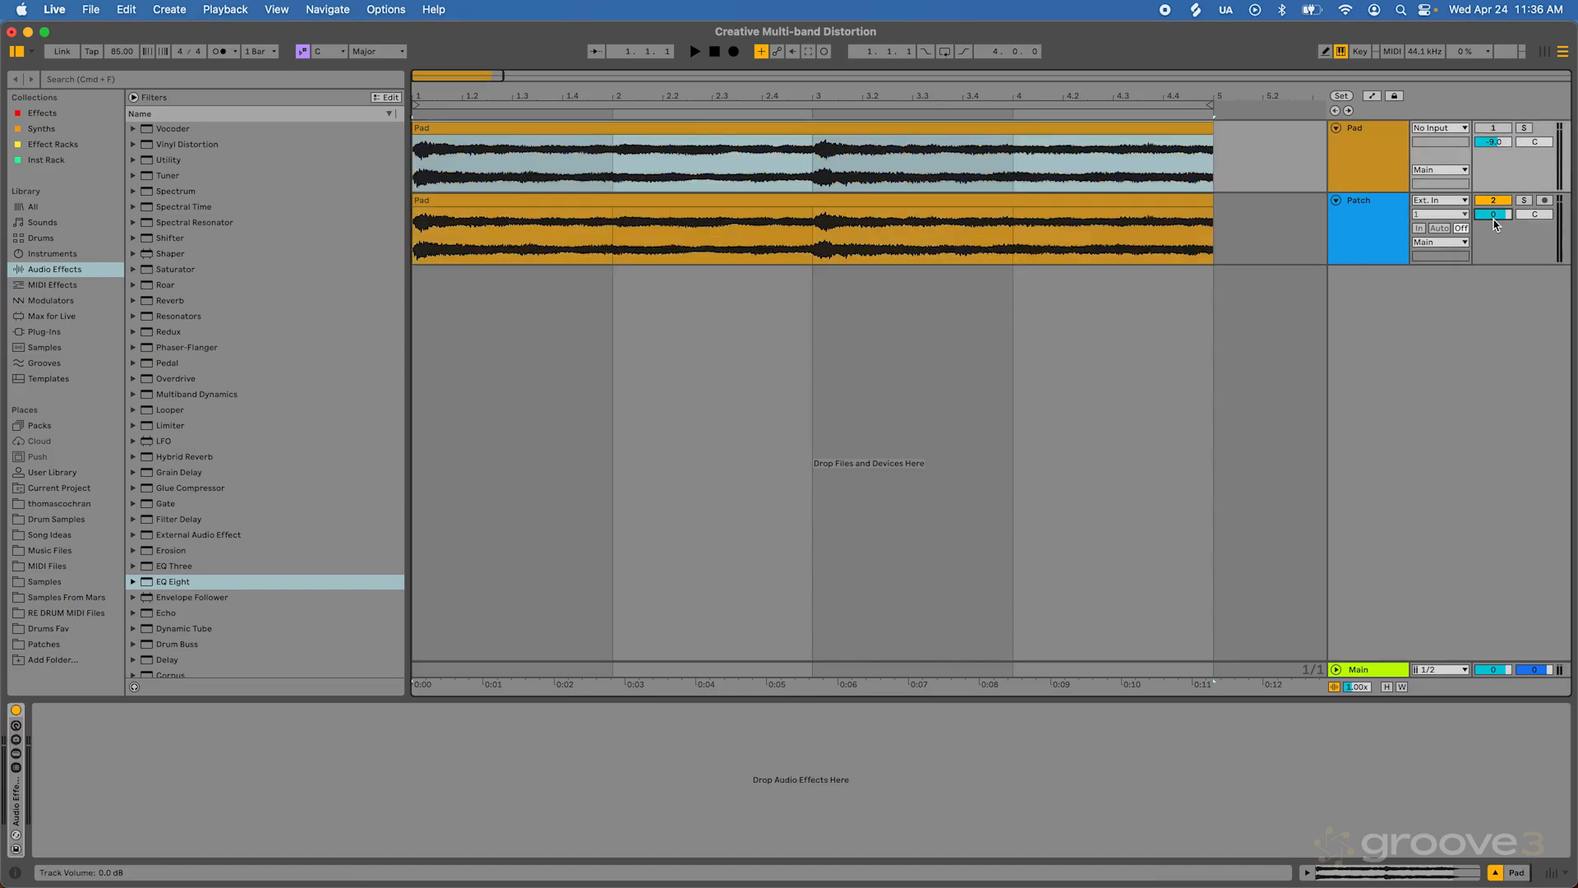
pyautogui.click(1360, 164)
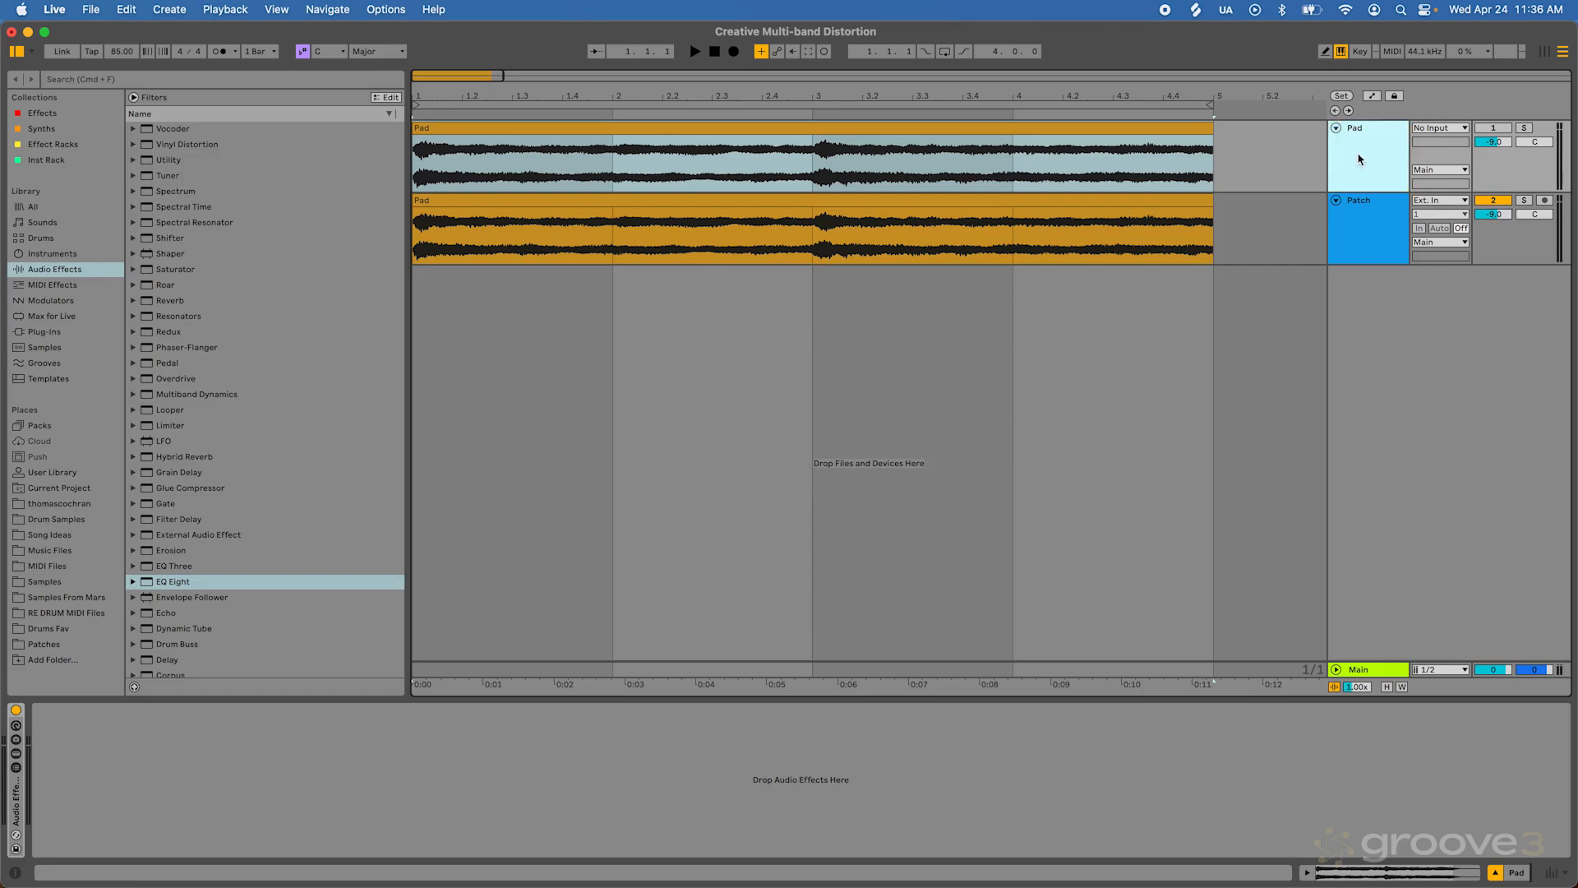
pyautogui.click(1335, 129)
# Assign the Patch track's color to its copied clip.
pyautogui.rightClick(1357, 184)
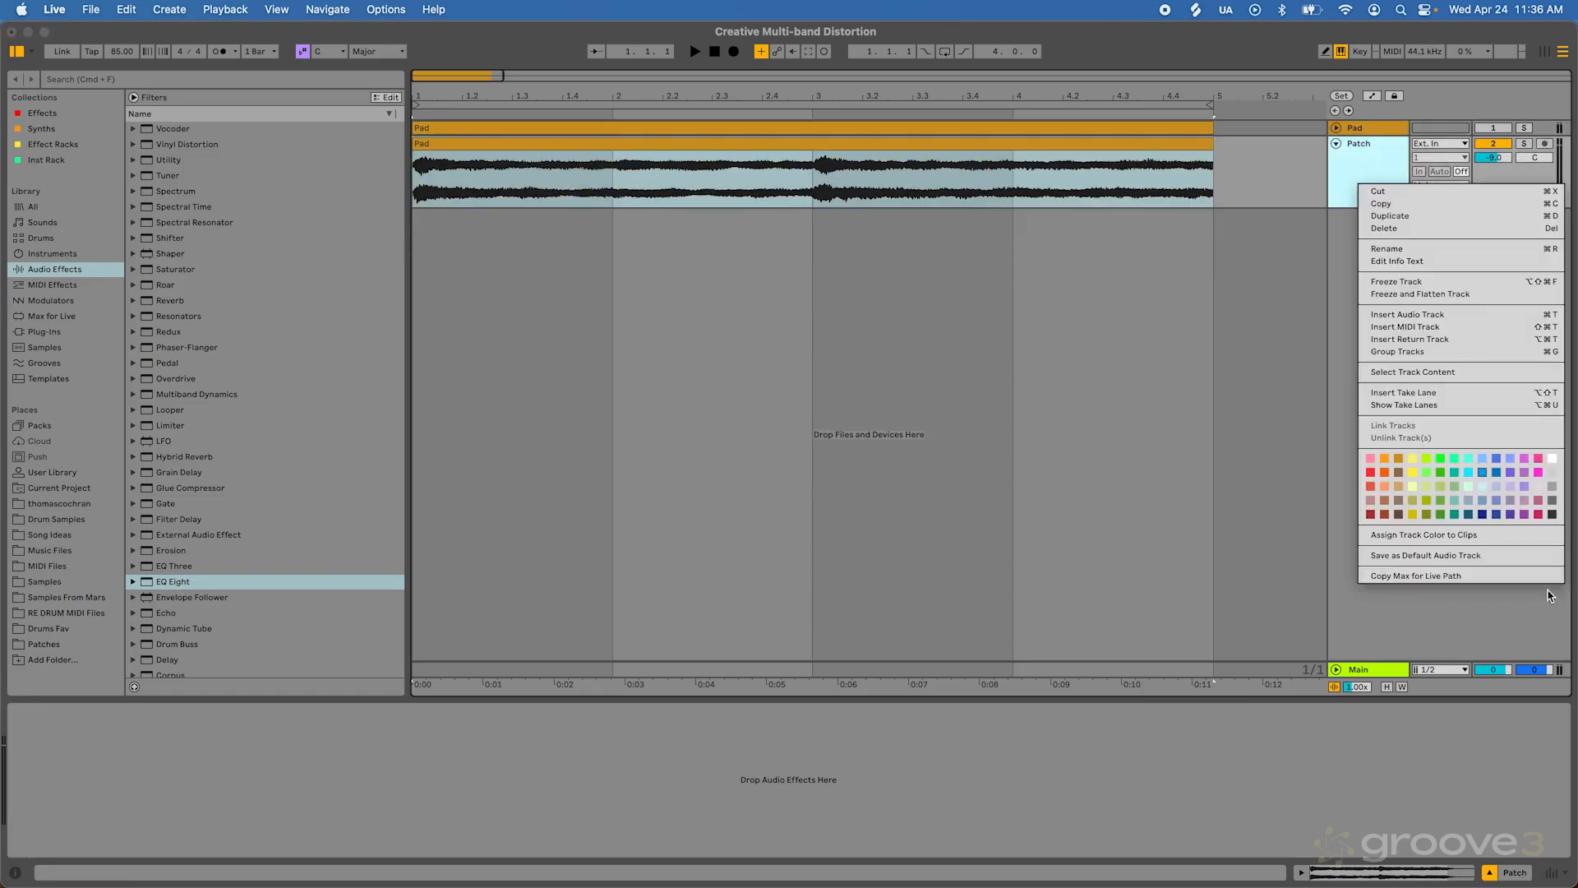
pyautogui.click(1461, 534)
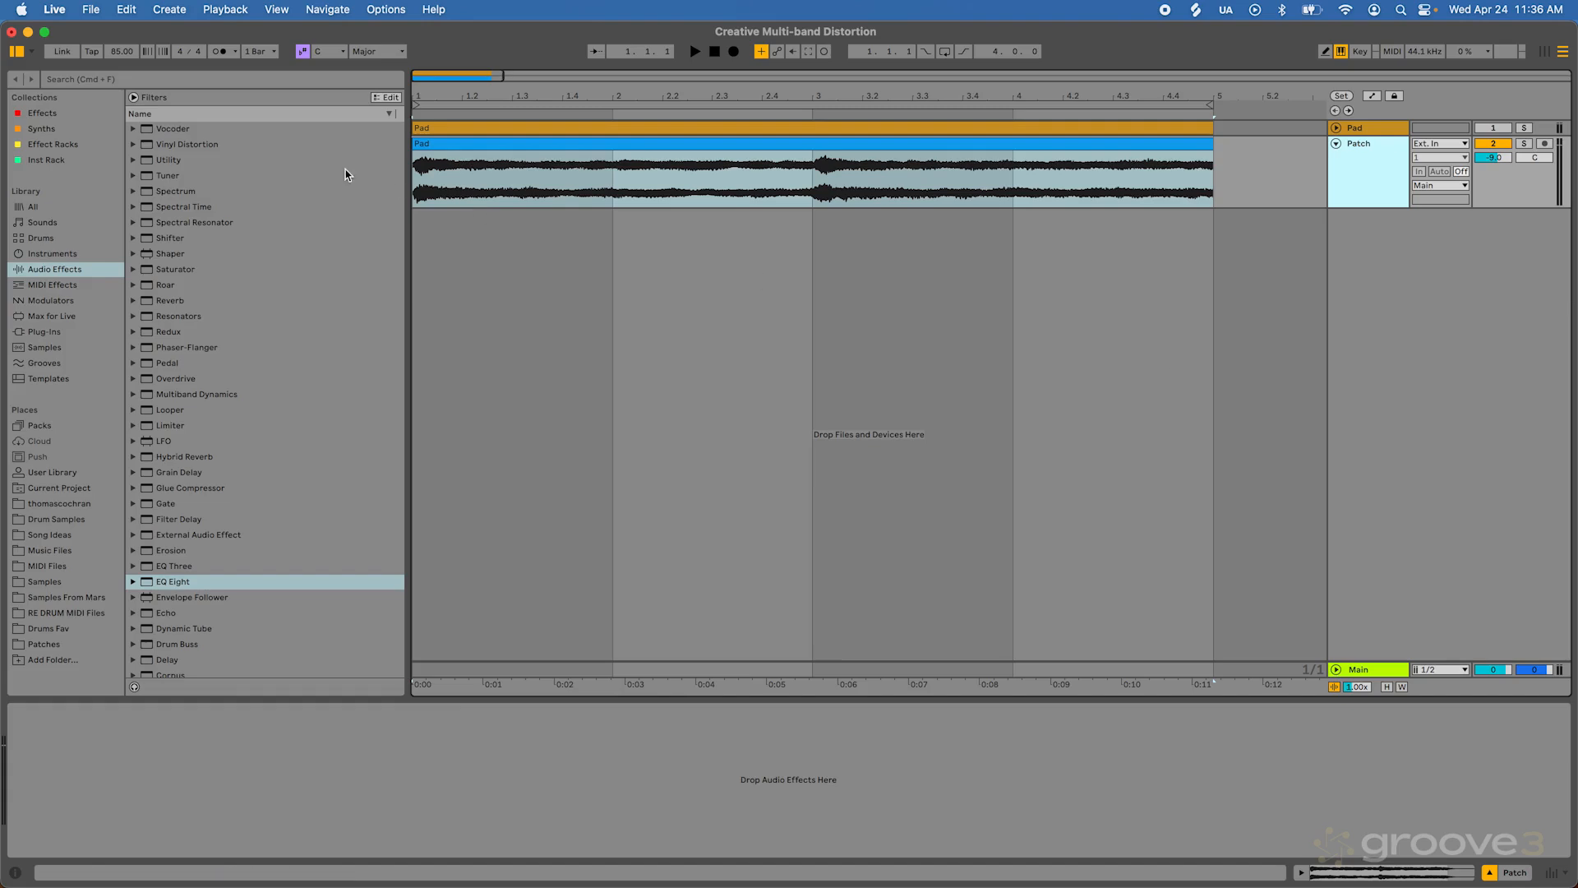
# Add Roar followed by Reverb to the Patch track and set the Reverb's Dry/Wet to 100%.
pyautogui.click(81, 78)
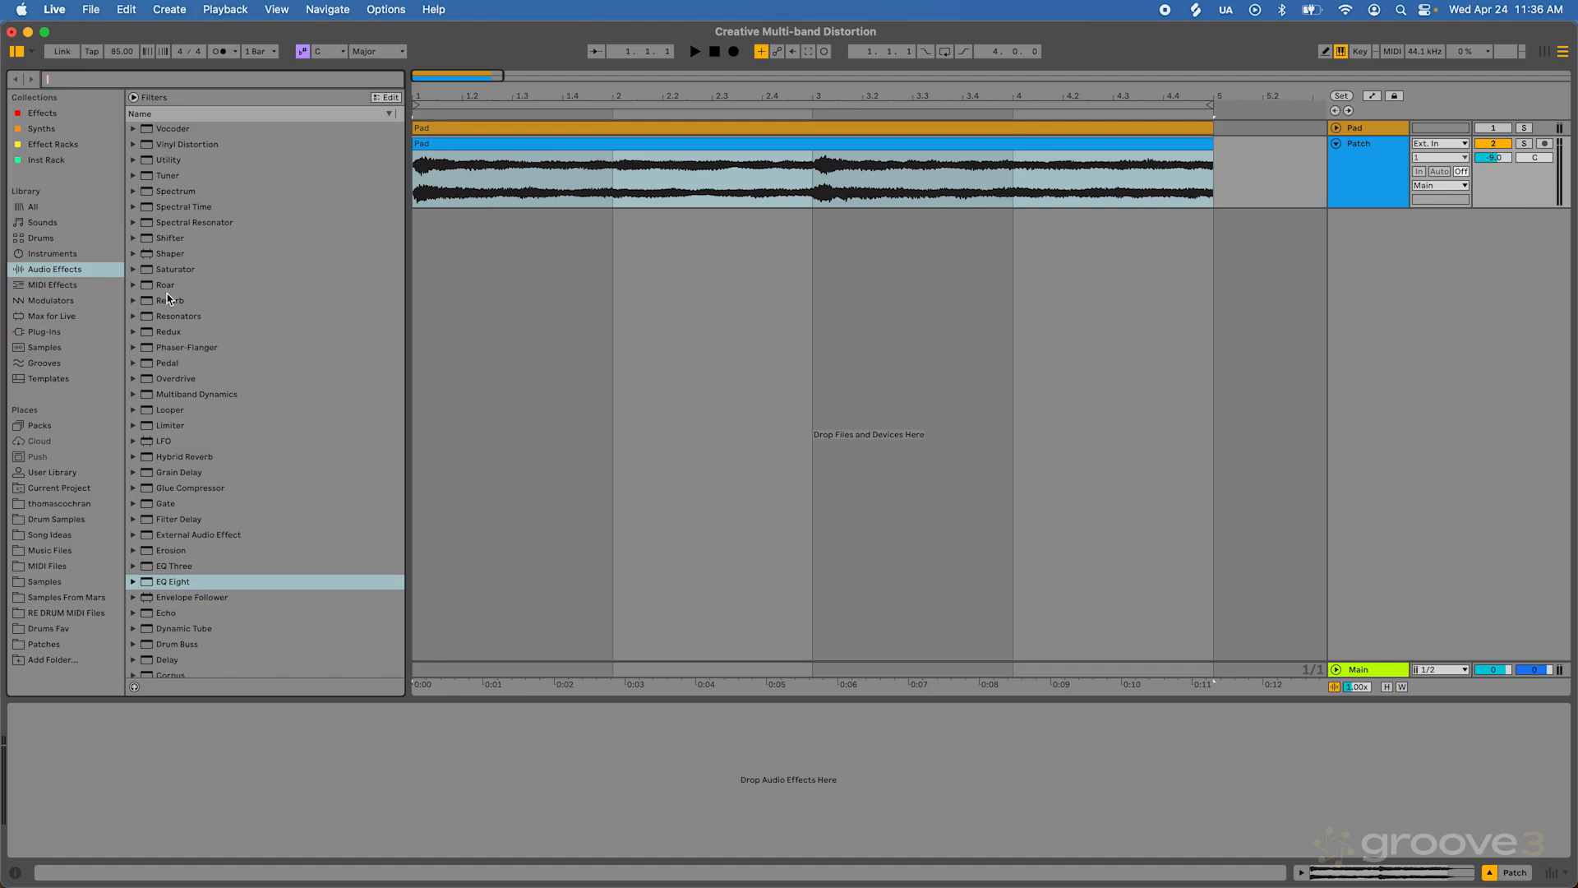
pyautogui.moveTo(166, 287); pyautogui.dragTo(588, 165)
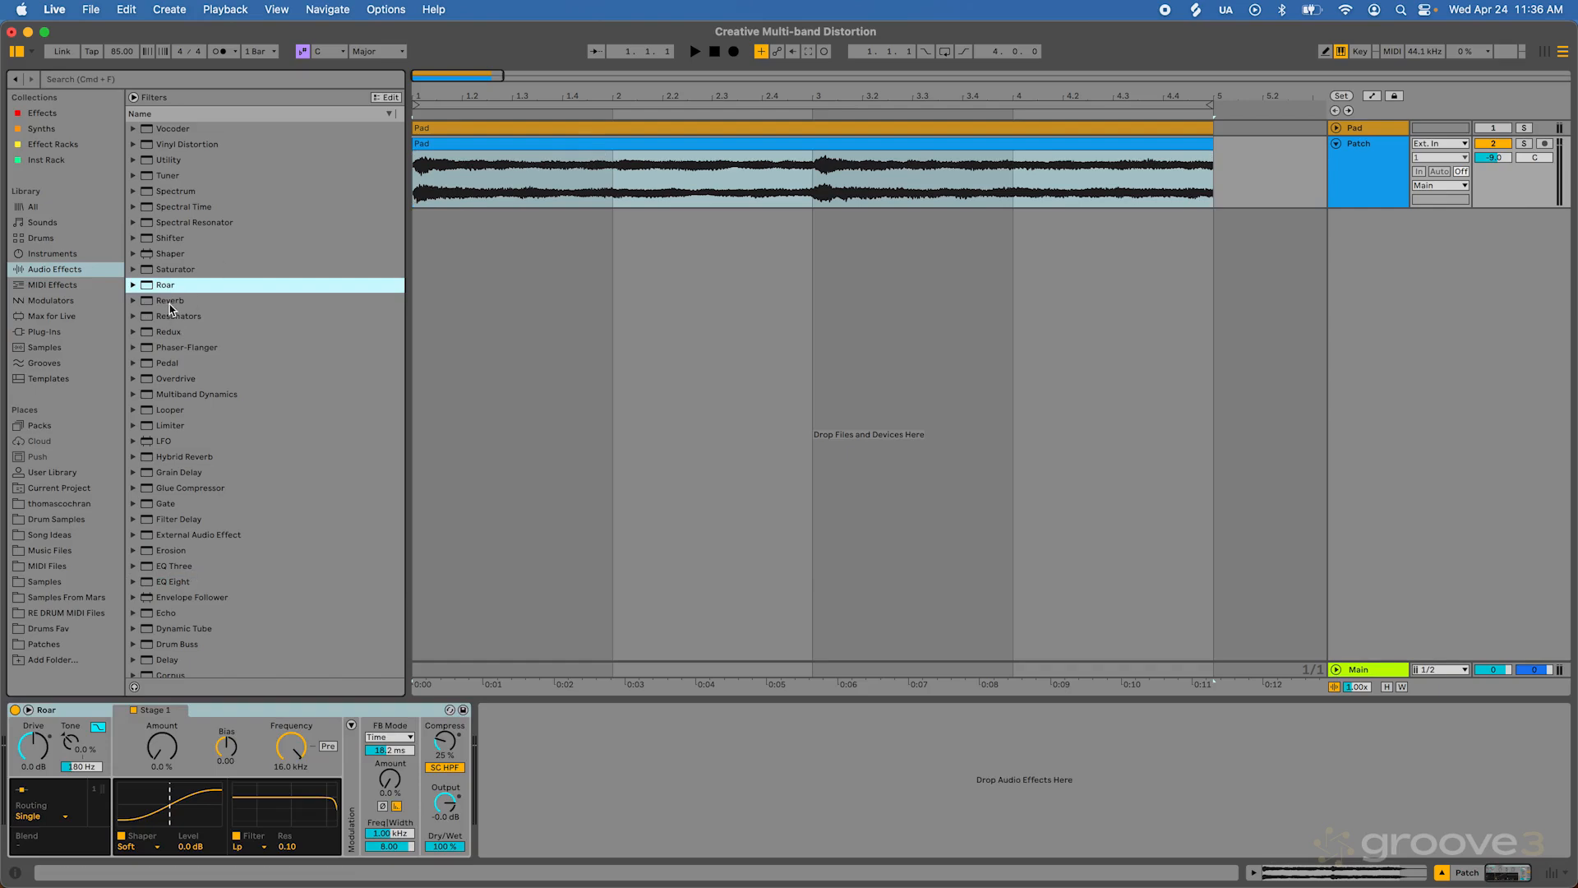
pyautogui.moveTo(174, 302); pyautogui.dragTo(536, 768)
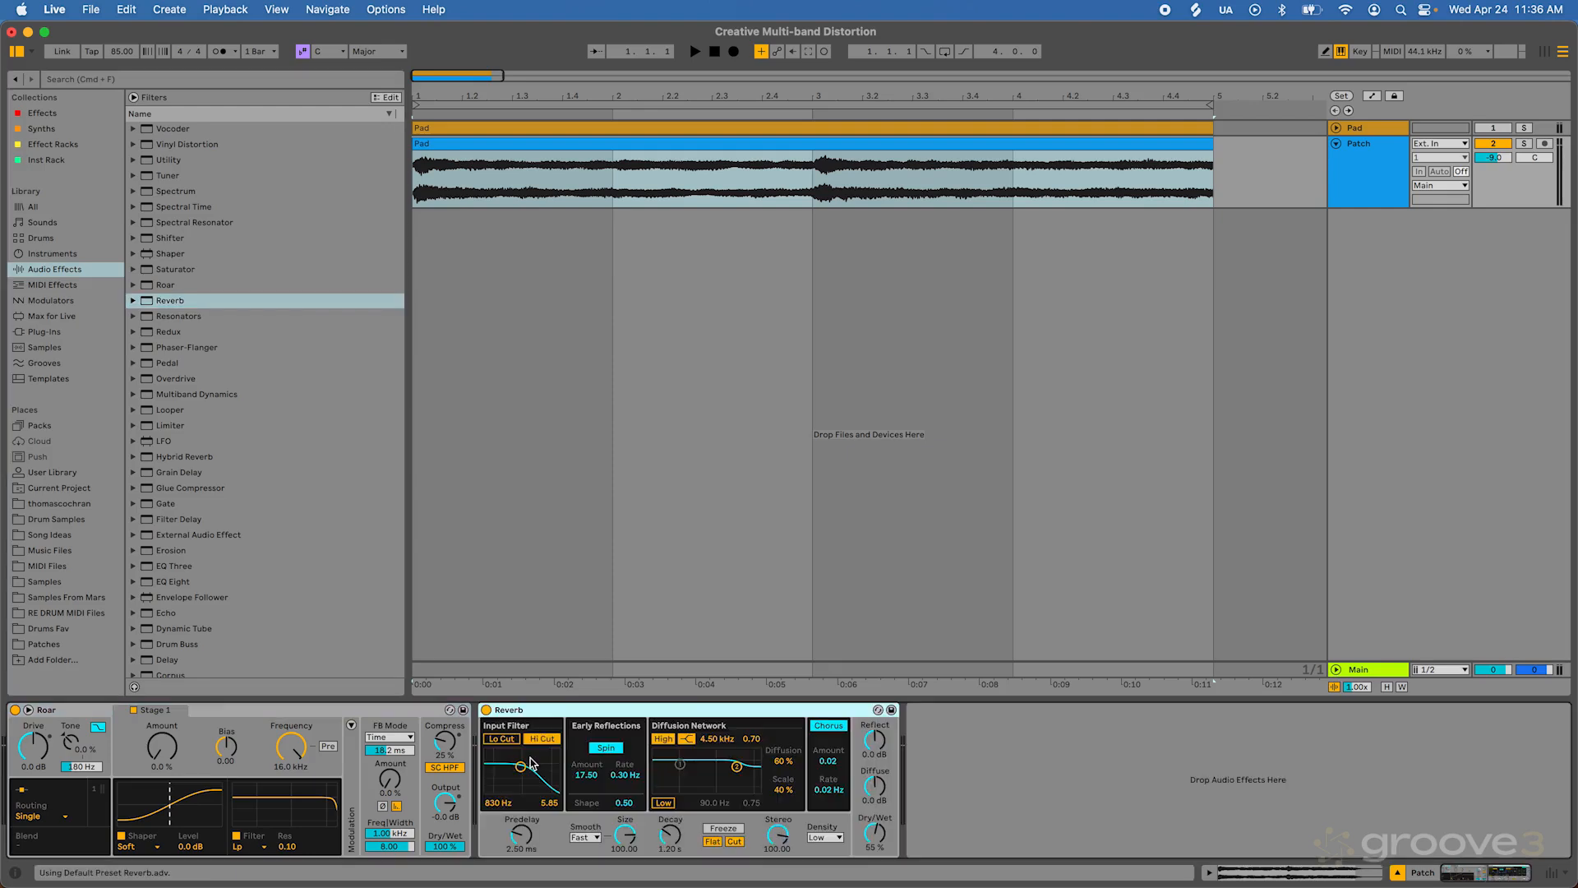
pyautogui.moveTo(876, 837); pyautogui.dragTo(878, 835)
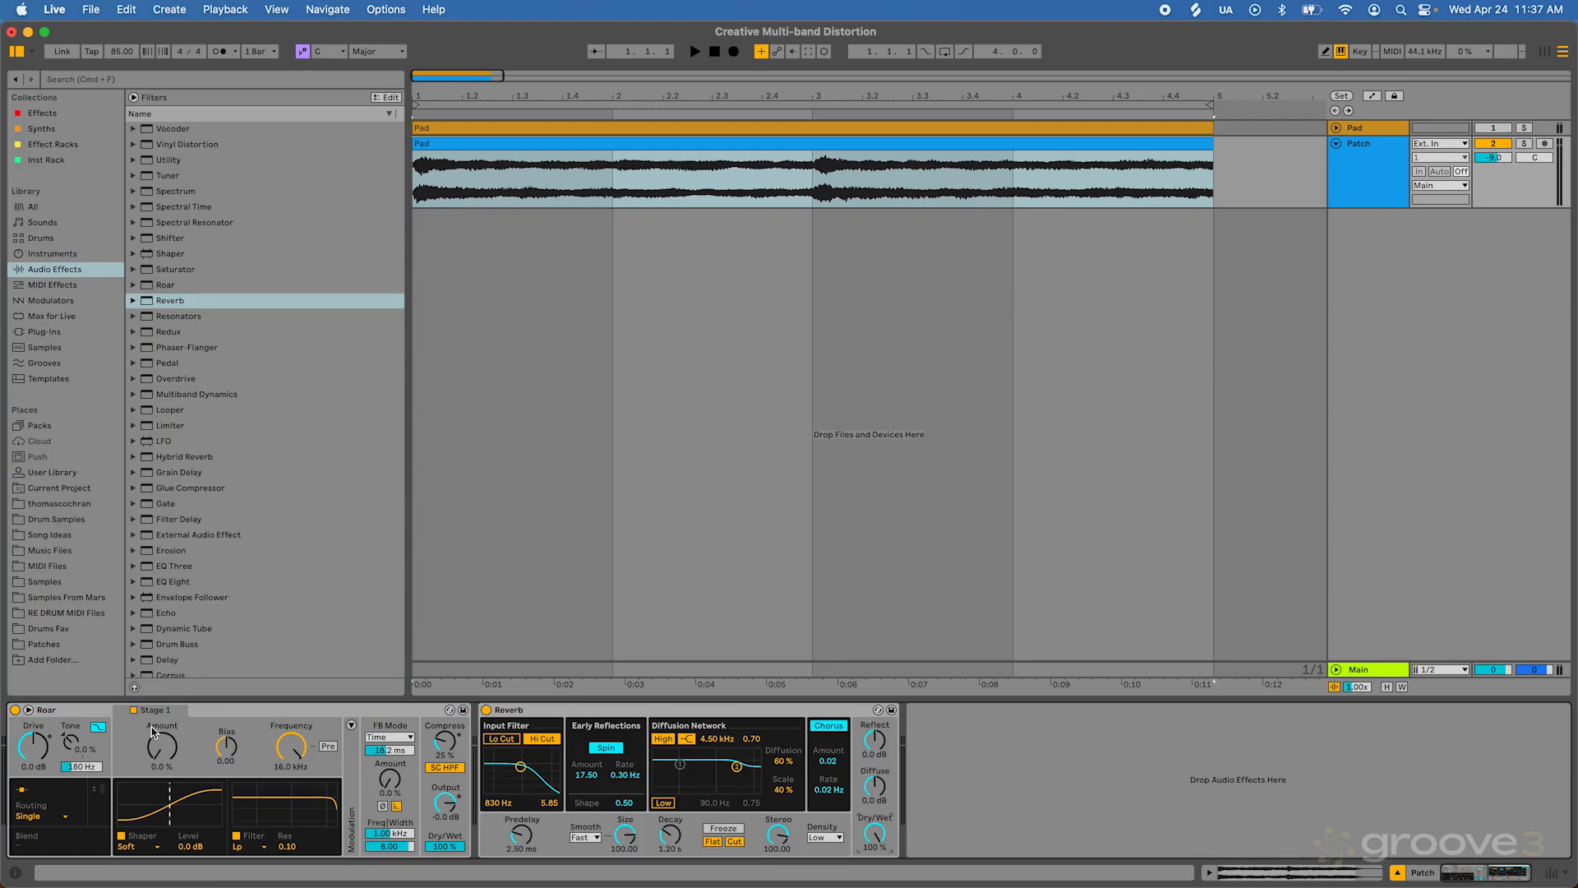
# Group the Roar and Reverb devices into one Audio Effect Rack.
pyautogui.click(533, 715)
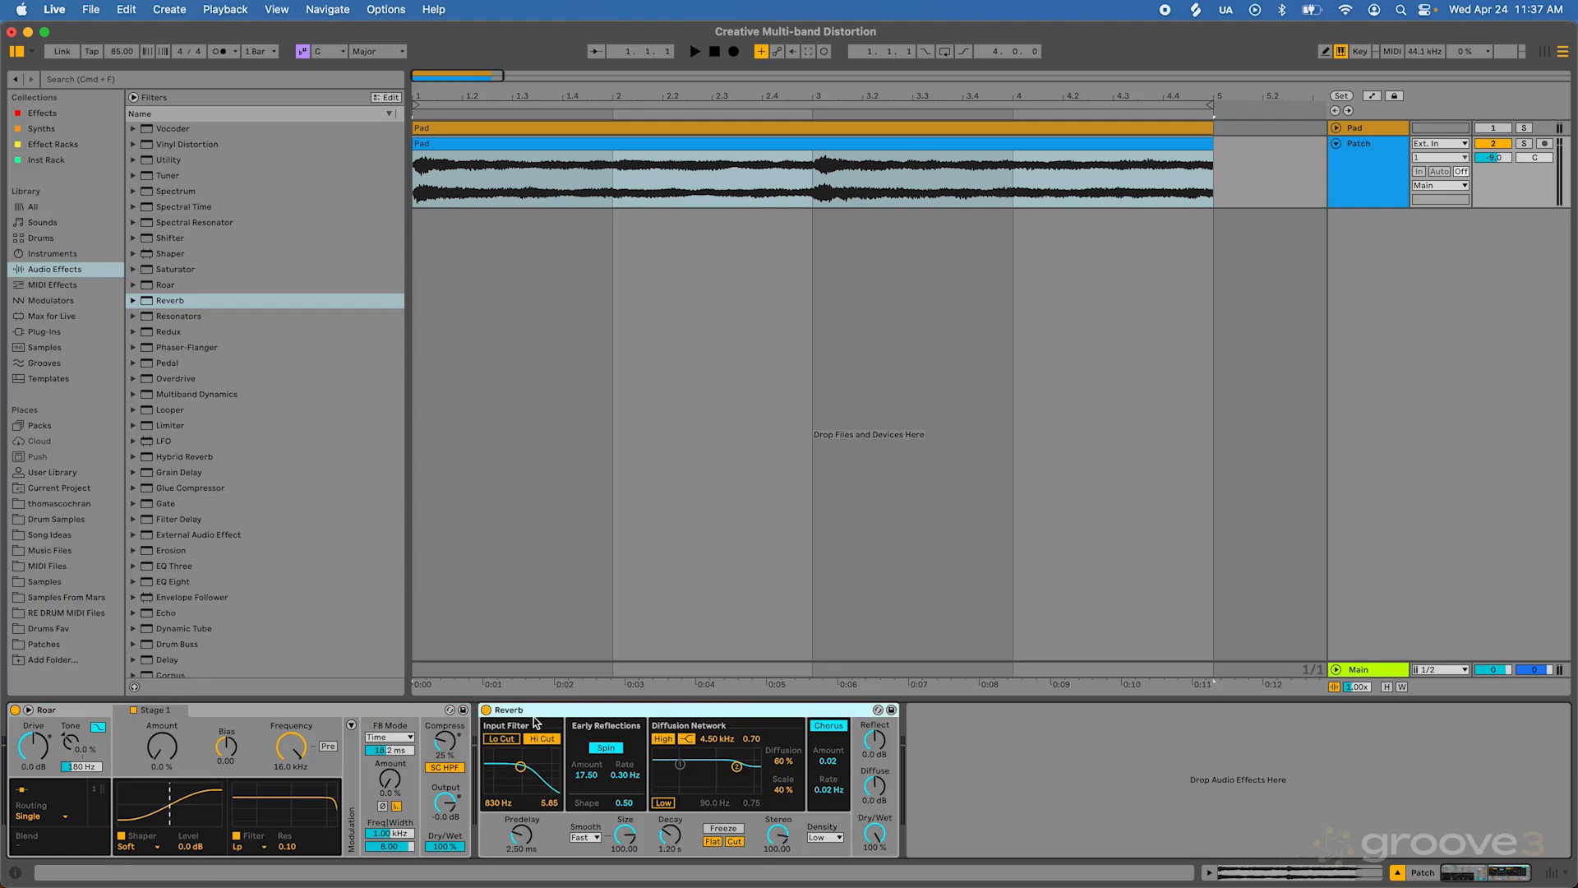
pyautogui.click(332, 710)
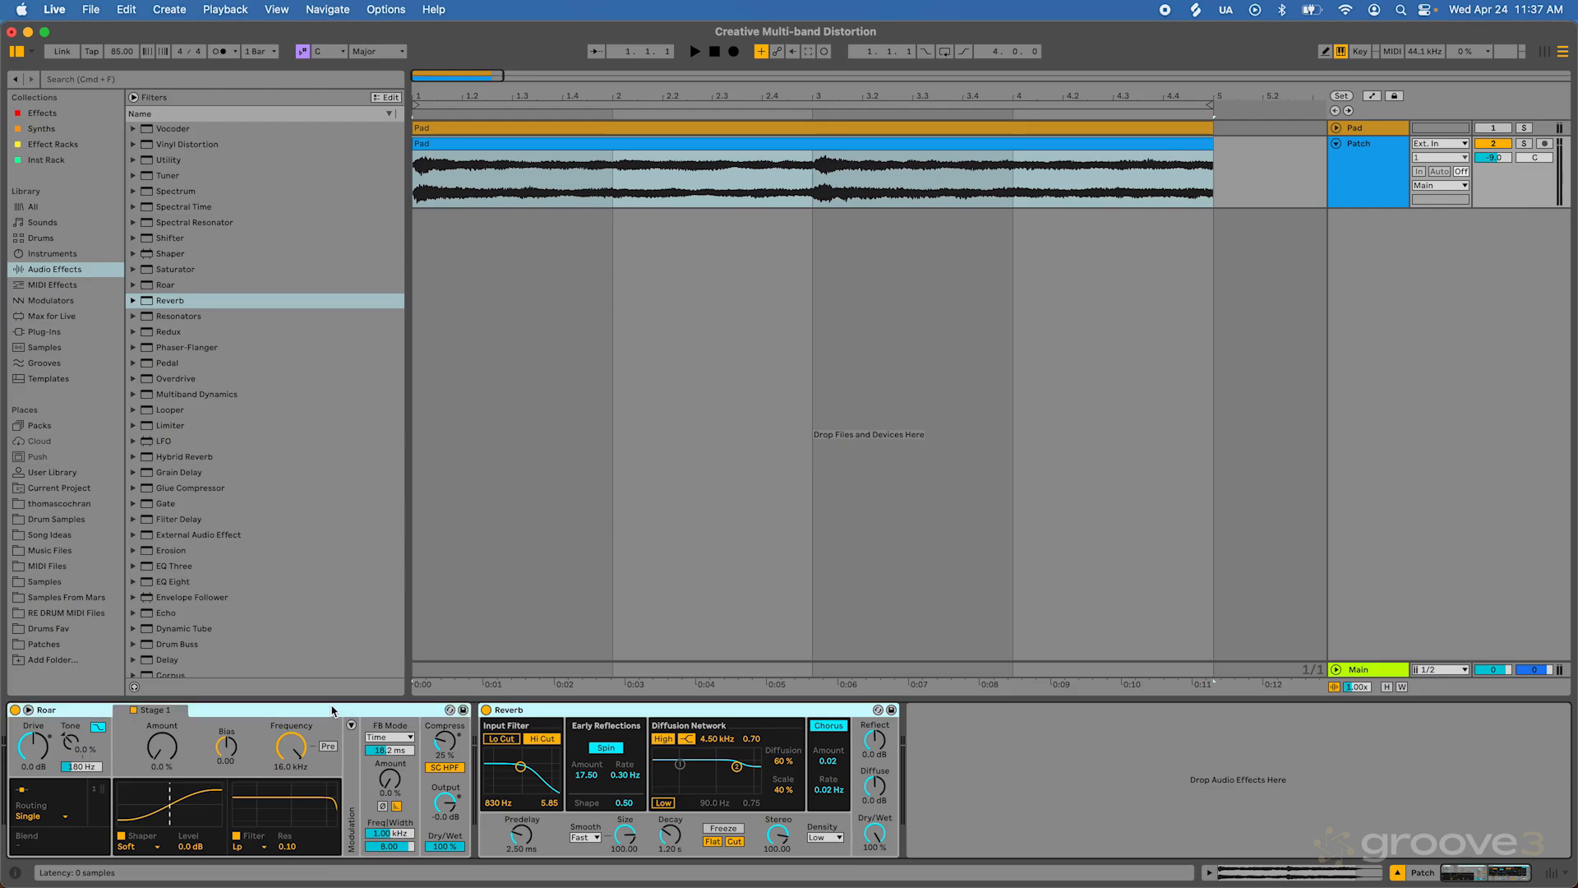
pyautogui.rightClick(332, 710)
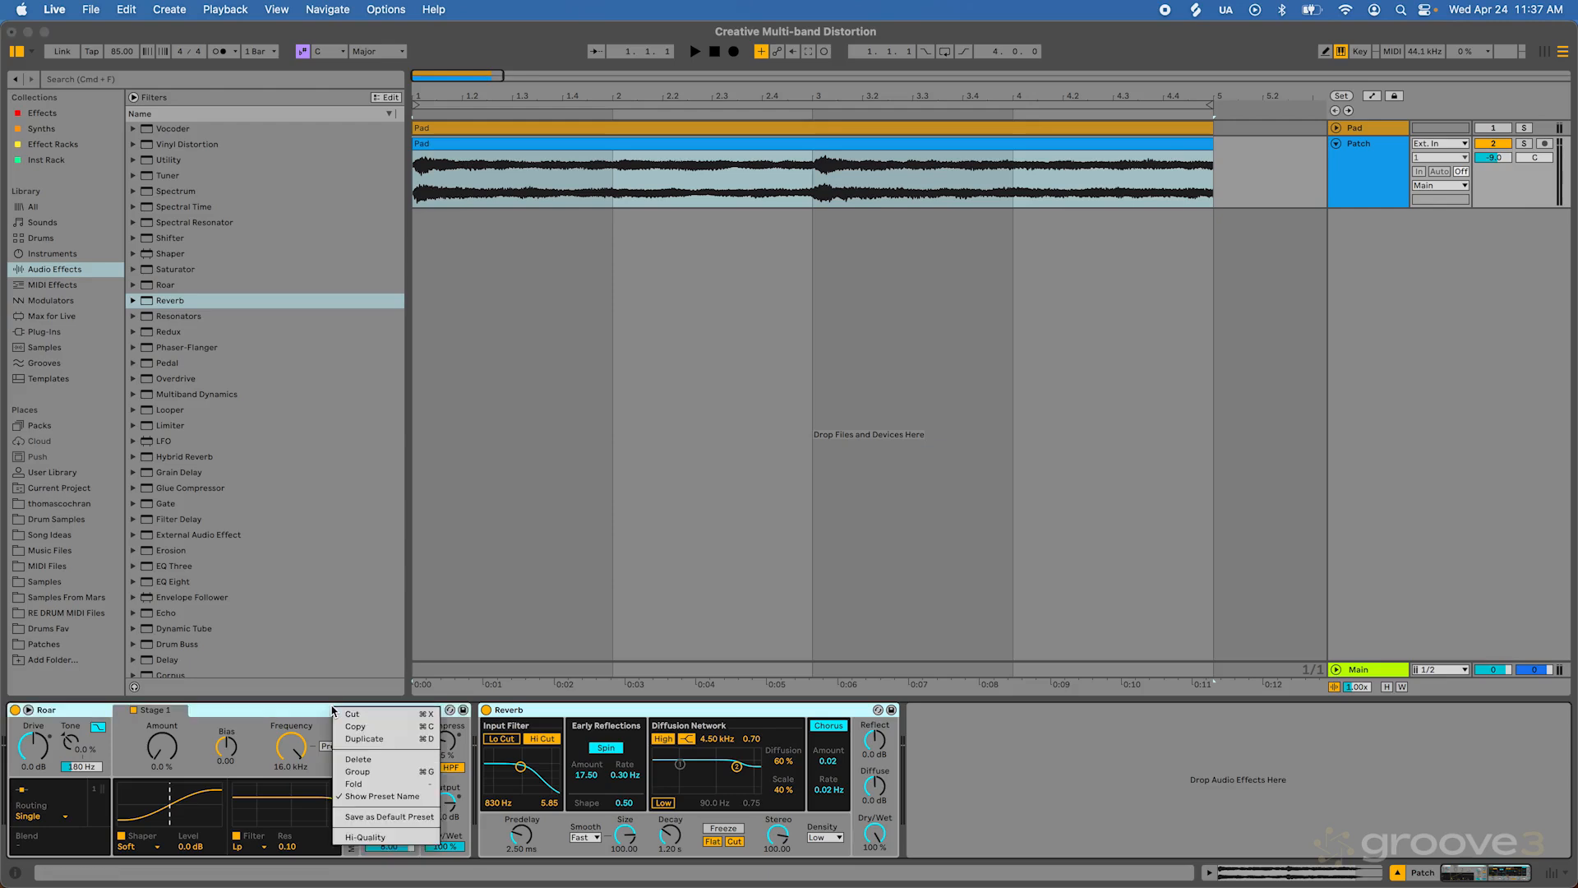
pyautogui.click(423, 775)
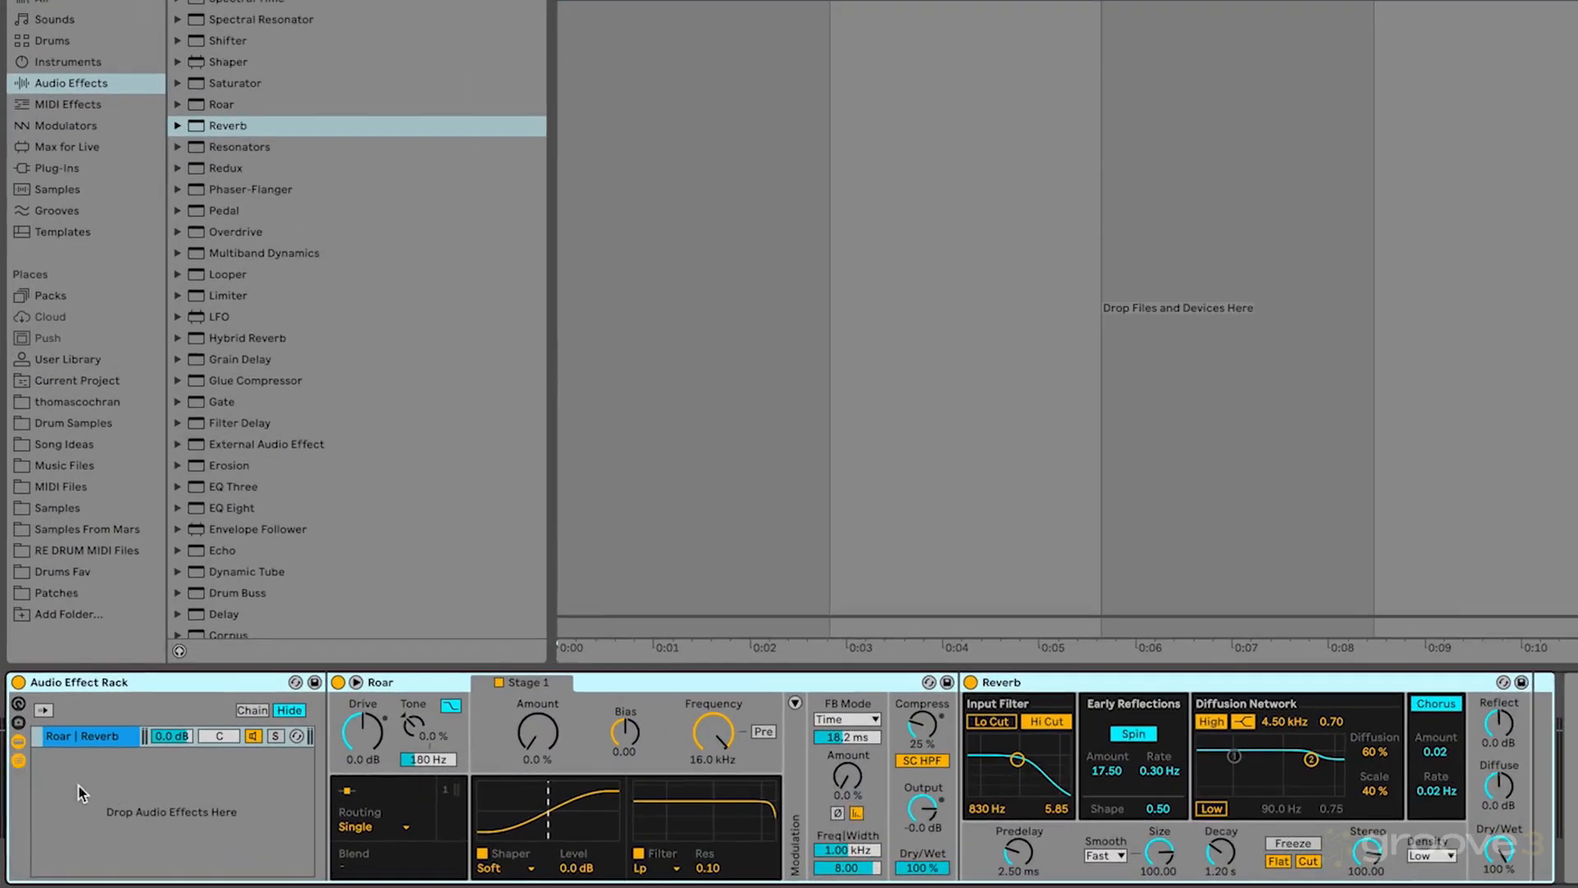
# Create a second chain in the rack, place it above the Roar | Reverb chain and rename it Dry.
pyautogui.rightClick(114, 790)
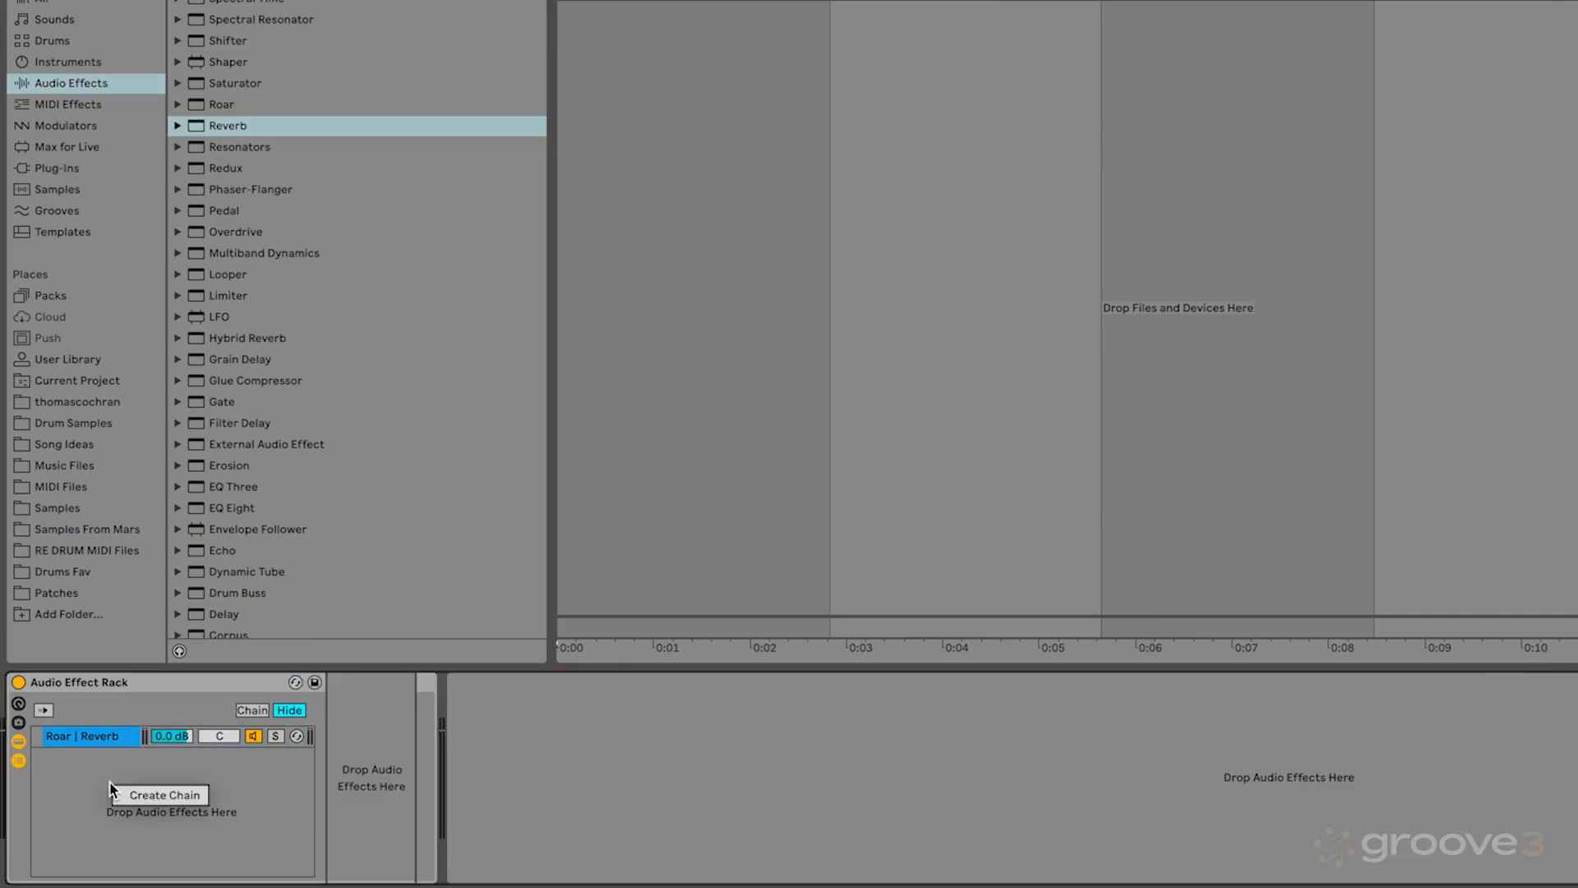
pyautogui.click(123, 797)
pyautogui.moveTo(97, 760); pyautogui.dragTo(97, 738)
pyautogui.rightClick(97, 737)
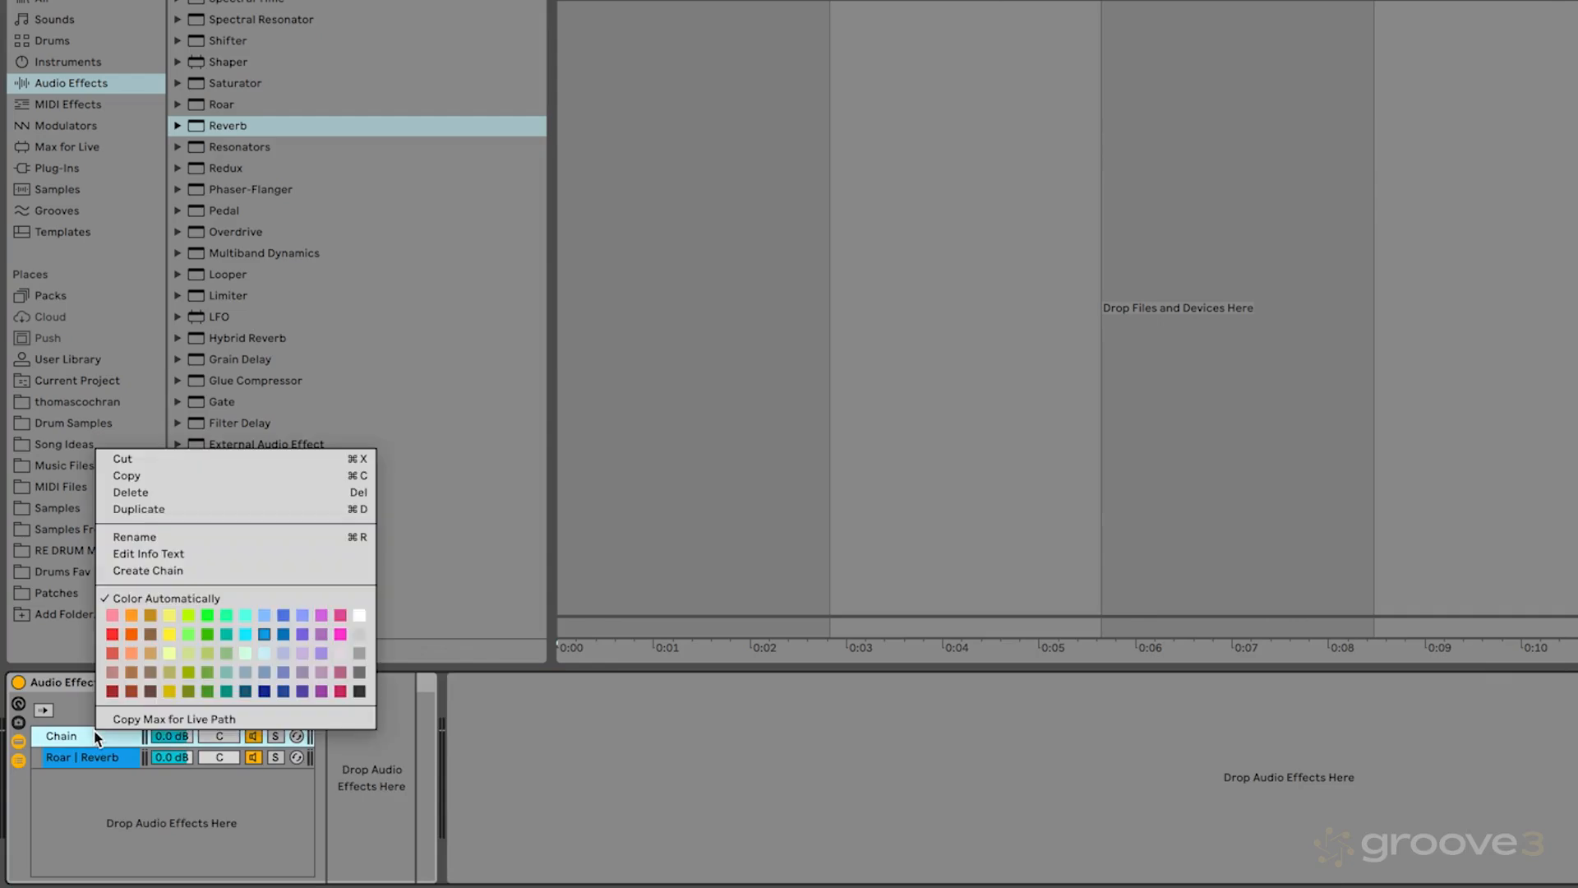
pyautogui.click(151, 537)
pyautogui.write('Dry')
pyautogui.press('Return')
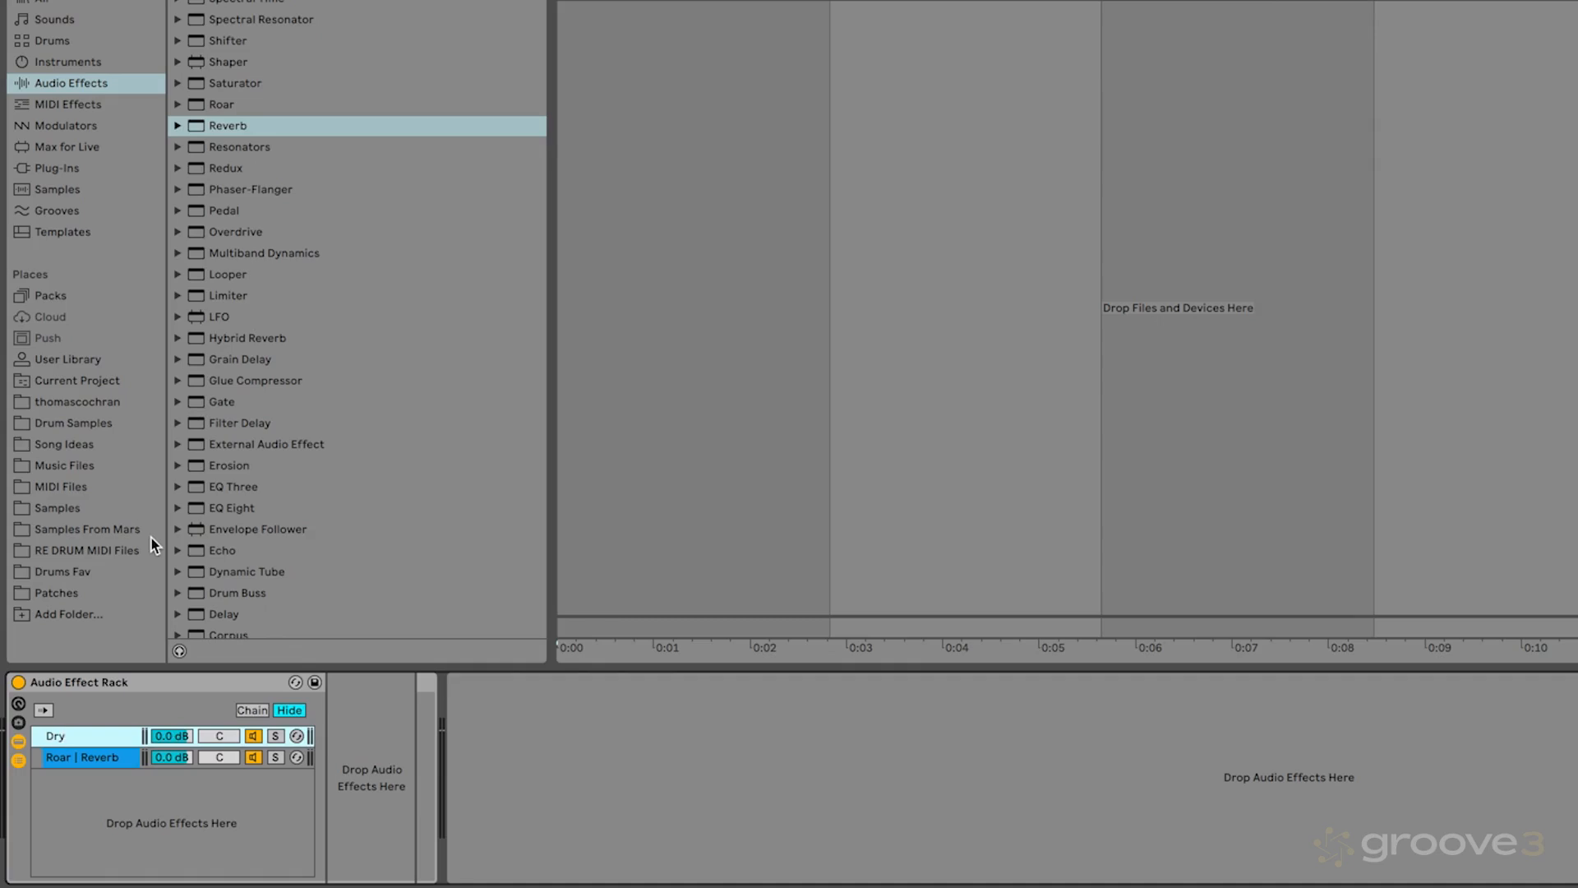
# Set the Roar | Reverb chain's volume to -2.0 dB and solo that chain.
pyautogui.click(96, 762)
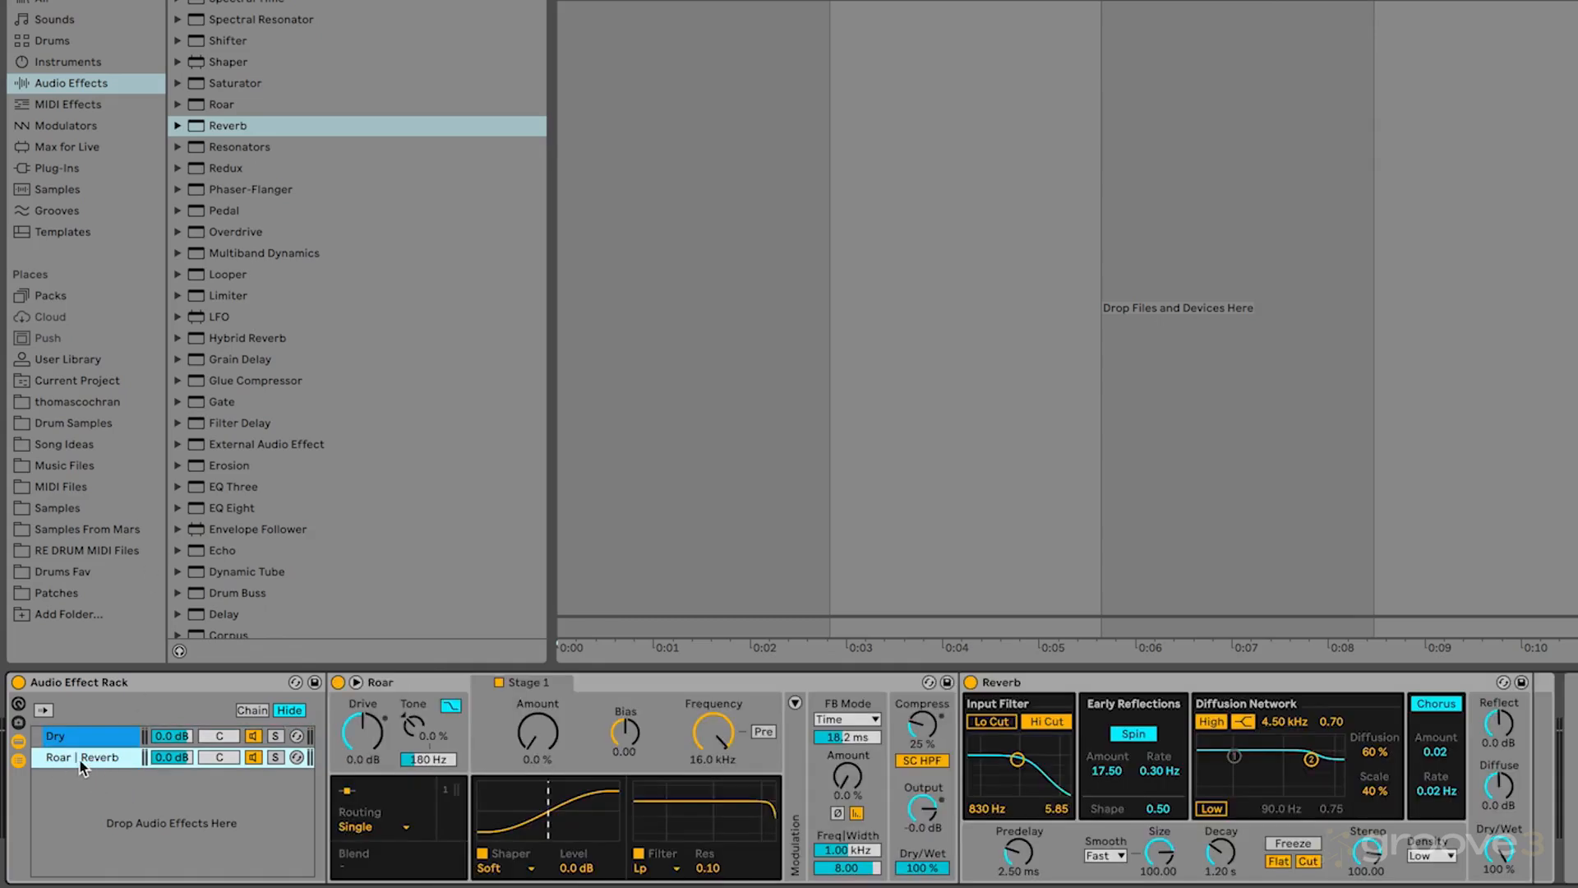
pyautogui.moveTo(172, 757); pyautogui.dragTo(172, 761)
pyautogui.click(277, 757)
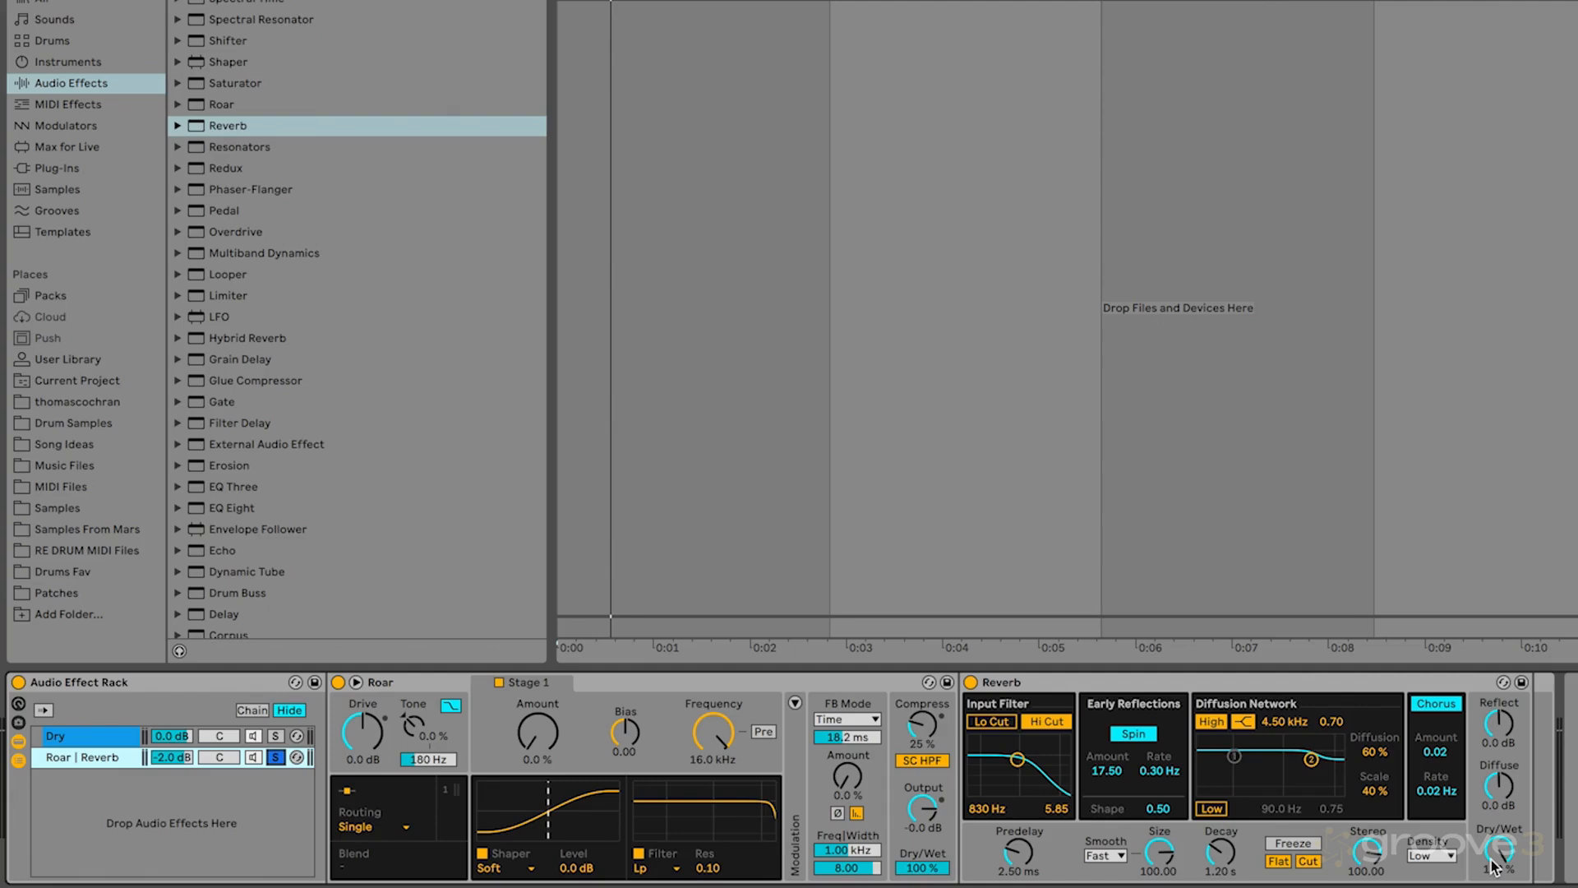
# Set Roar's Drive to 8 dB.
pyautogui.click(349, 734)
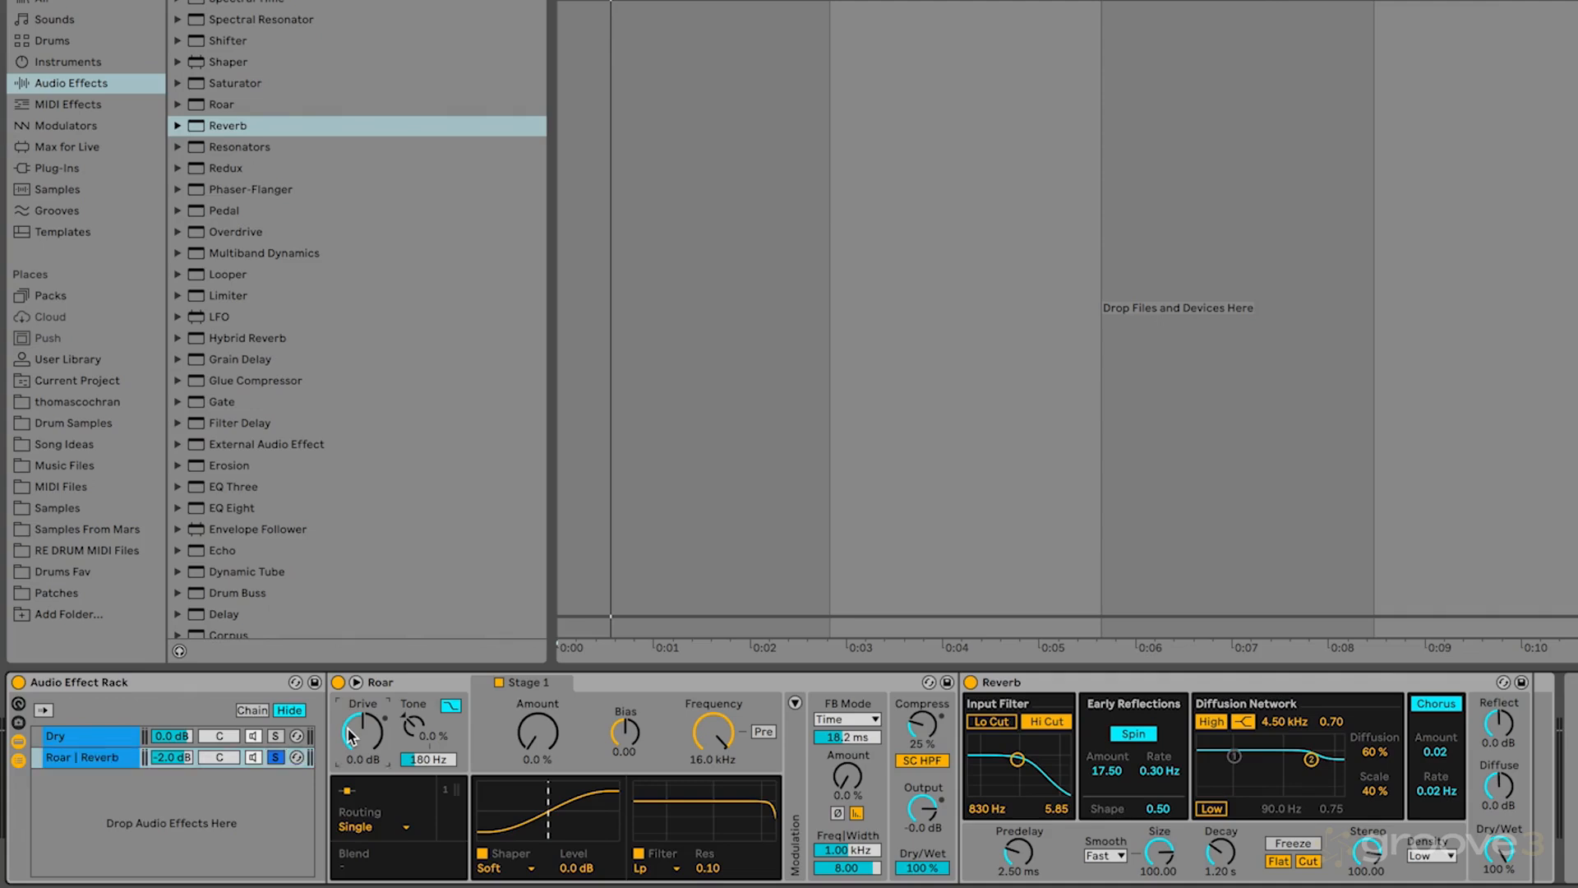
pyautogui.write('8')
pyautogui.press('Return')
# Change Roar's routing to Multi Band and view its Mid, High and Low band settings.
pyautogui.click(380, 829)
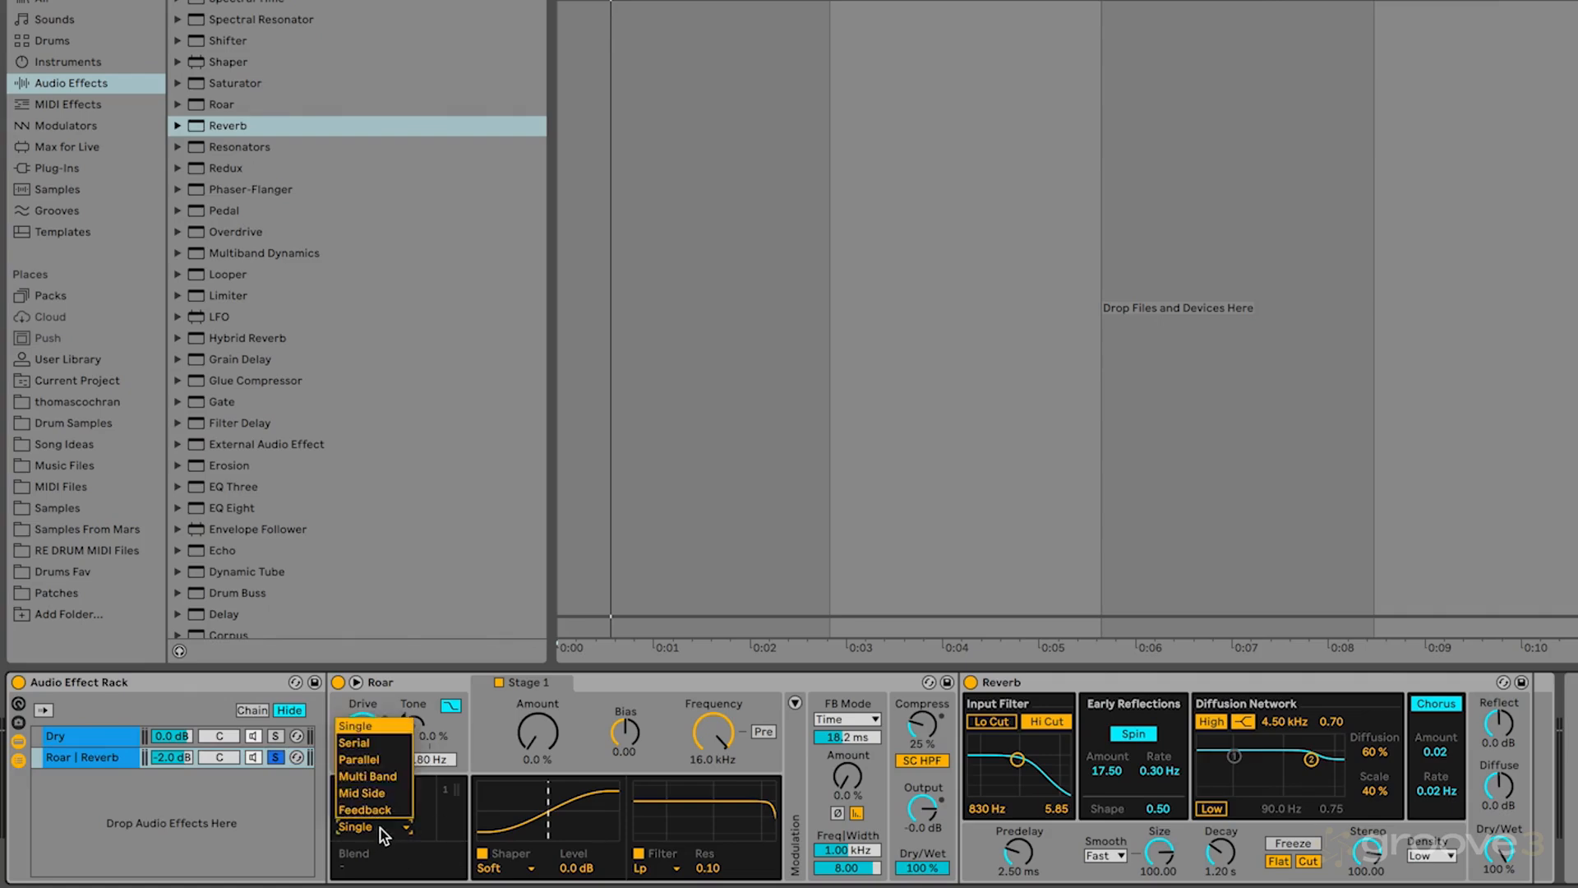
pyautogui.click(365, 776)
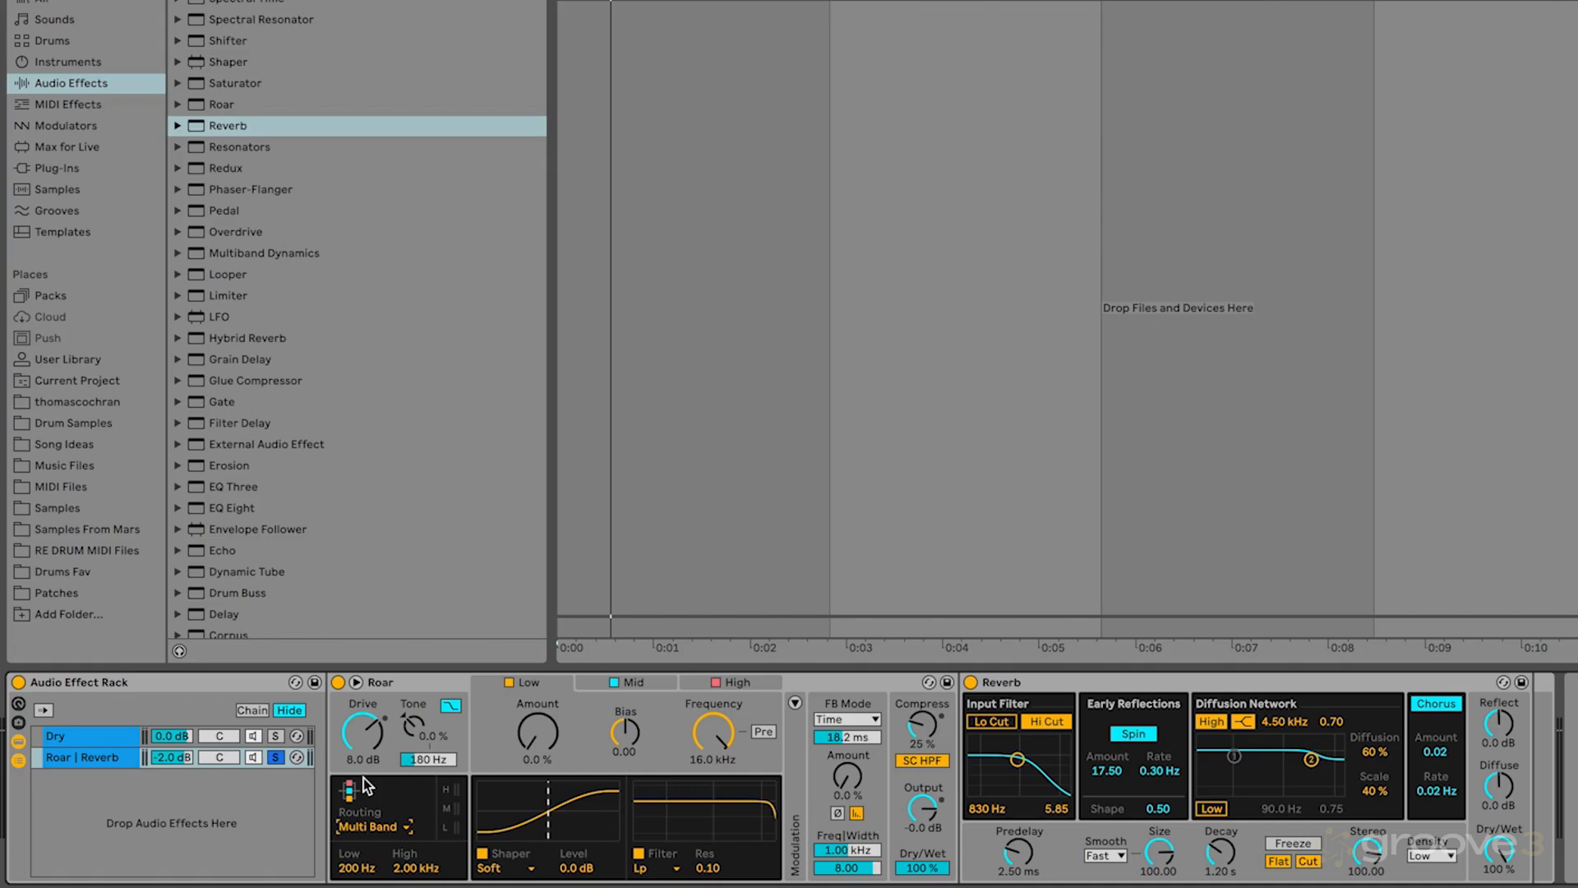
pyautogui.click(646, 688)
pyautogui.click(728, 686)
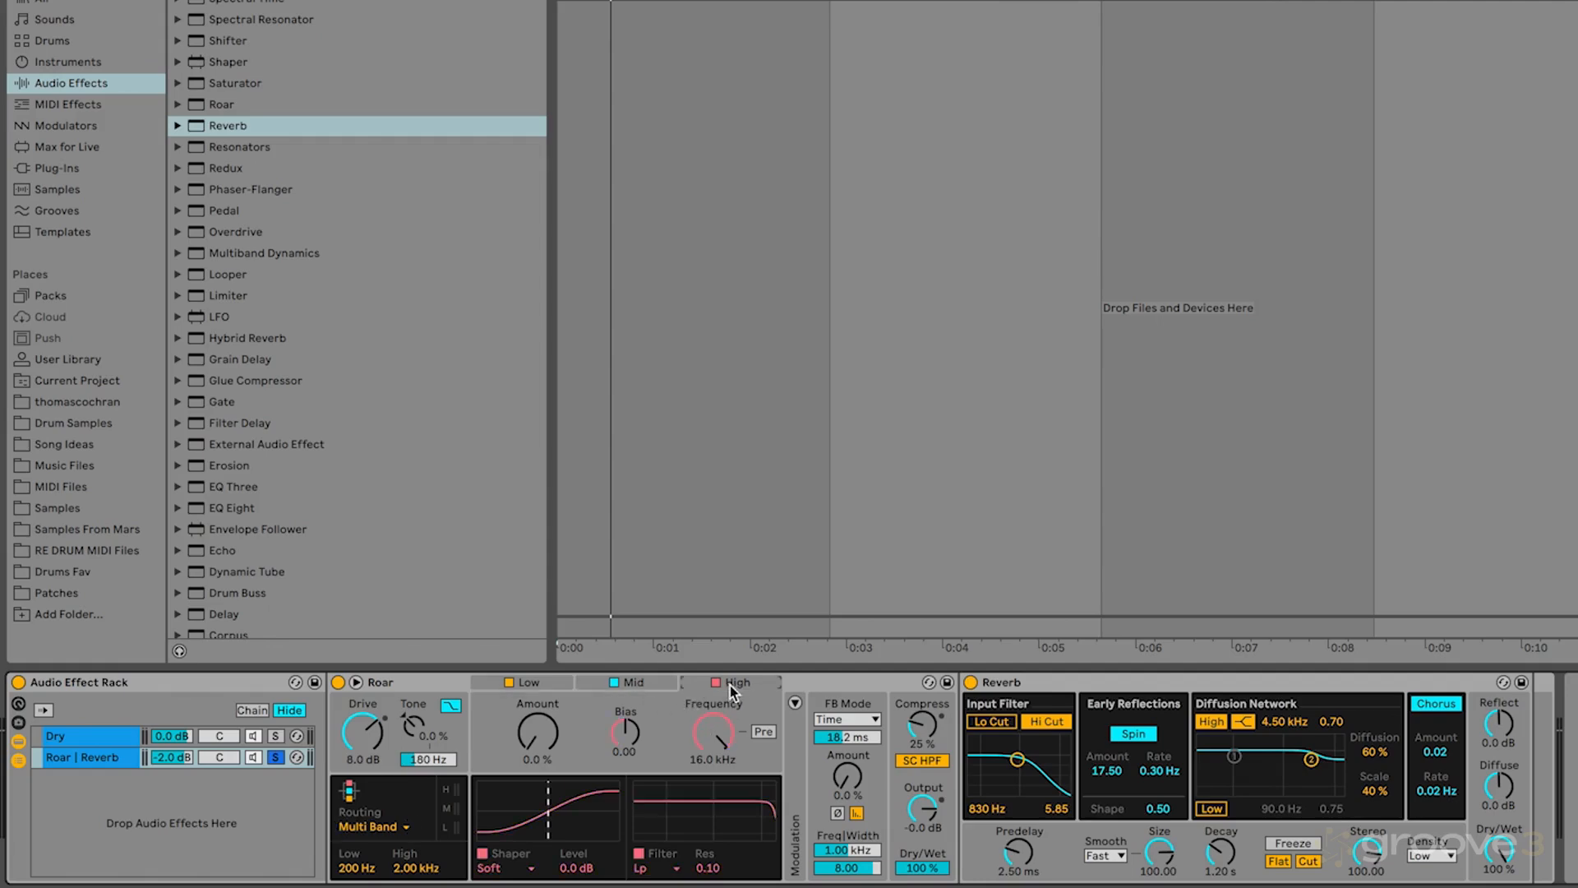
pyautogui.click(532, 684)
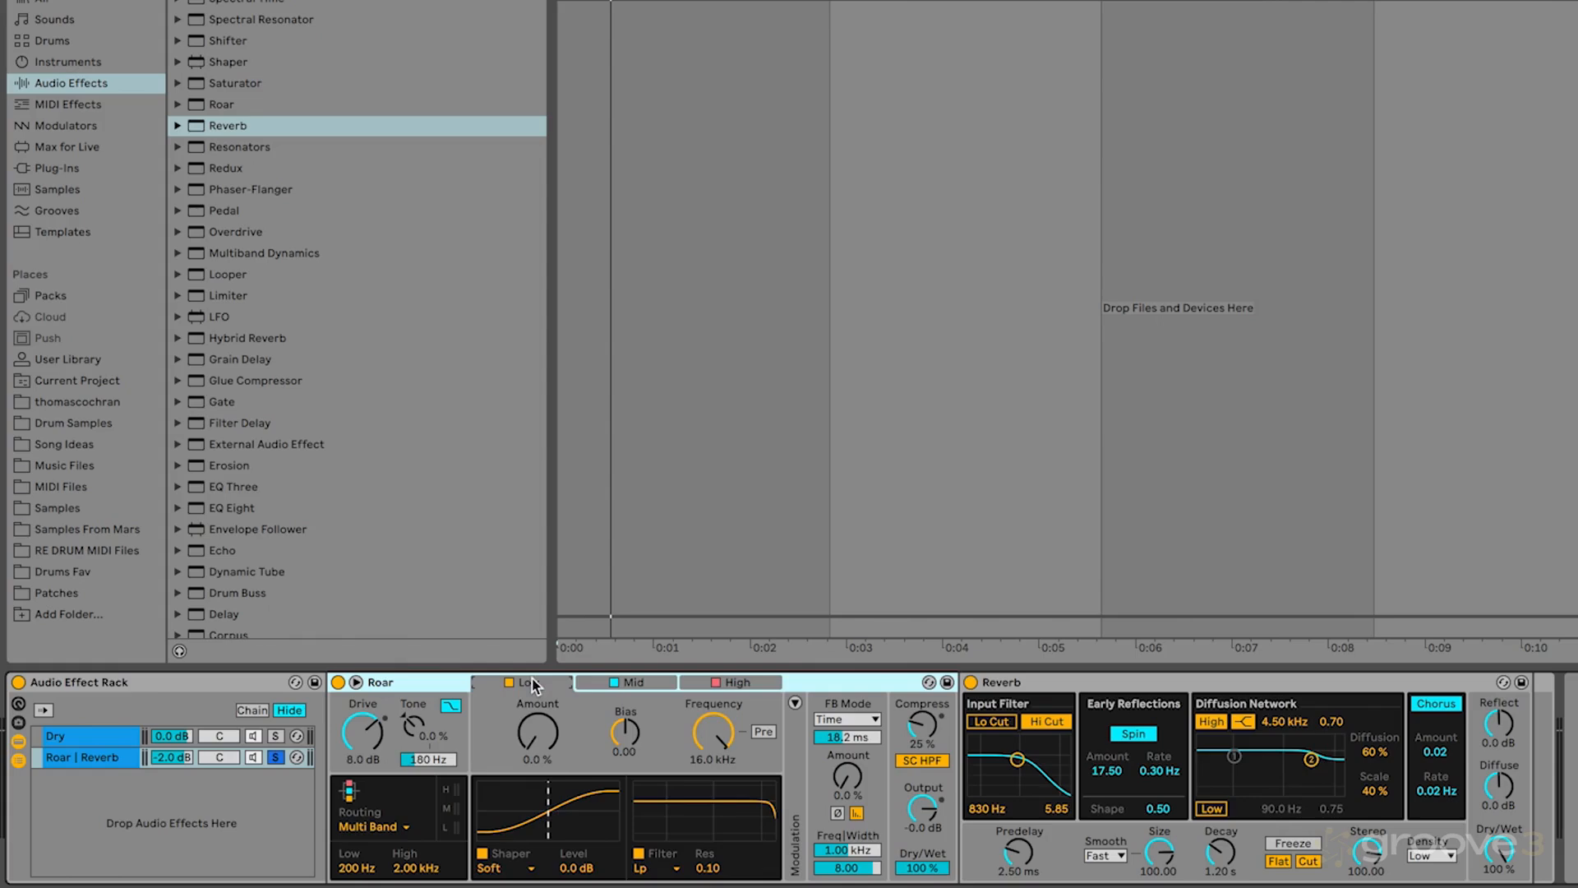
# Fine-tune Roar's Drive to 8.2 dB while auditioning the soloed chain.
pyautogui.press('space')
pyautogui.moveTo(358, 748); pyautogui.dragTo(358, 744)
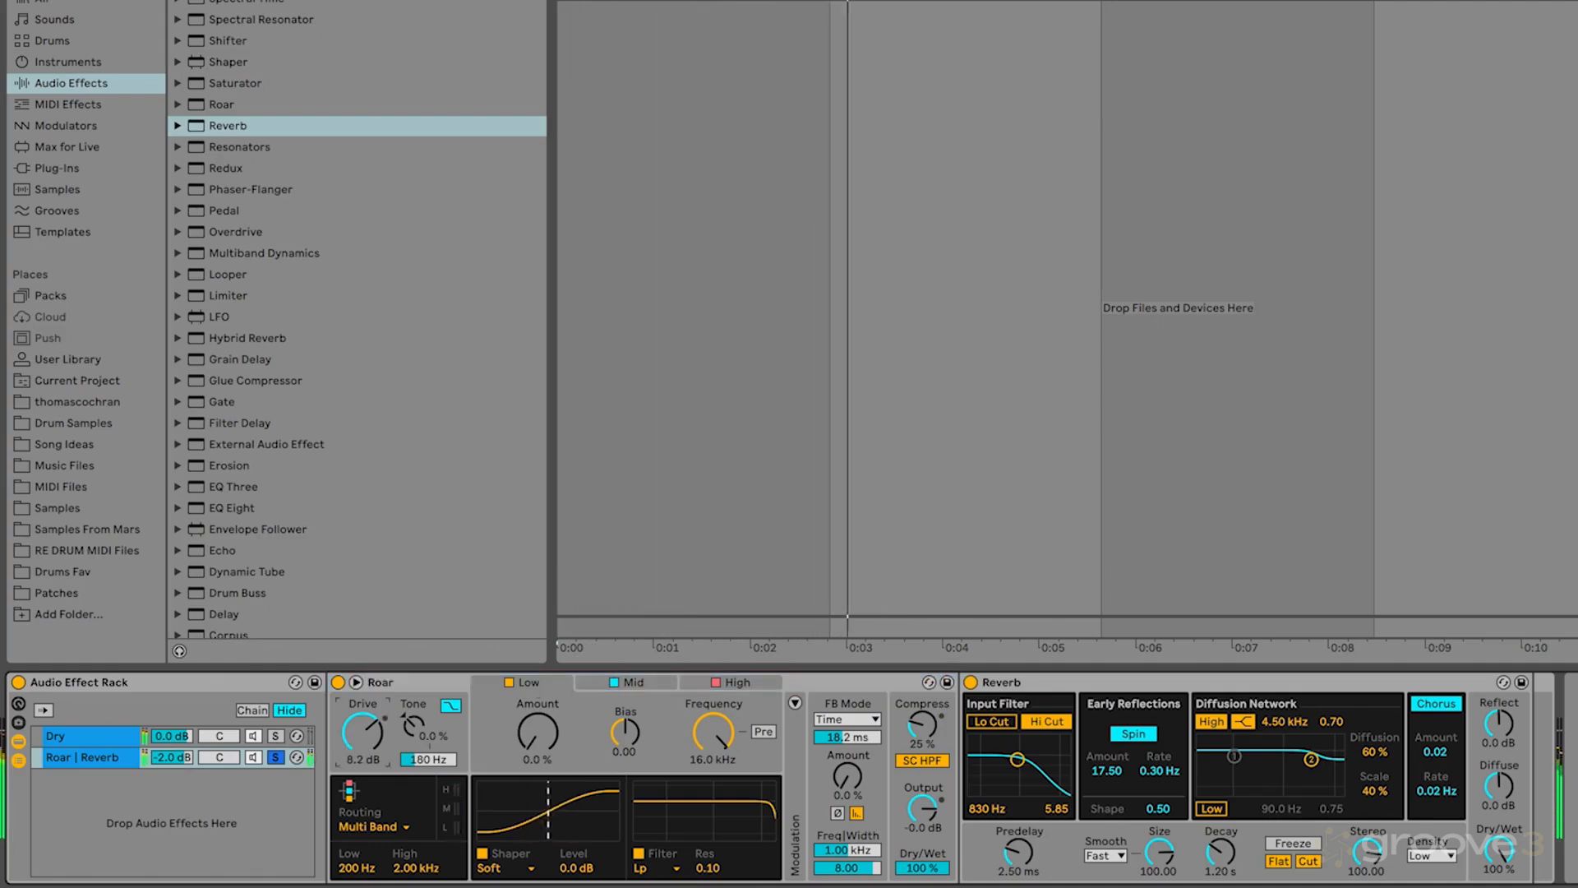
pyautogui.press('space')
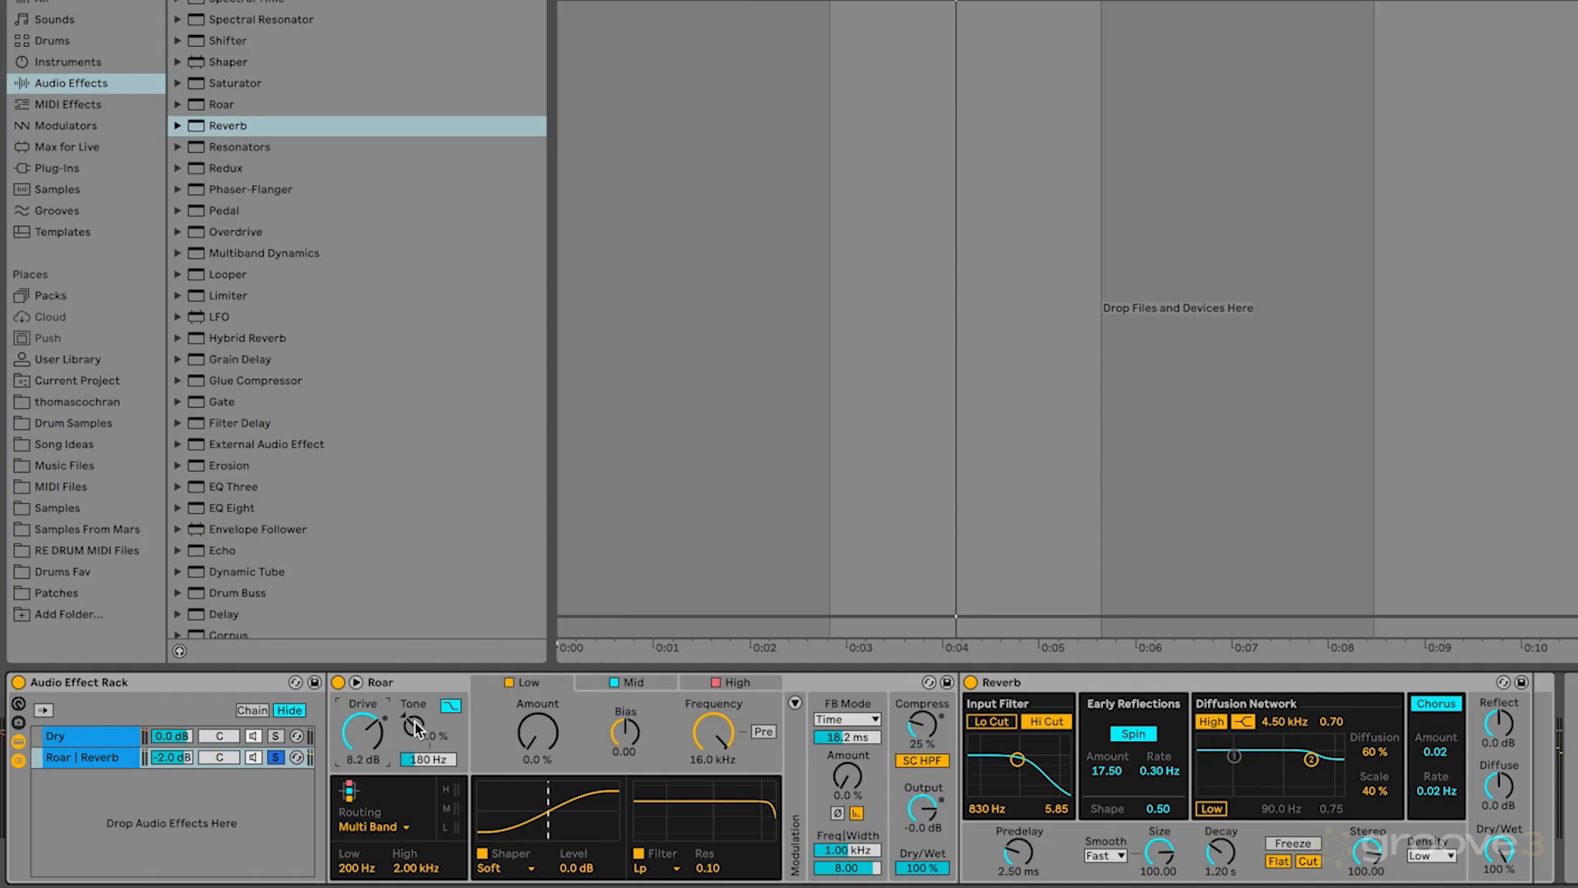
# Raise Roar's Tone to about 98% and compare the two states of the tone compensation switch, leaving it on the orange one.
pyautogui.moveTo(417, 729); pyautogui.dragTo(432, 712)
pyautogui.click(449, 708)
pyautogui.click(449, 708)
pyautogui.moveTo(419, 735); pyautogui.dragTo(419, 698)
pyautogui.click(451, 707)
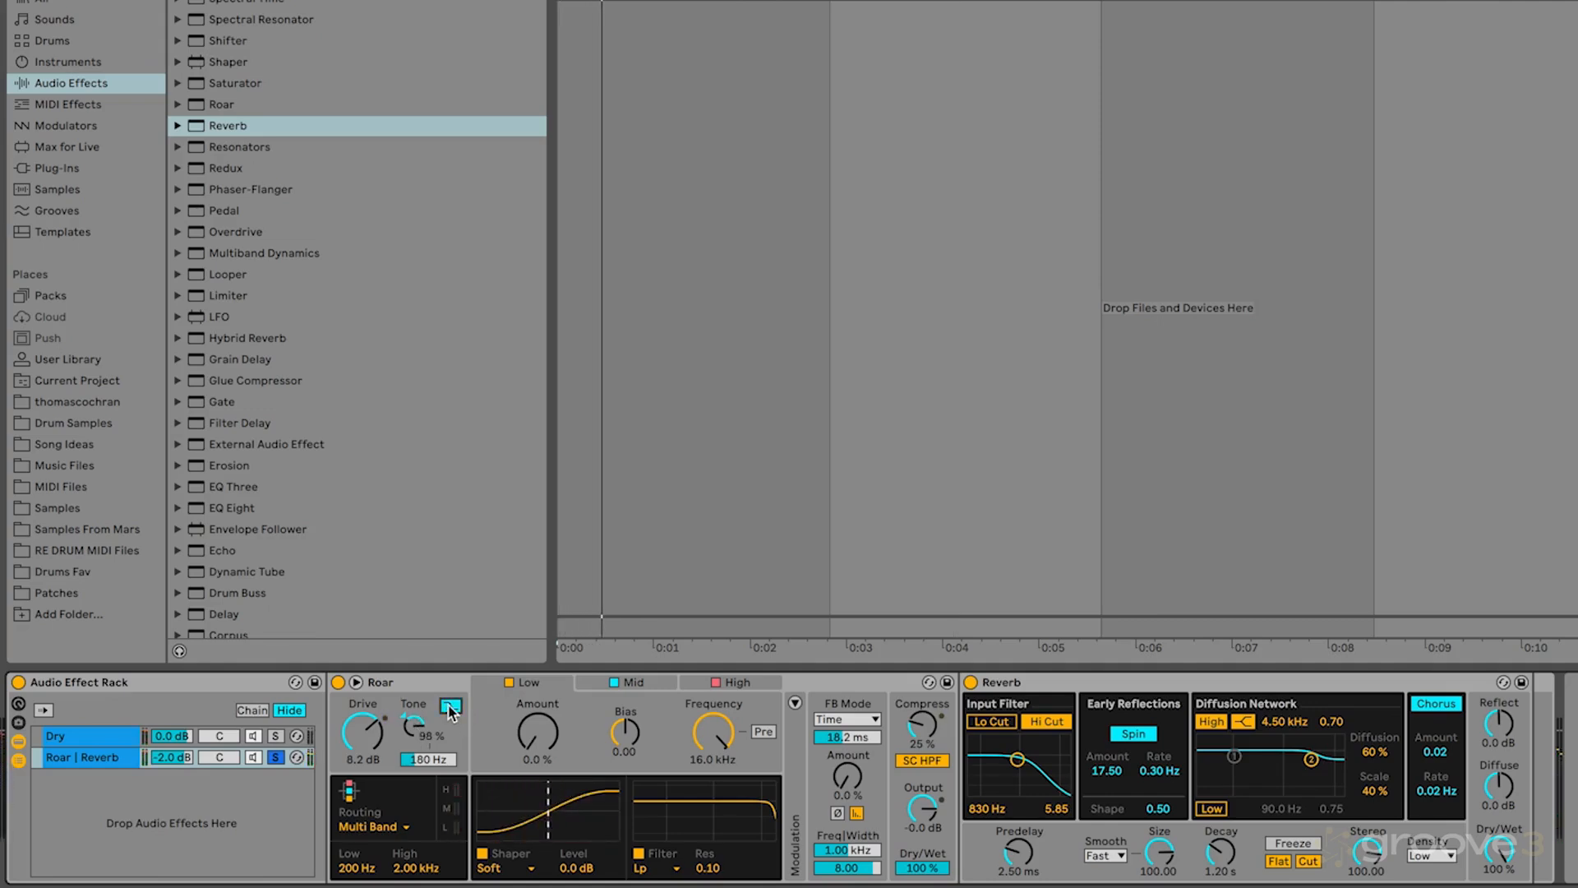
pyautogui.click(450, 707)
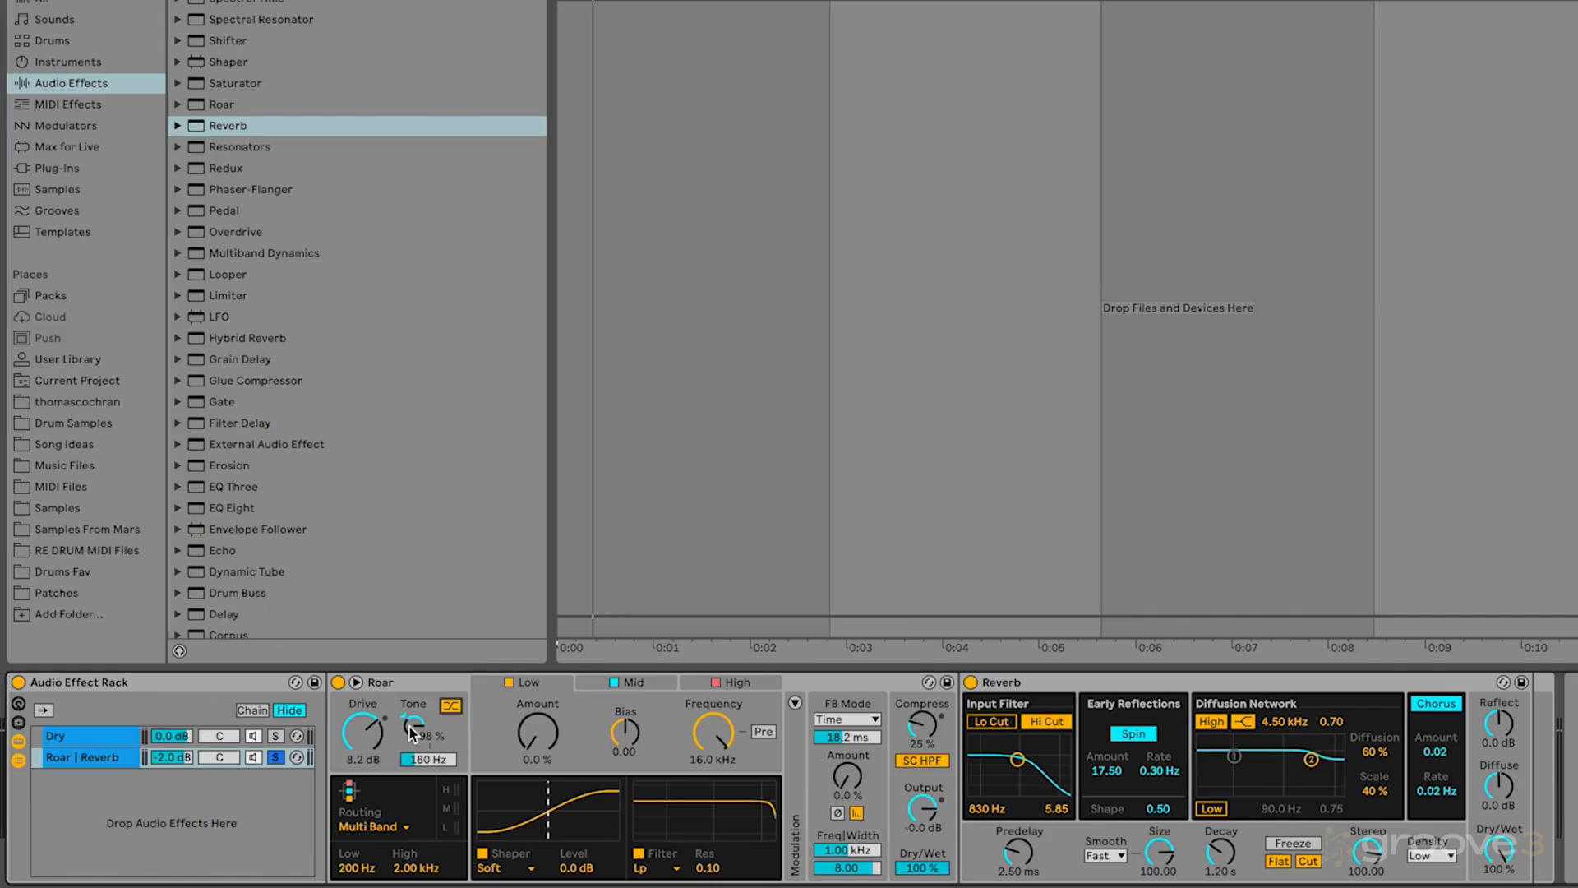
# Lower Roar's Tone to 19% while auditioning the soloed chain.
pyautogui.moveTo(413, 730); pyautogui.dragTo(413, 822)
pyautogui.moveTo(410, 726); pyautogui.dragTo(410, 725)
pyautogui.press('space')
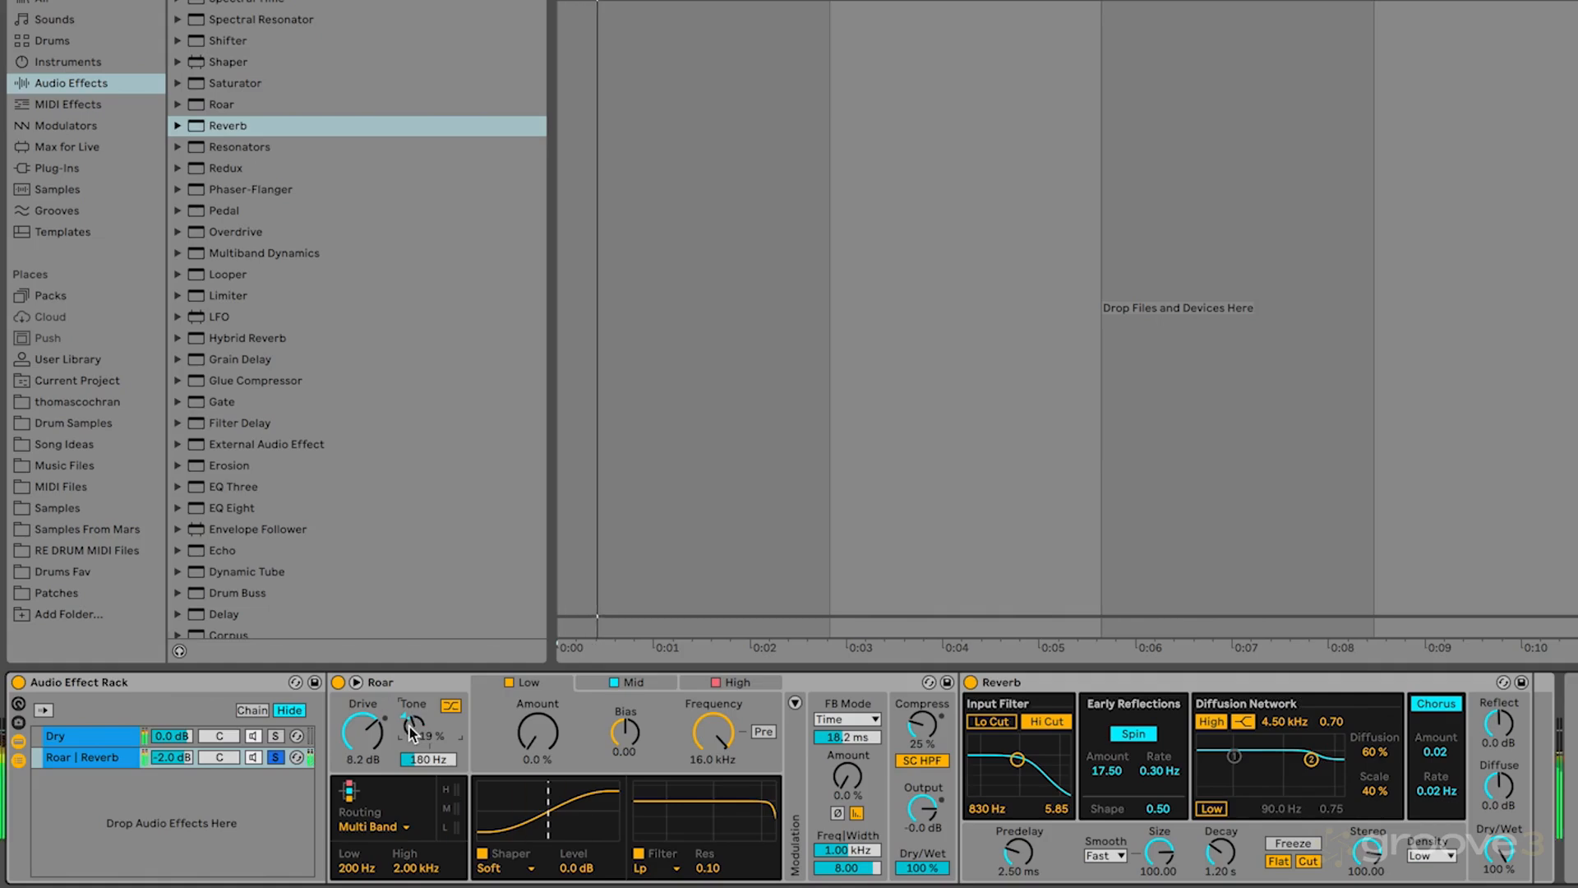
pyautogui.click(449, 705)
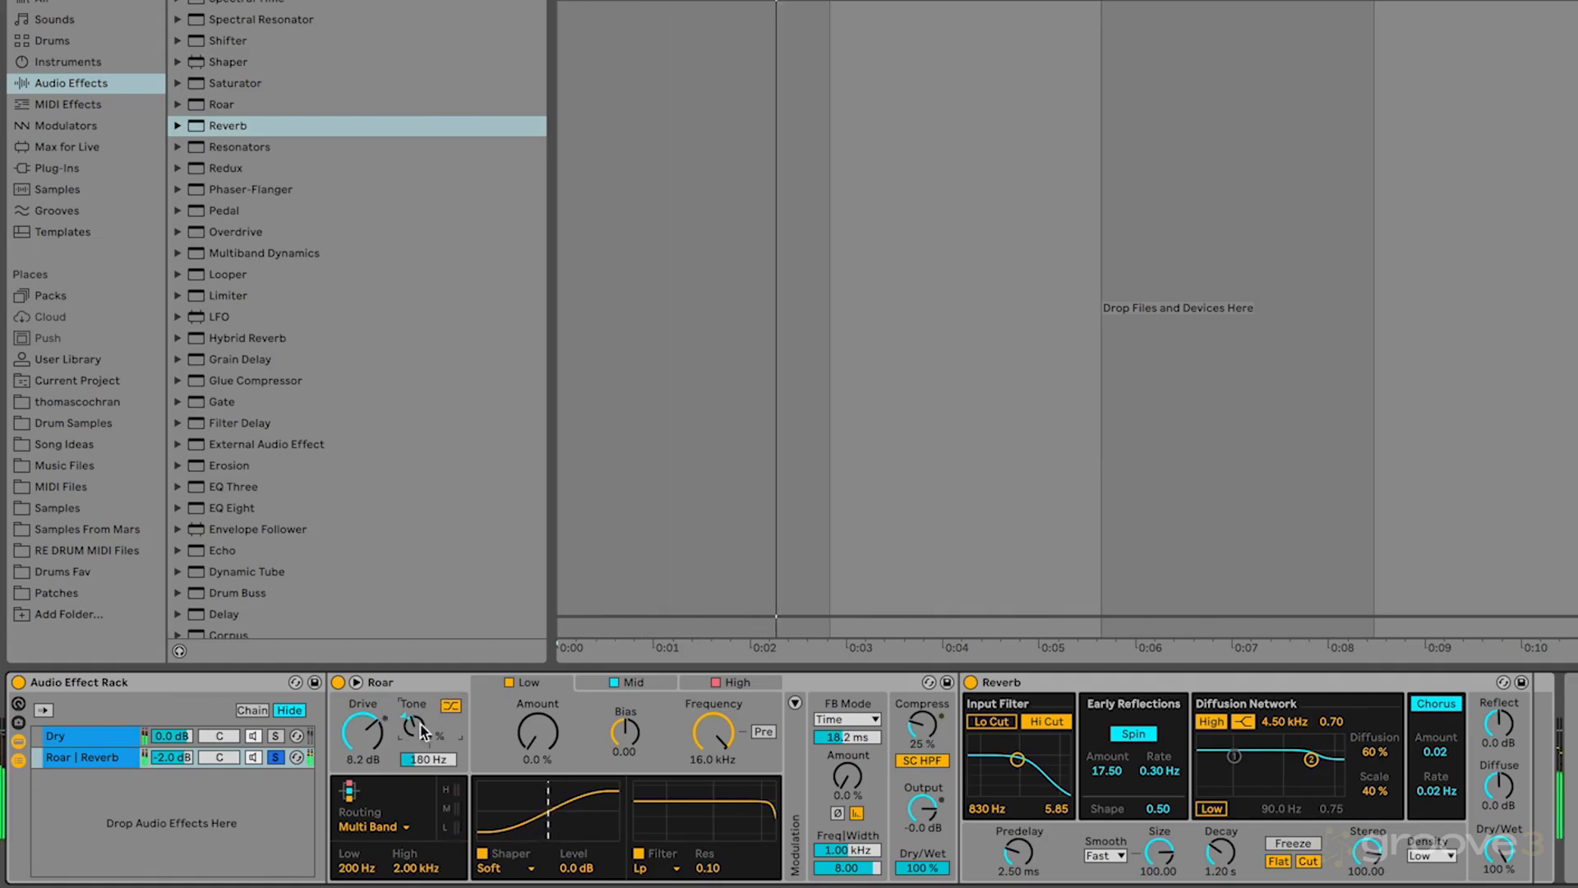
pyautogui.press('space')
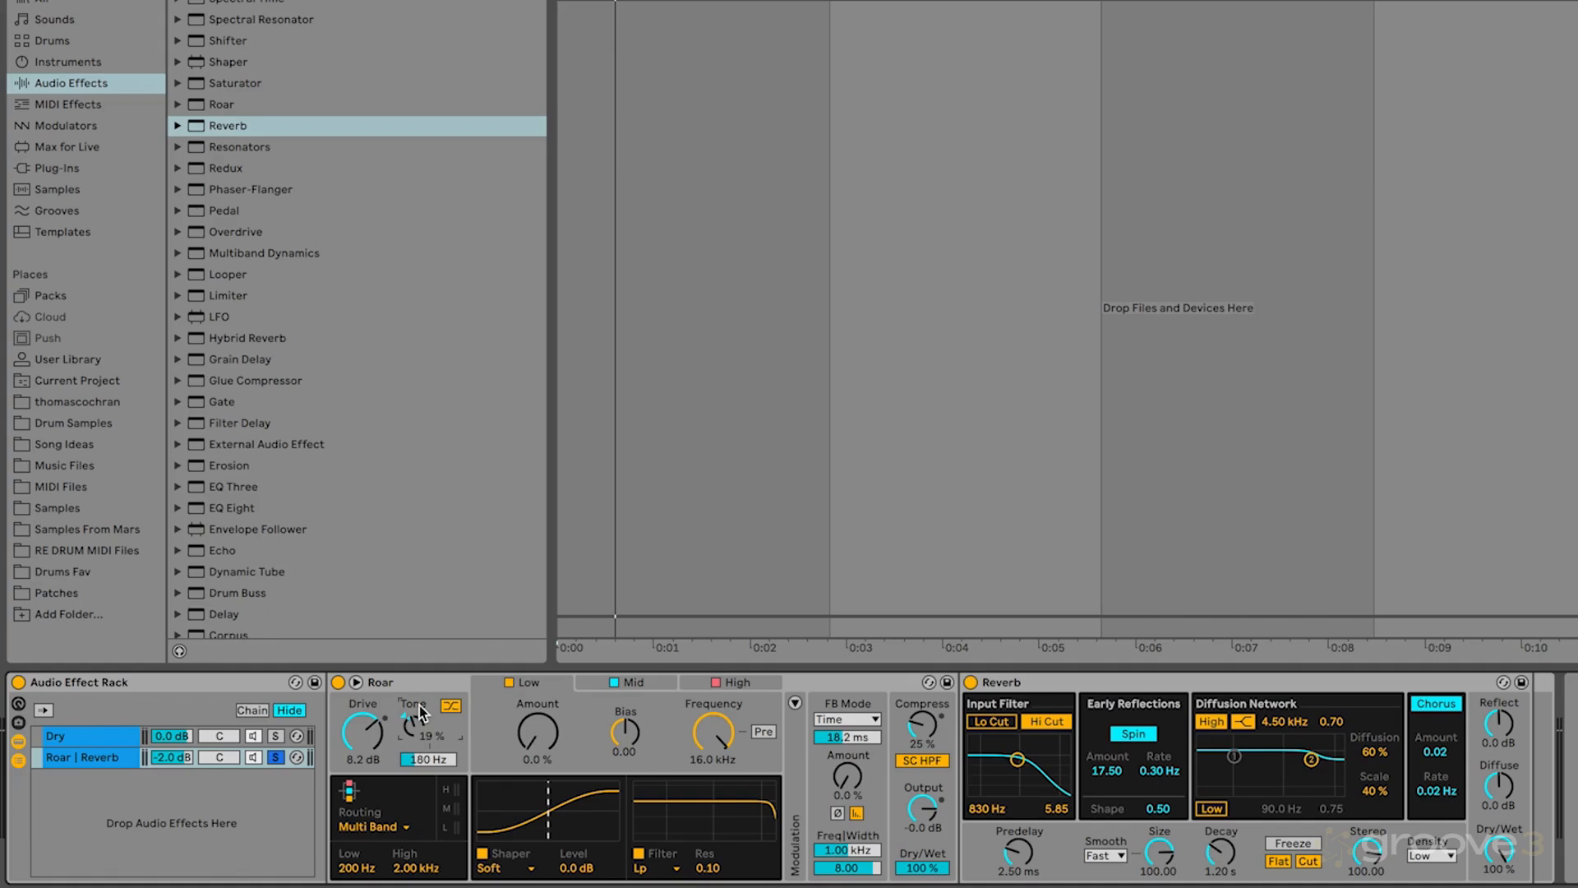
# Switch off Roar's Mid and High bands to isolate the Low band, and keep its shaper on Soft Sine.
pyautogui.click(614, 682)
pyautogui.click(715, 682)
pyautogui.click(738, 687)
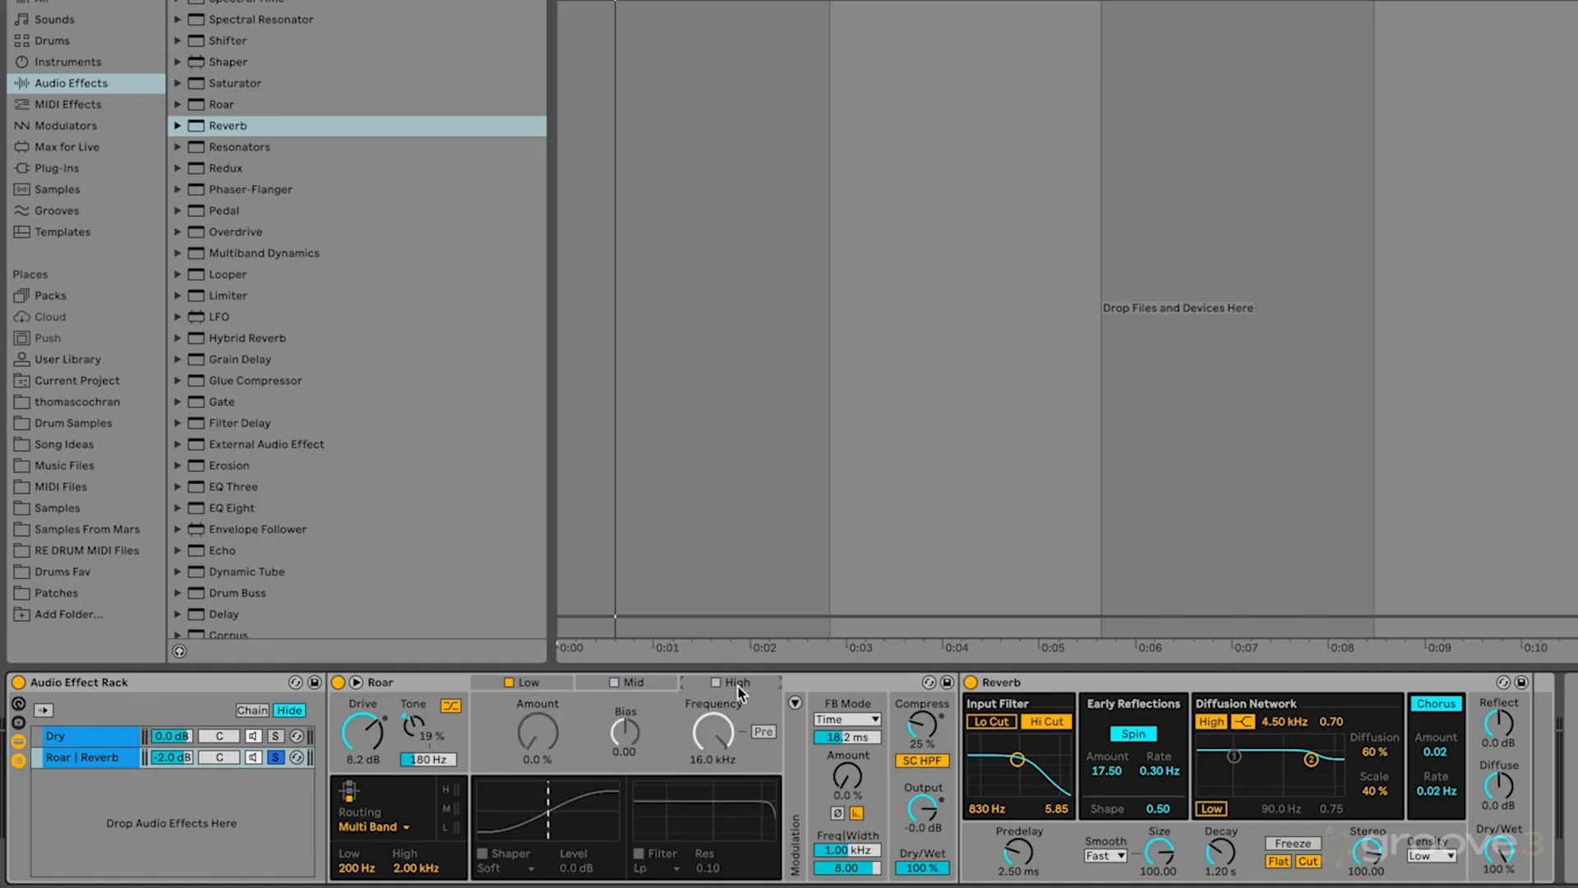
pyautogui.click(544, 687)
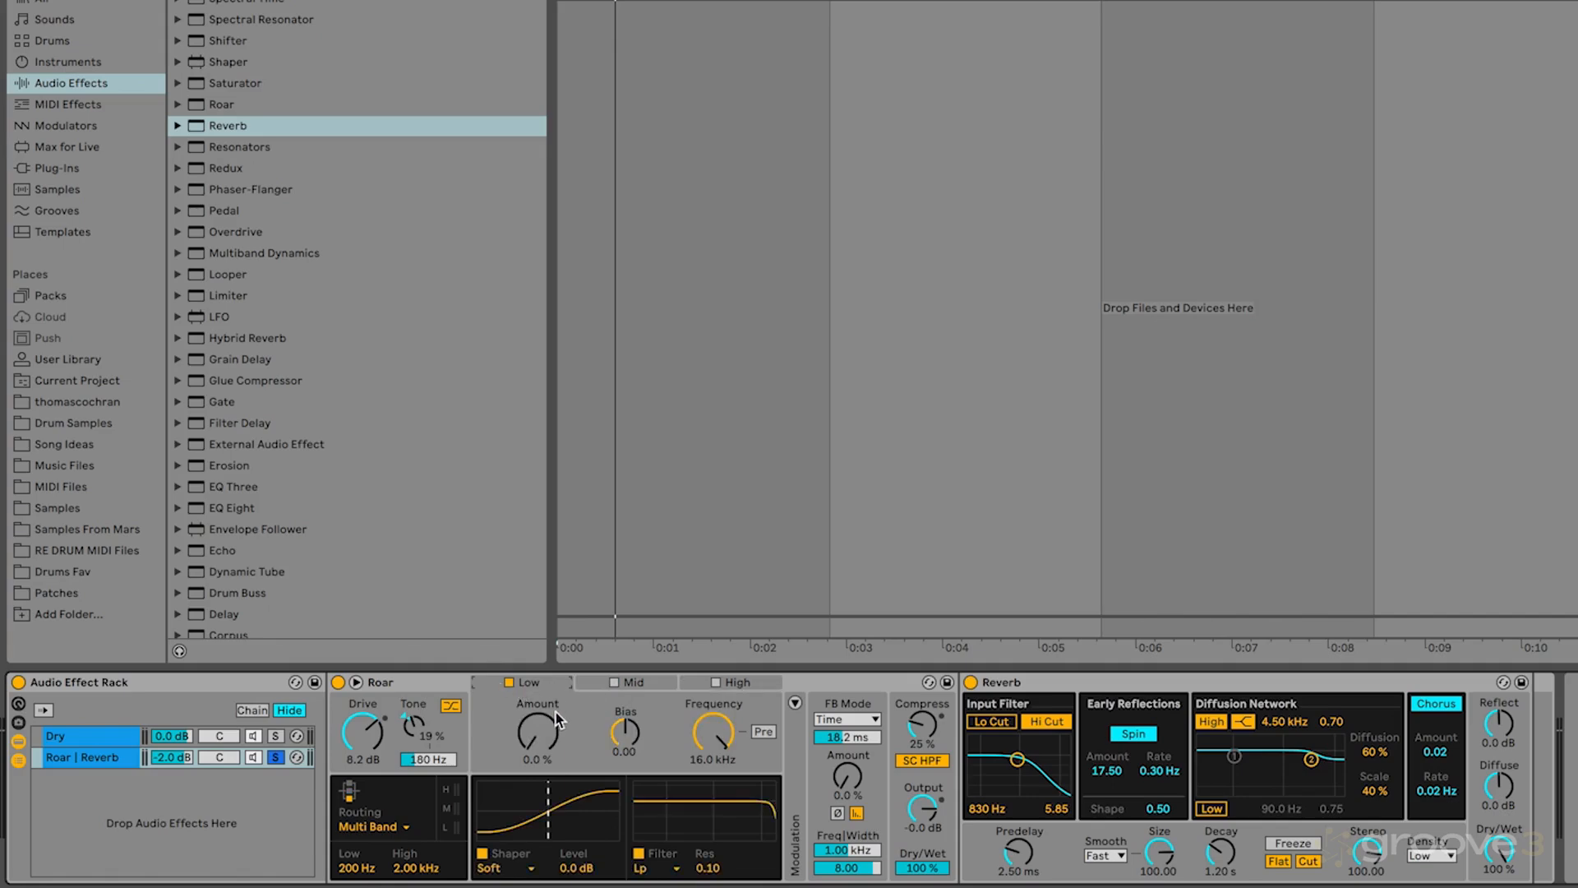
pyautogui.click(507, 871)
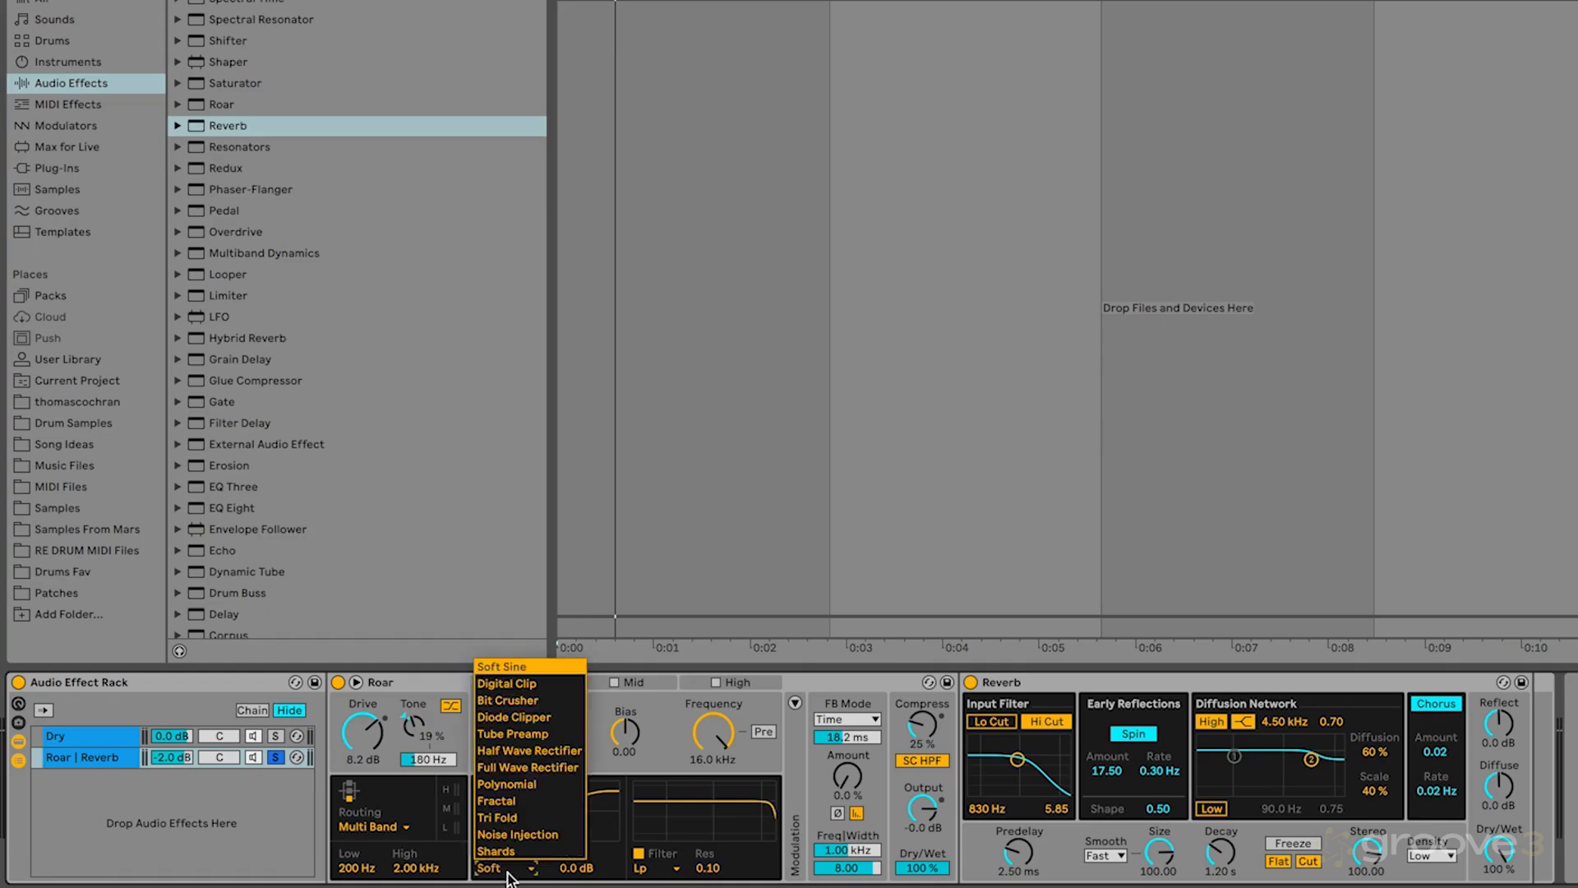
pyautogui.click(506, 664)
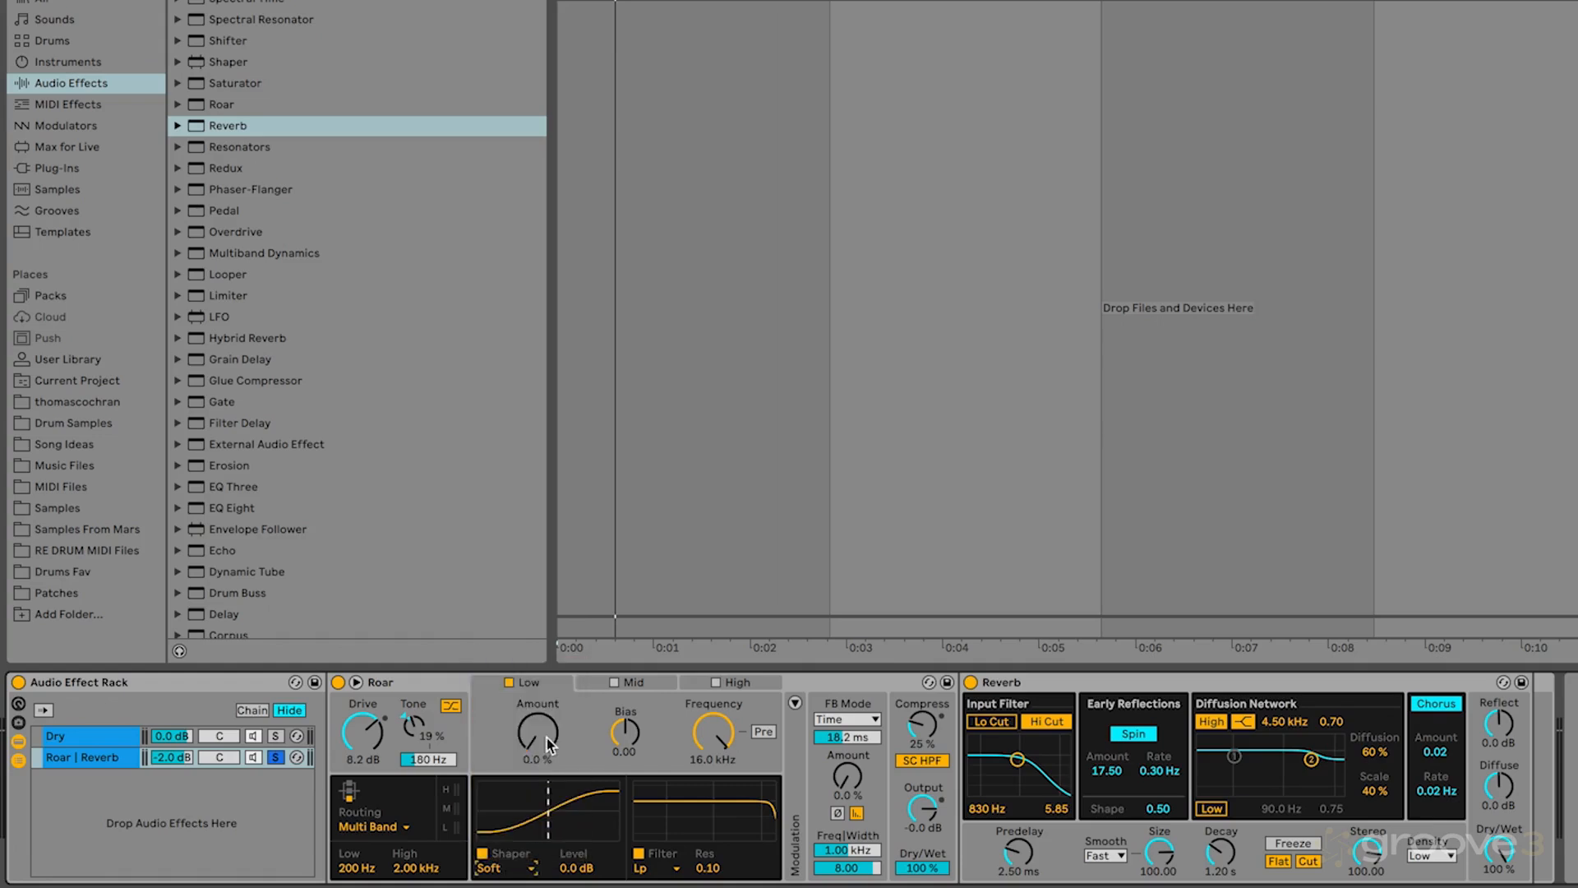
# Set the Low band's shaper Amount to 30% while auditioning playback.
pyautogui.moveTo(546, 737); pyautogui.dragTo(549, 744)
pyautogui.moveTo(549, 746); pyautogui.dragTo(548, 740)
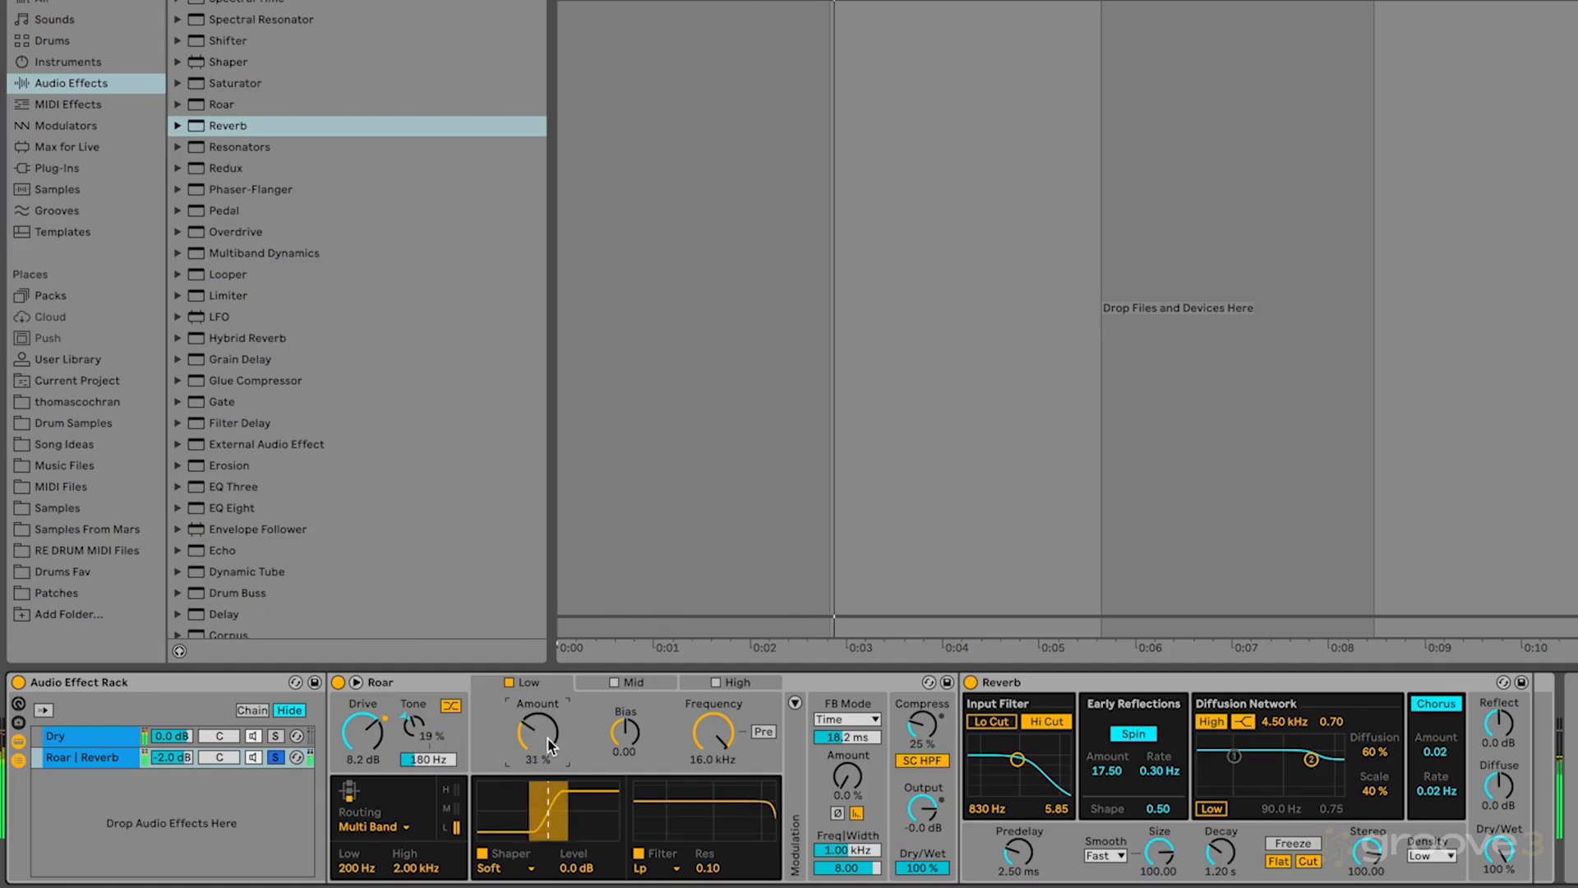
pyautogui.press('space')
pyautogui.press('space')
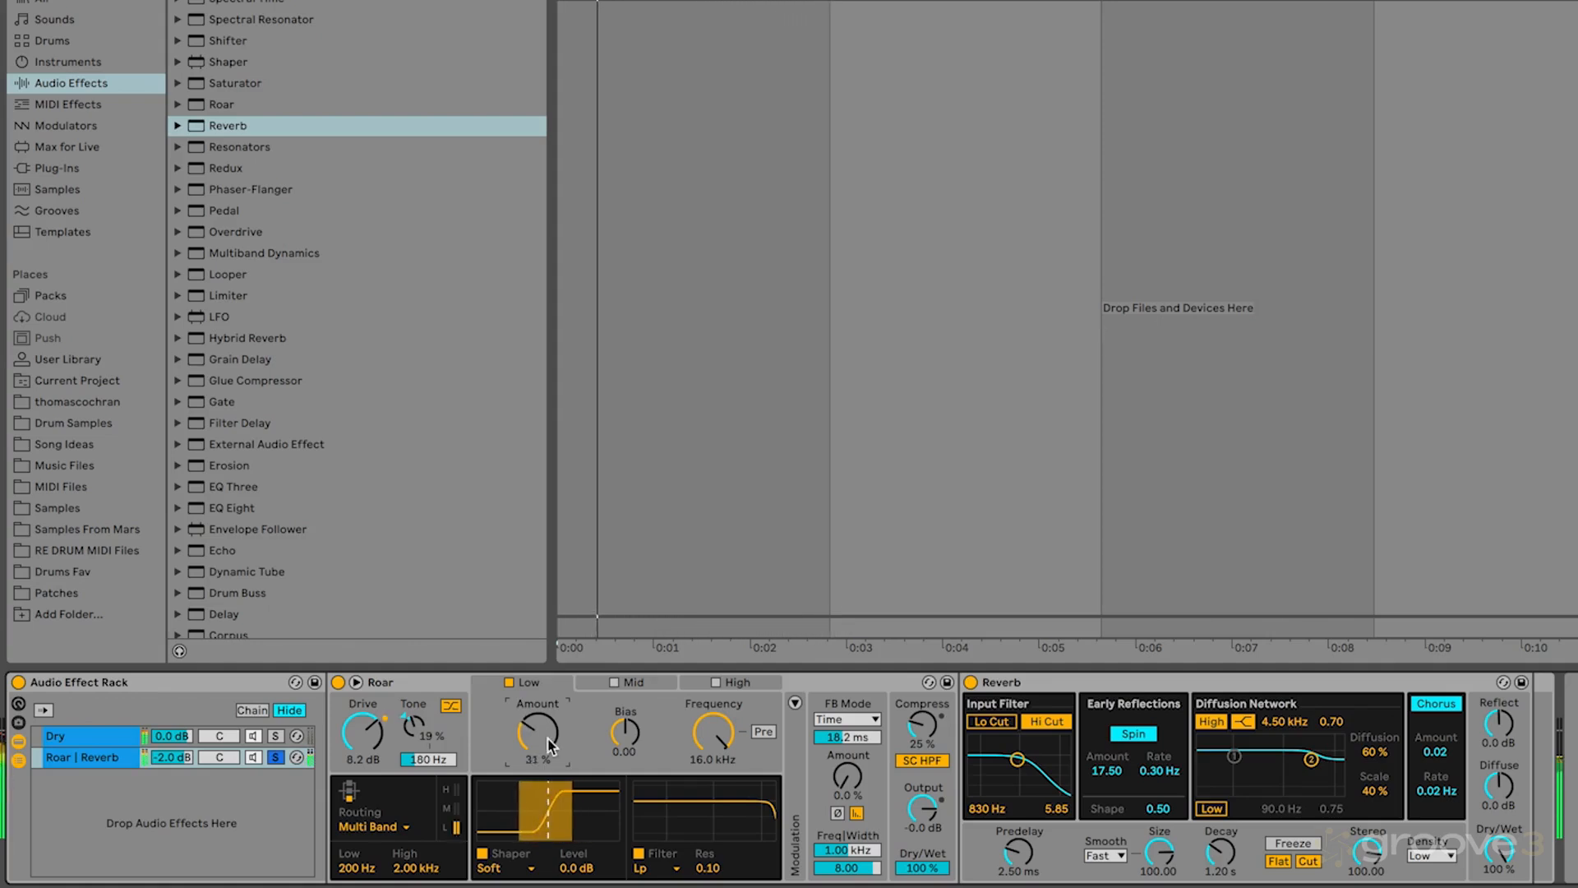
pyautogui.press('space')
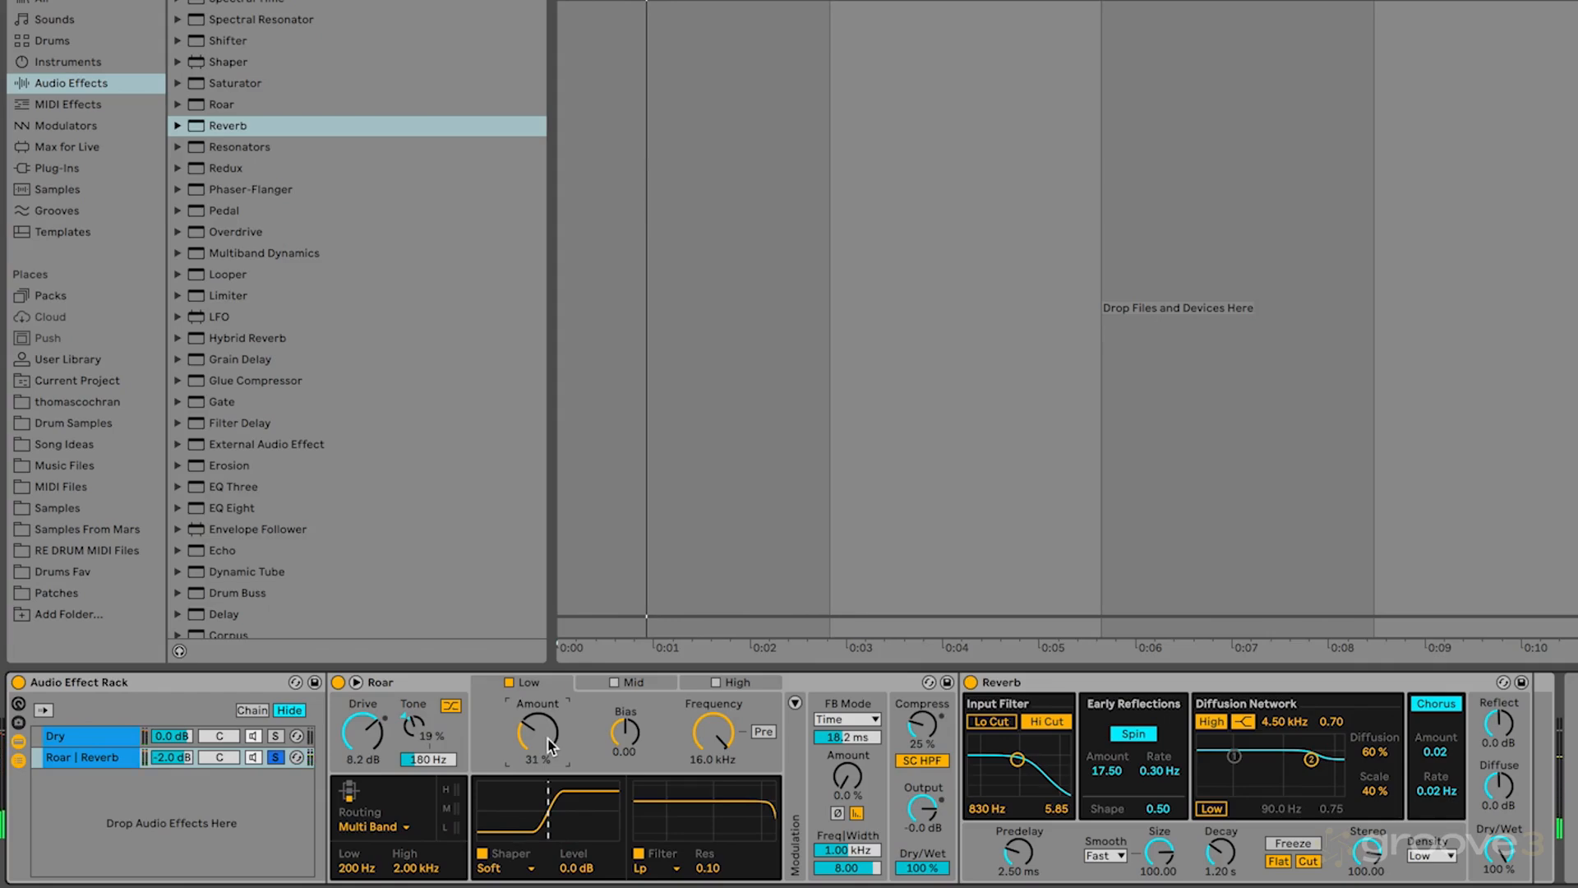
pyautogui.press('space')
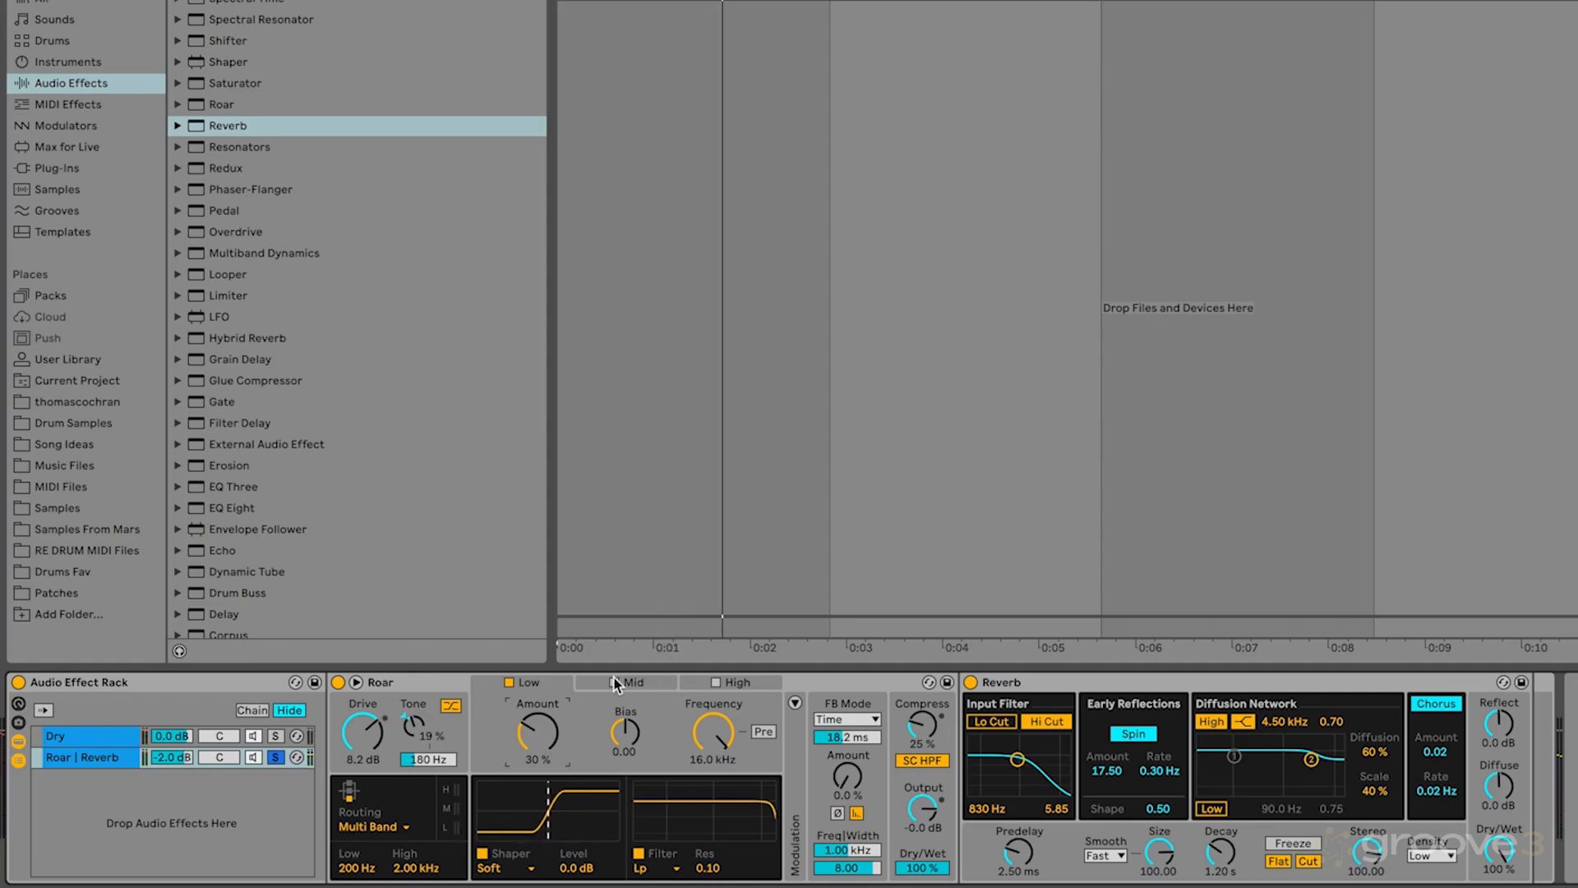
# Isolate Roar's Mid band by switching Low off and Mid on, and raise its shaper Amount to 25%.
pyautogui.click(508, 682)
pyautogui.click(639, 684)
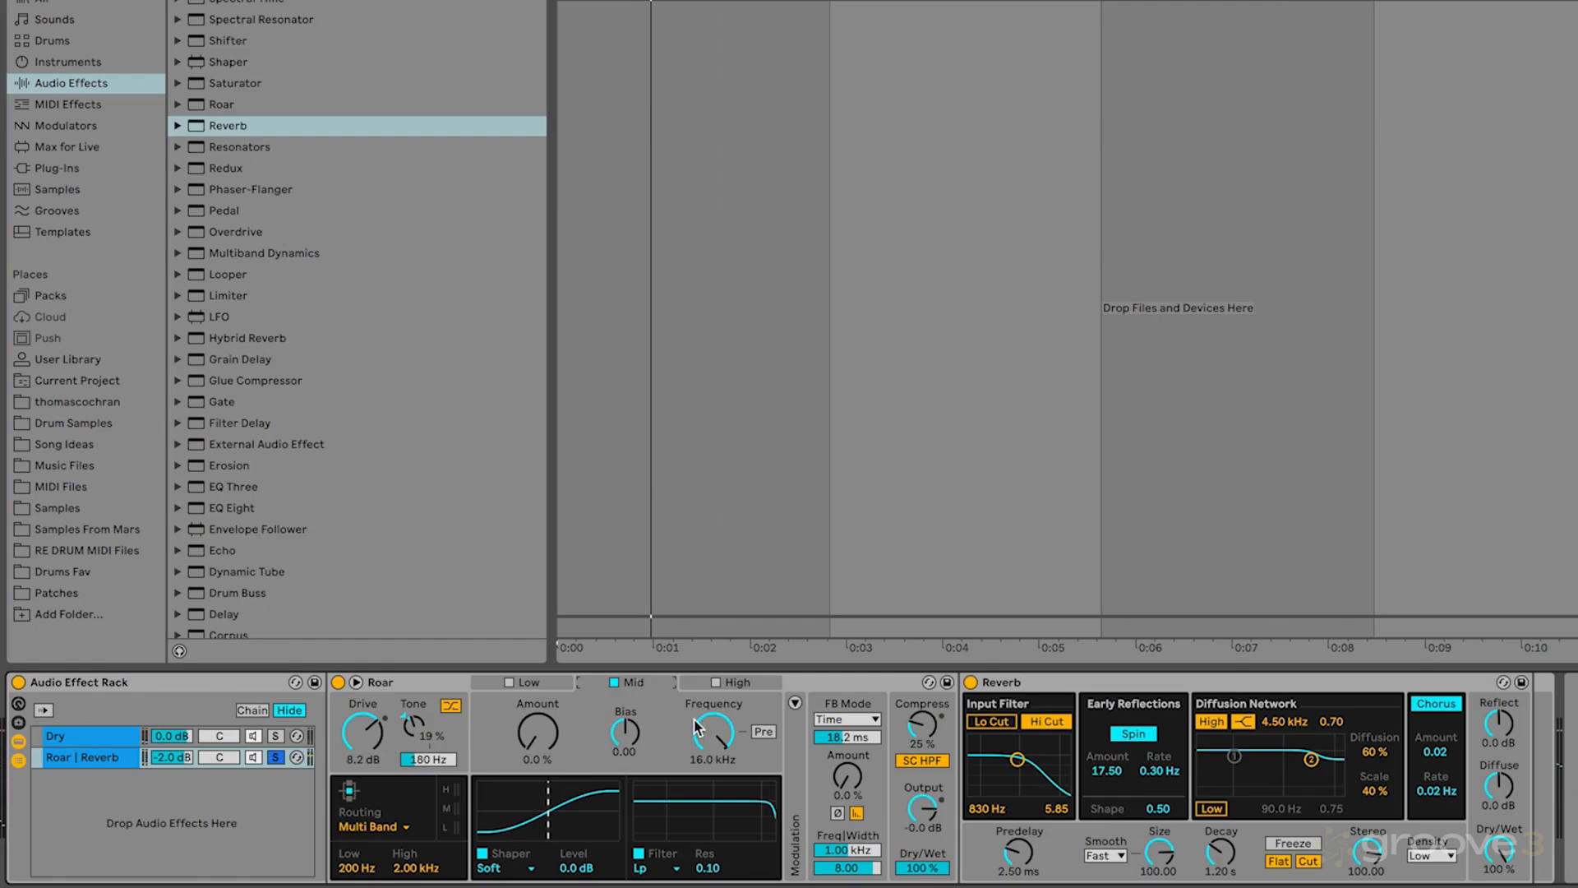
pyautogui.moveTo(543, 734); pyautogui.dragTo(543, 703)
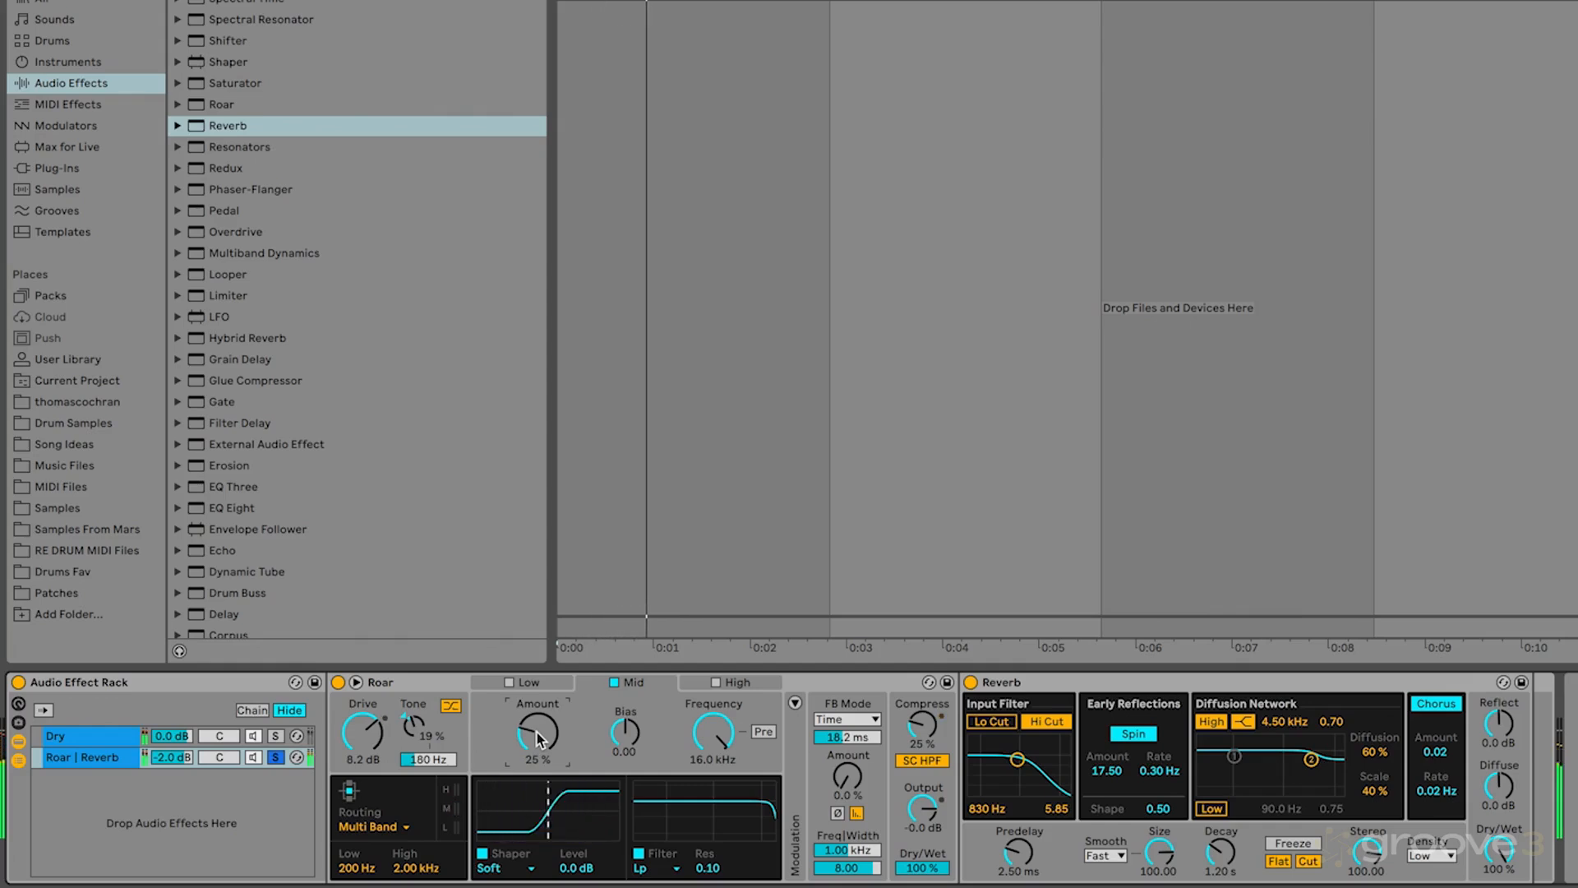
# Lower the Mid band's filter Frequency to 98.1 Hz, keeping the Soft shaper, and compare the Roar and Reverb chain unsoloed and soloed.
pyautogui.click(524, 868)
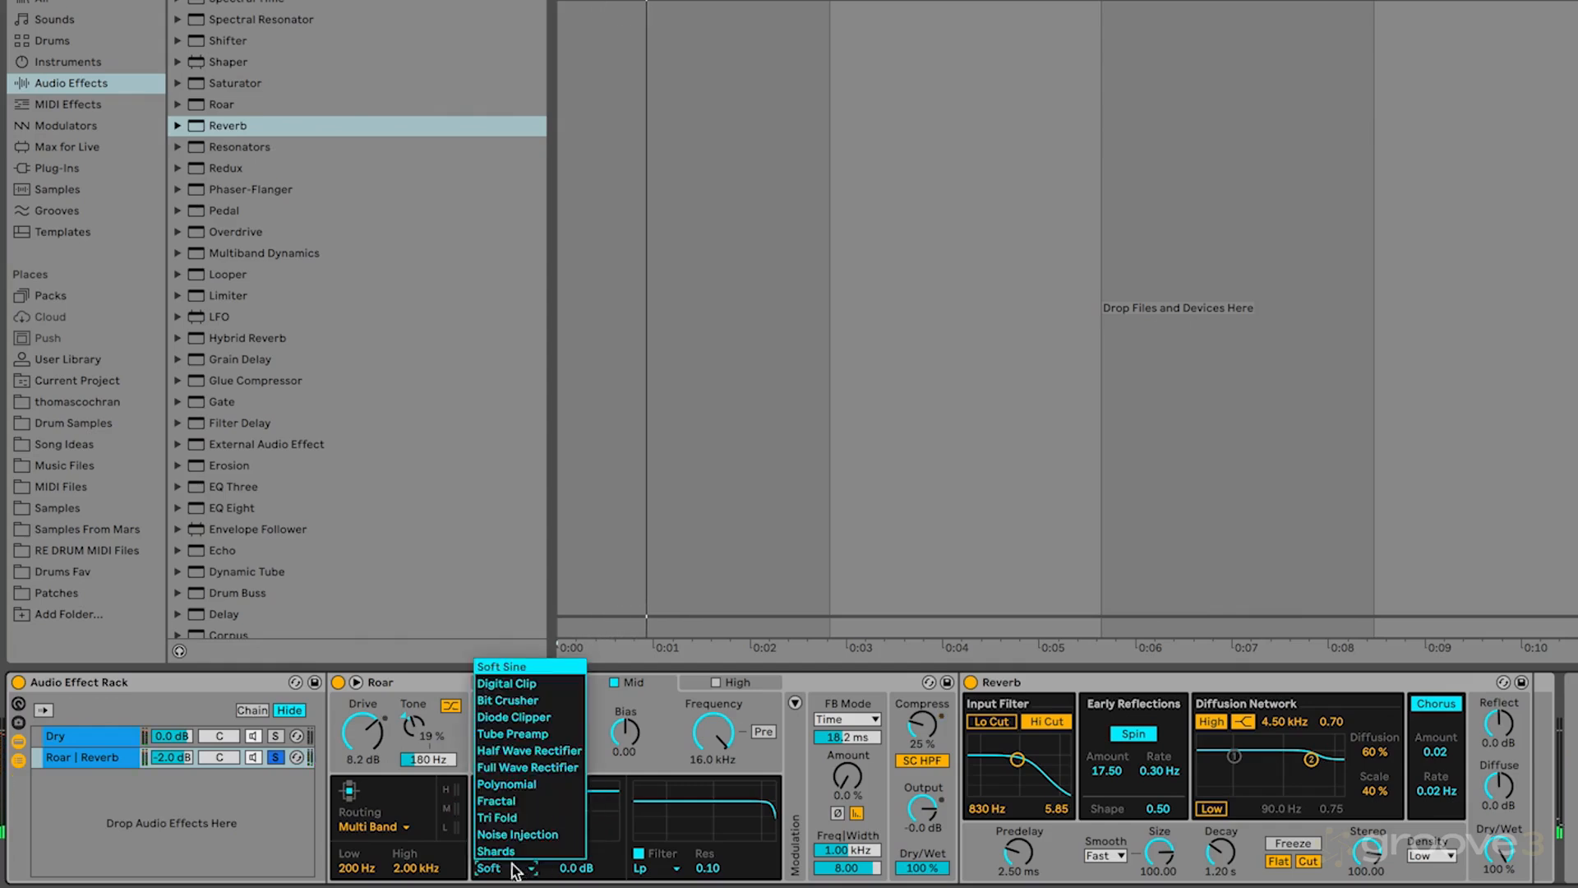
pyautogui.click(442, 732)
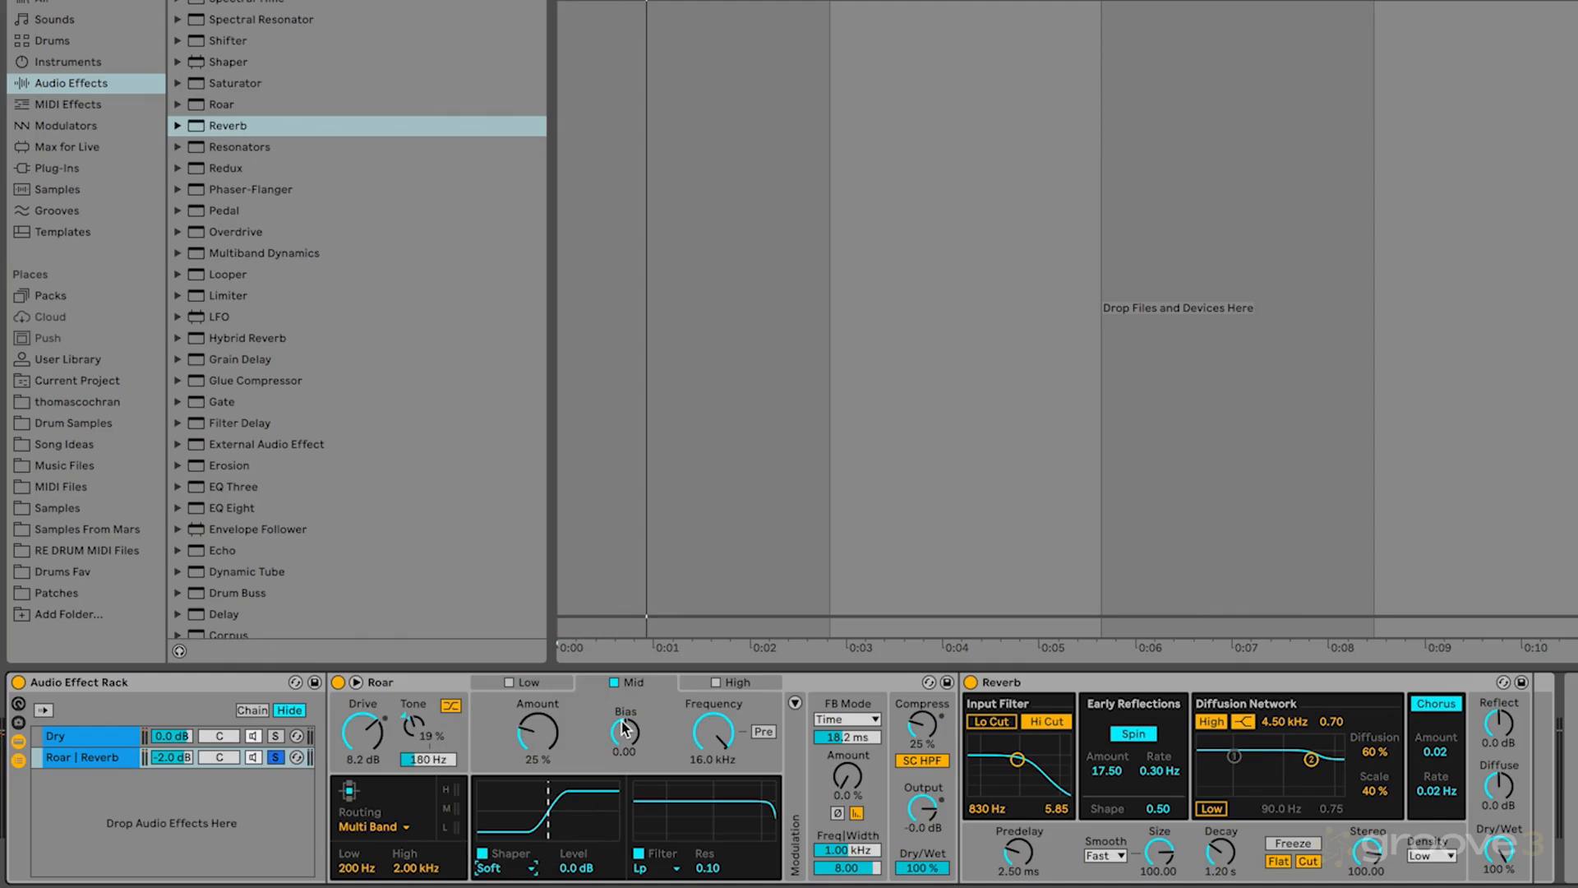
pyautogui.moveTo(714, 746); pyautogui.dragTo(714, 883)
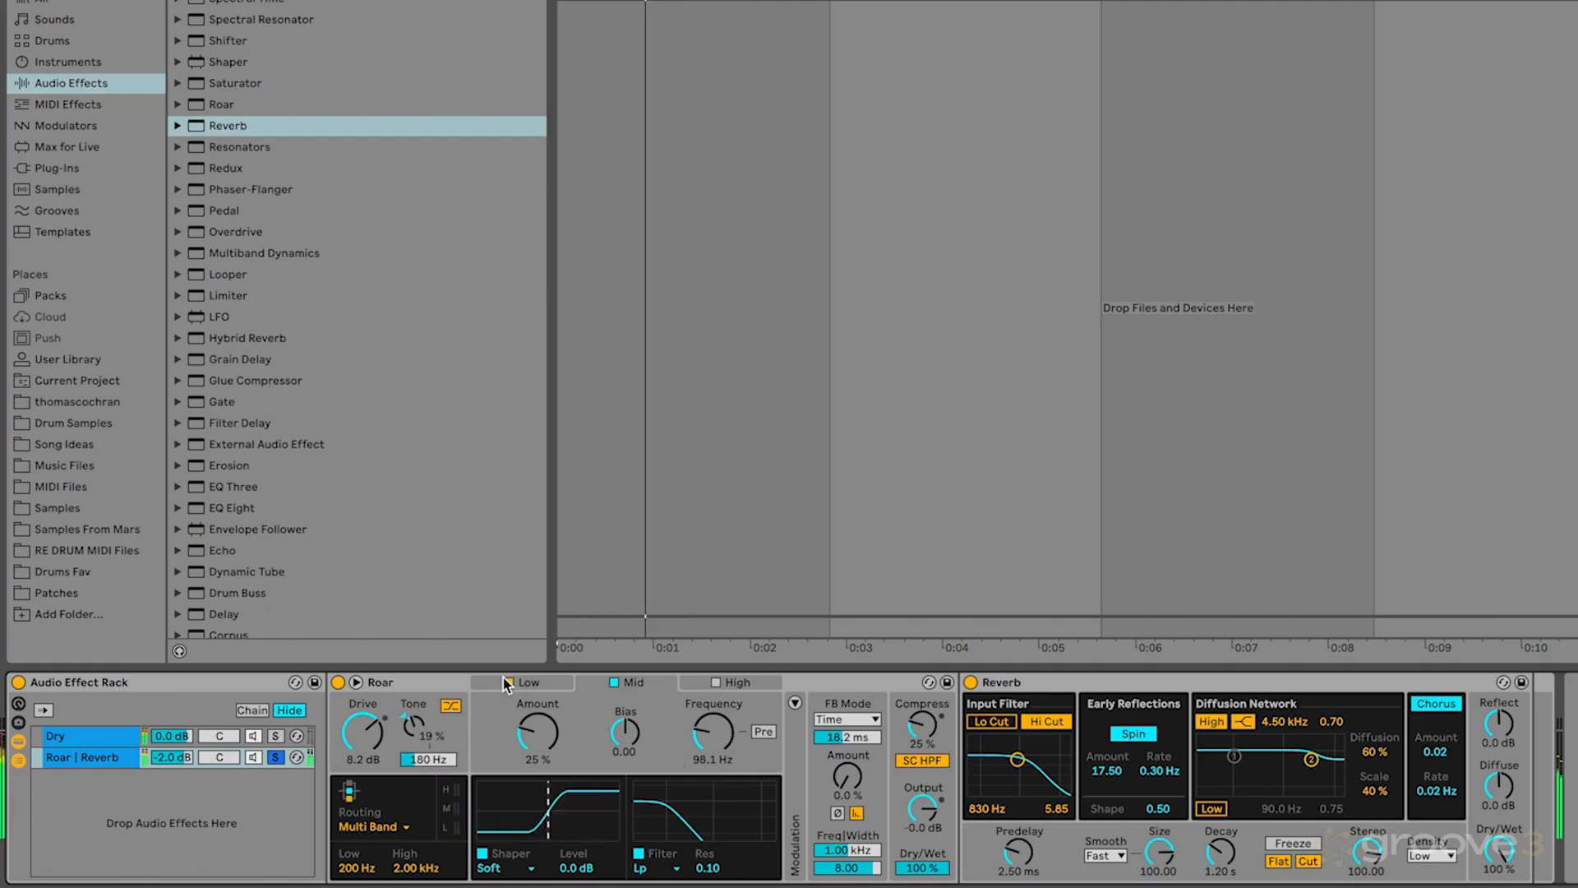
pyautogui.click(276, 758)
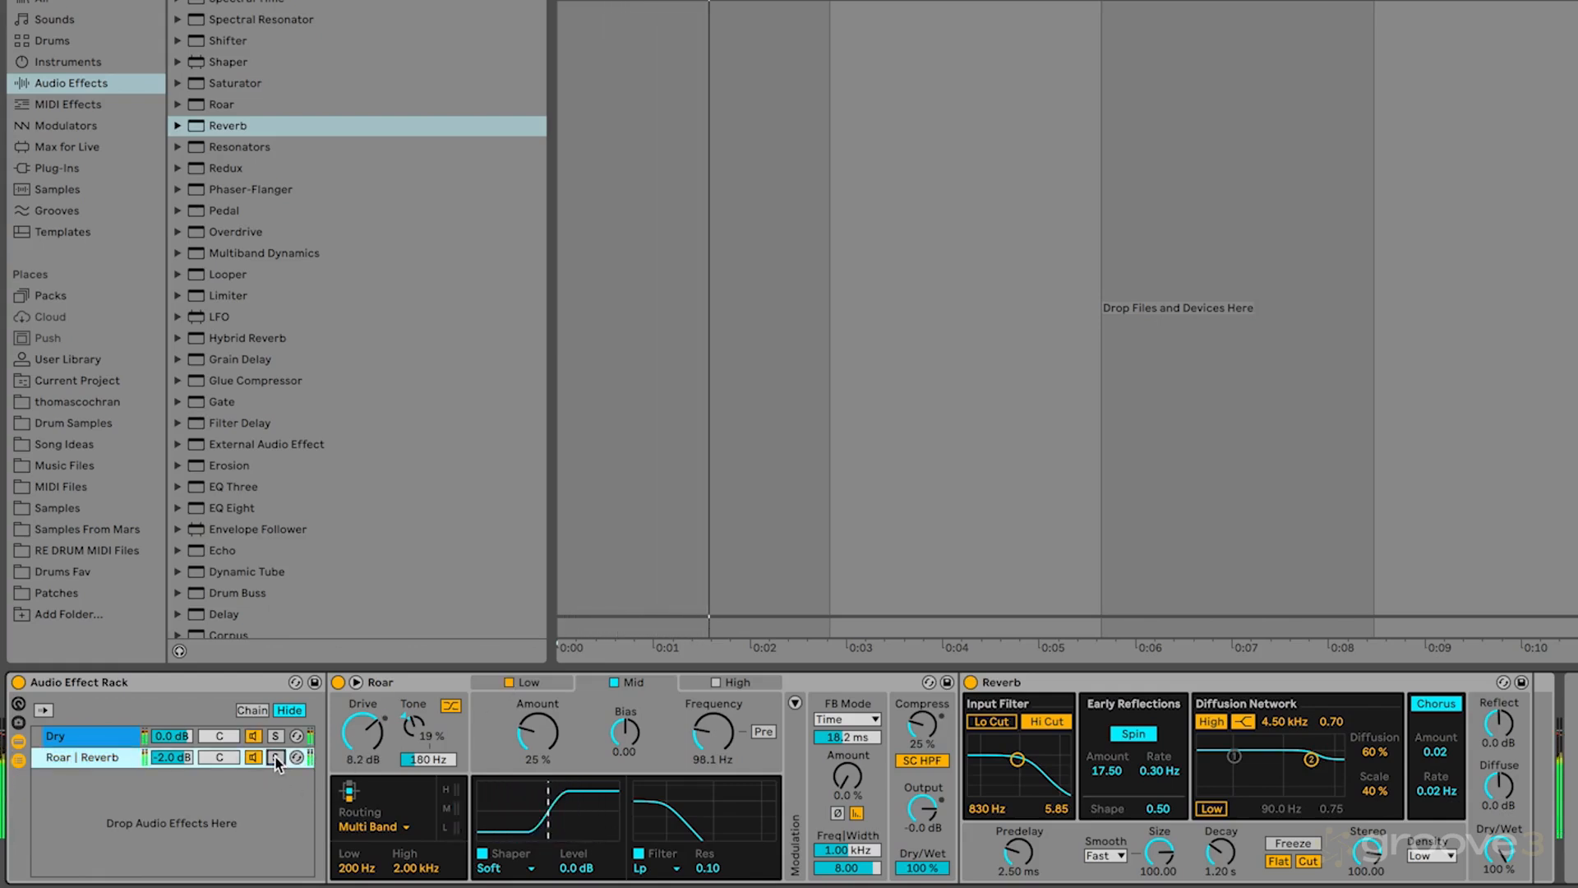
pyautogui.click(276, 758)
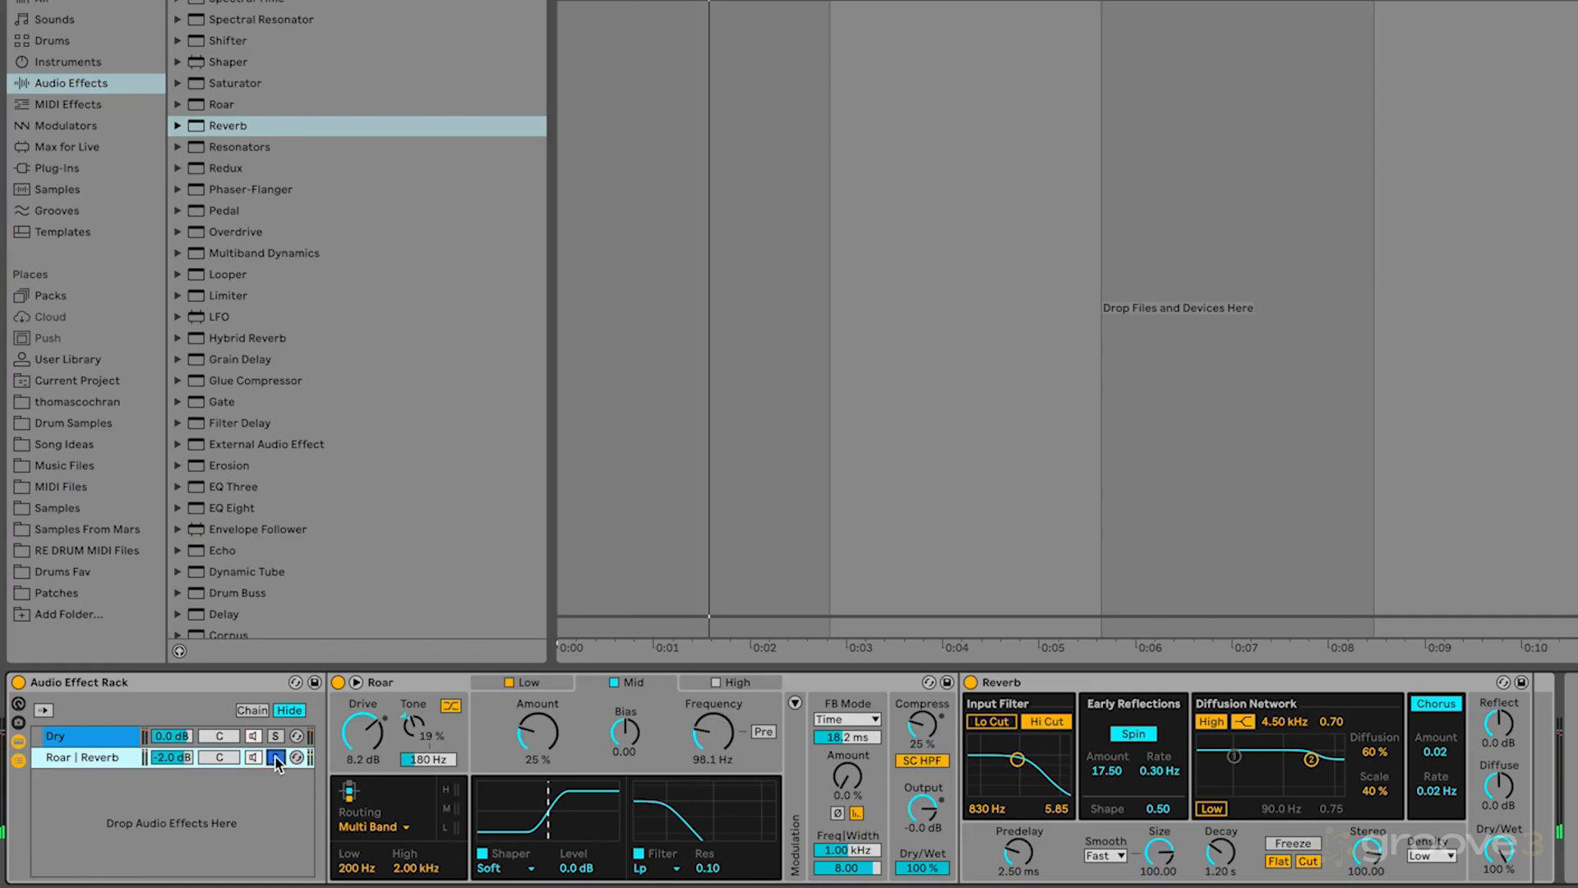
# Enable Roar's High band with the Noise Injection shaper and compare the sound with the whole rack bypassed and active.
pyautogui.click(750, 690)
pyautogui.click(716, 683)
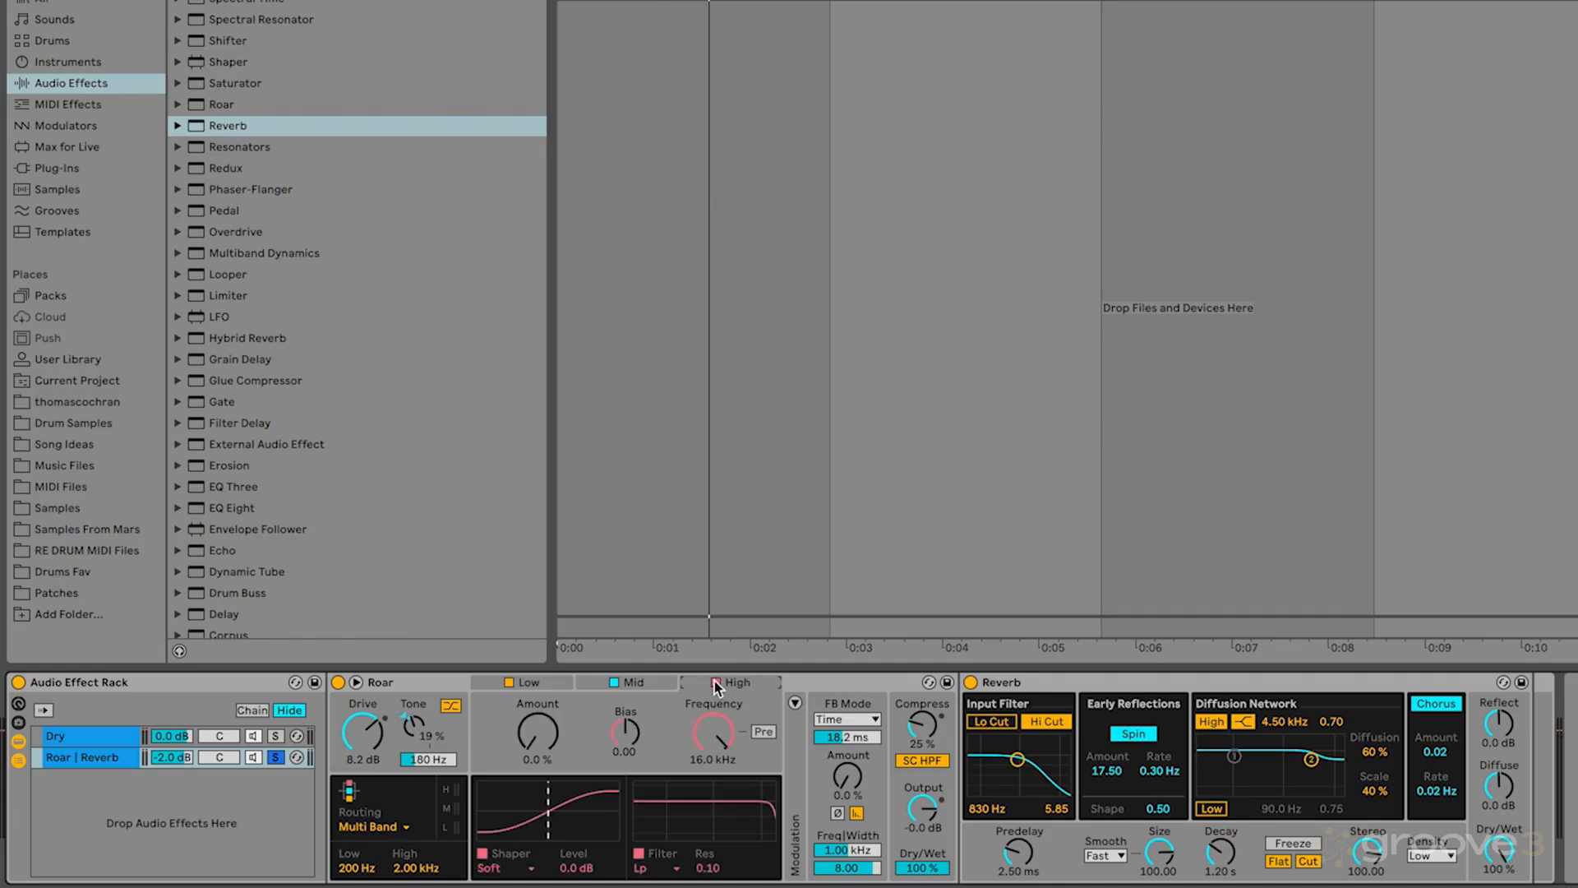
pyautogui.click(524, 869)
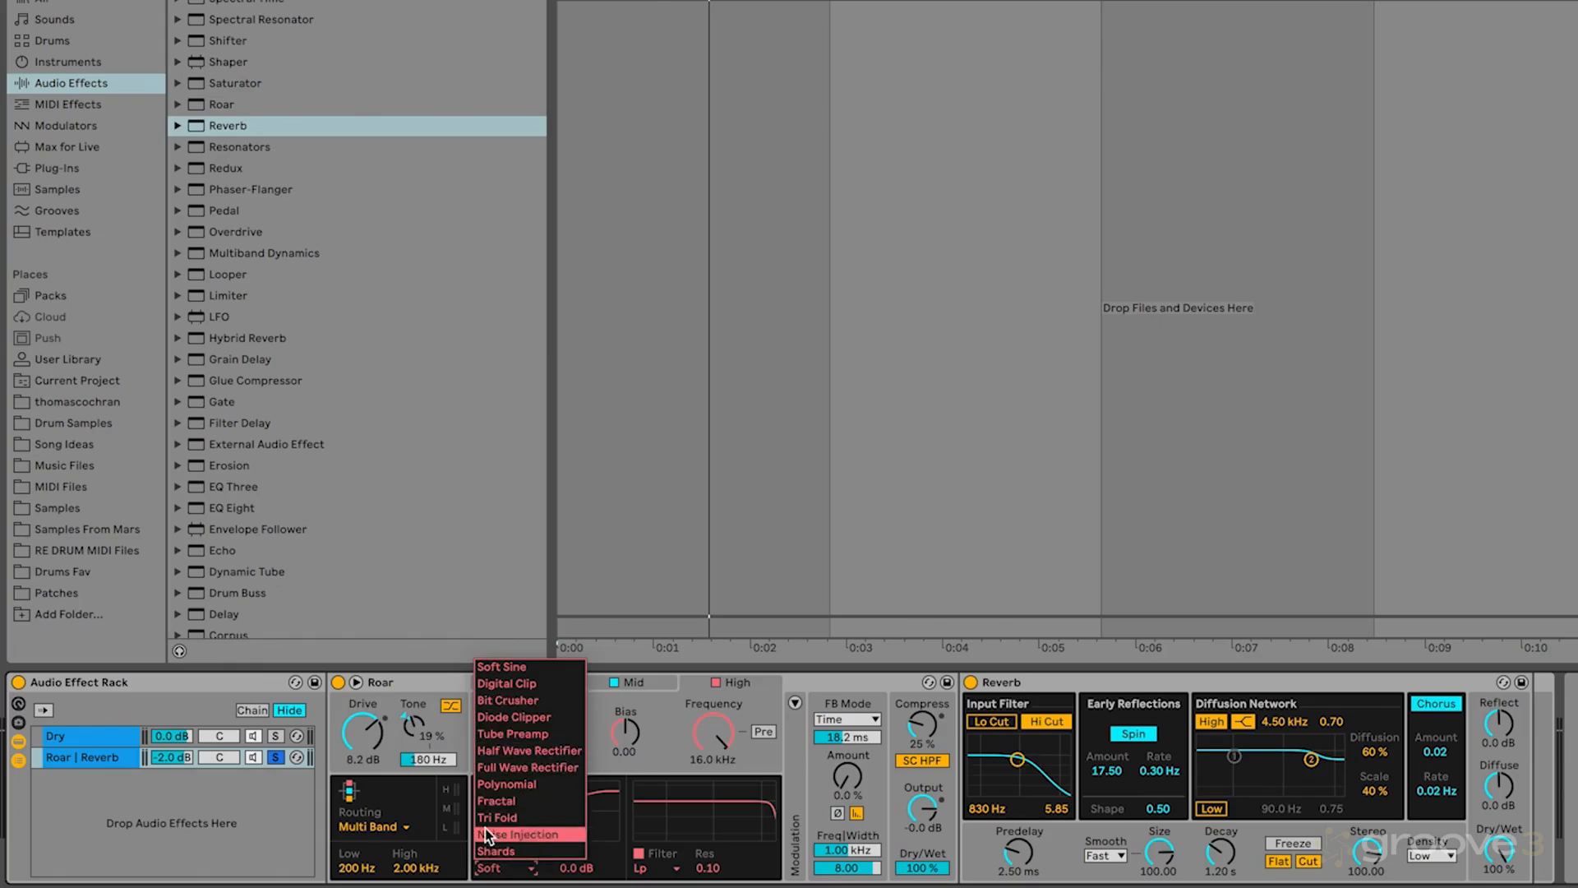
pyautogui.click(518, 835)
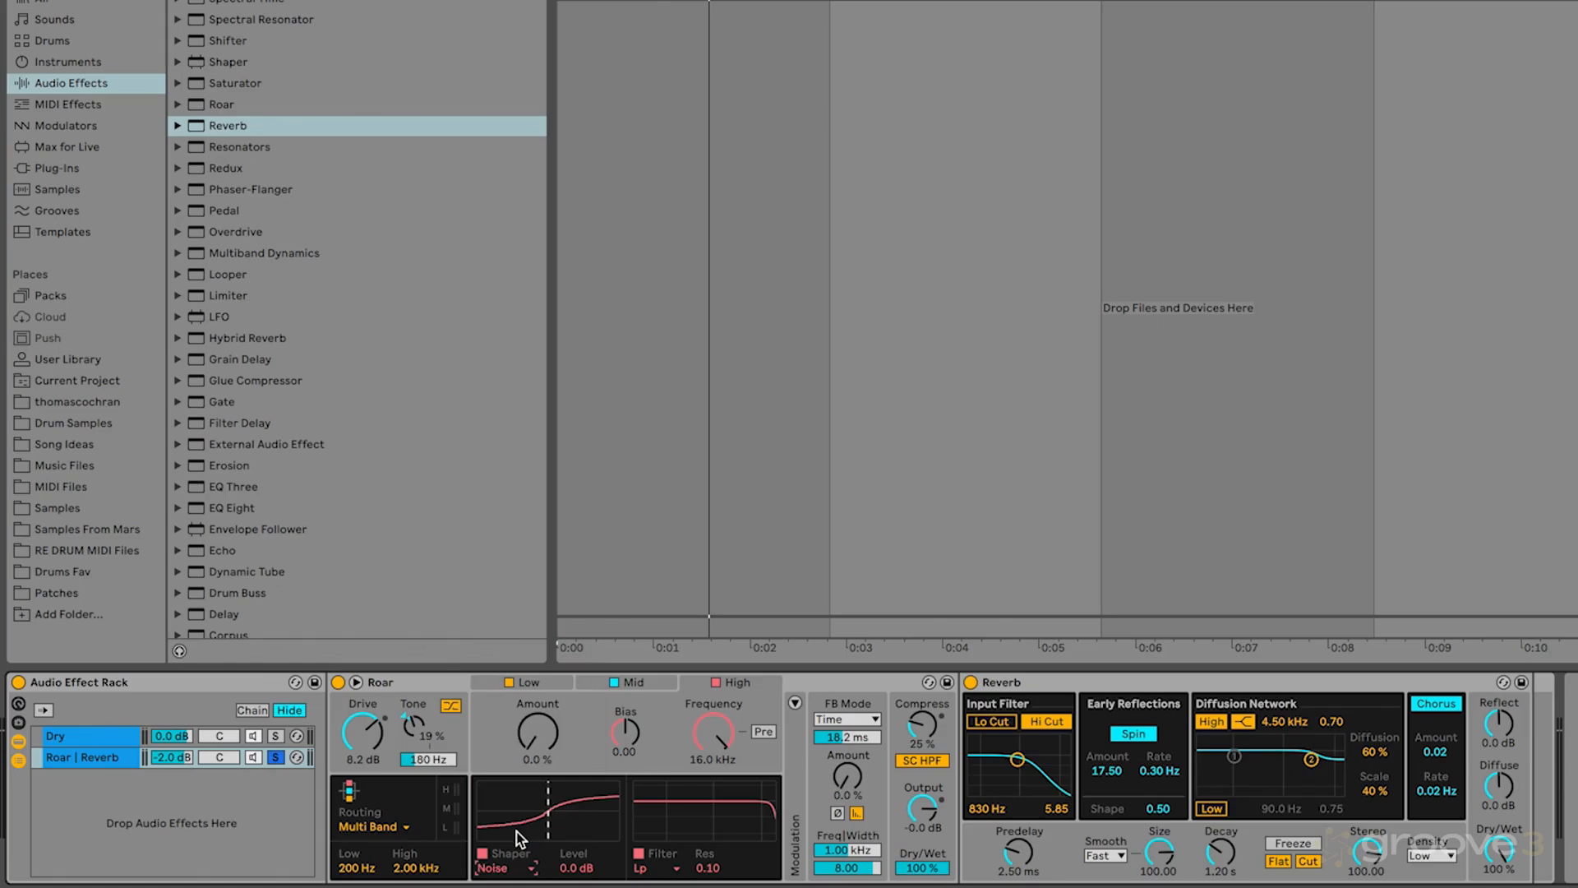
pyautogui.click(18, 683)
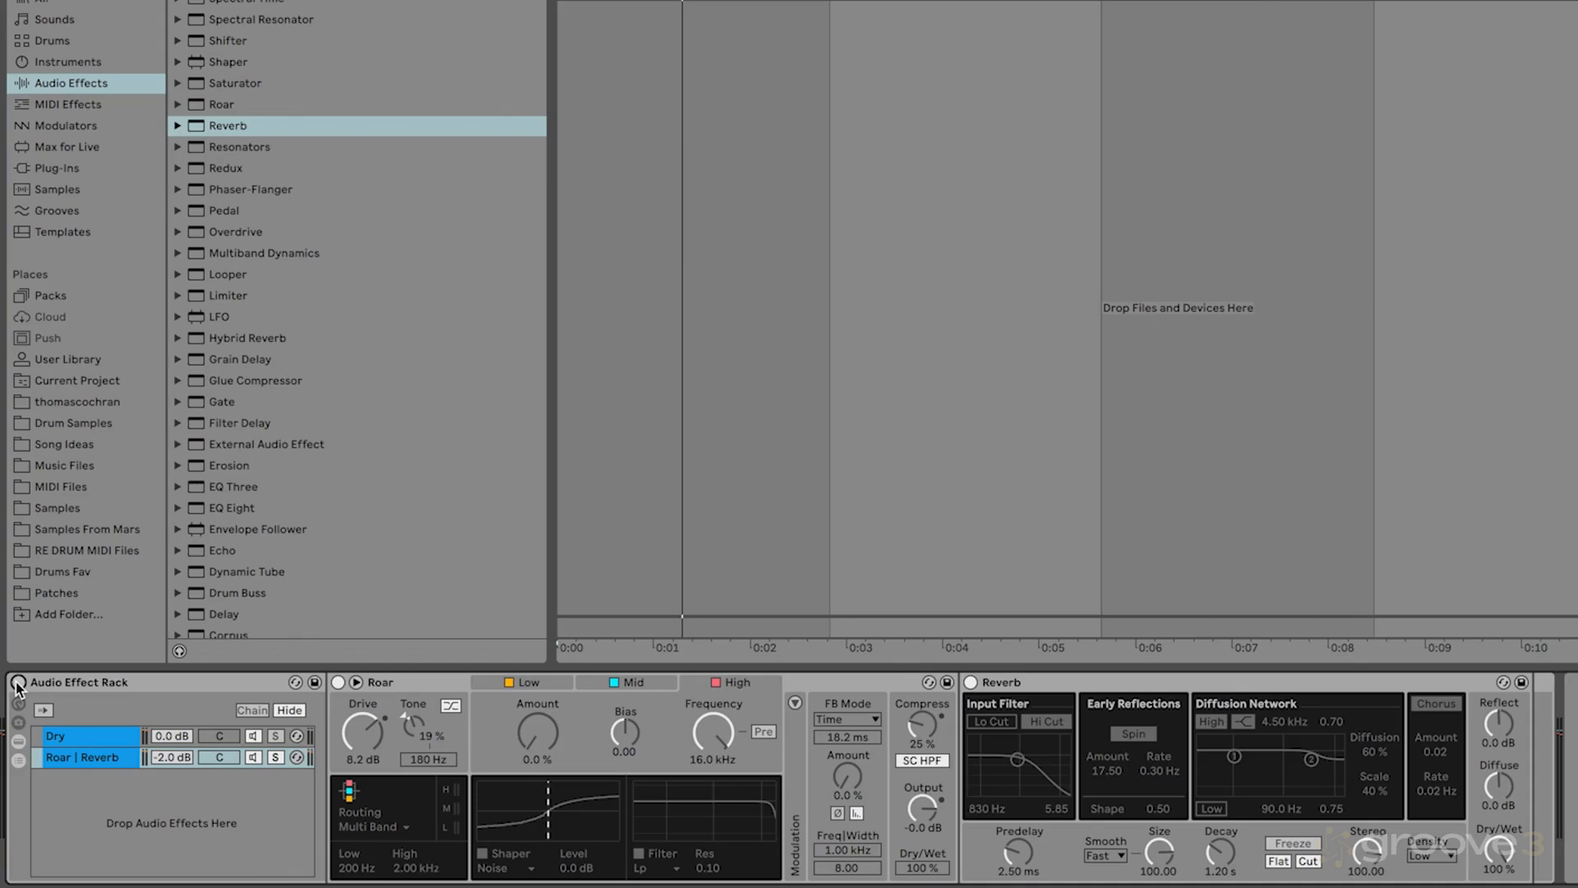
pyautogui.click(18, 682)
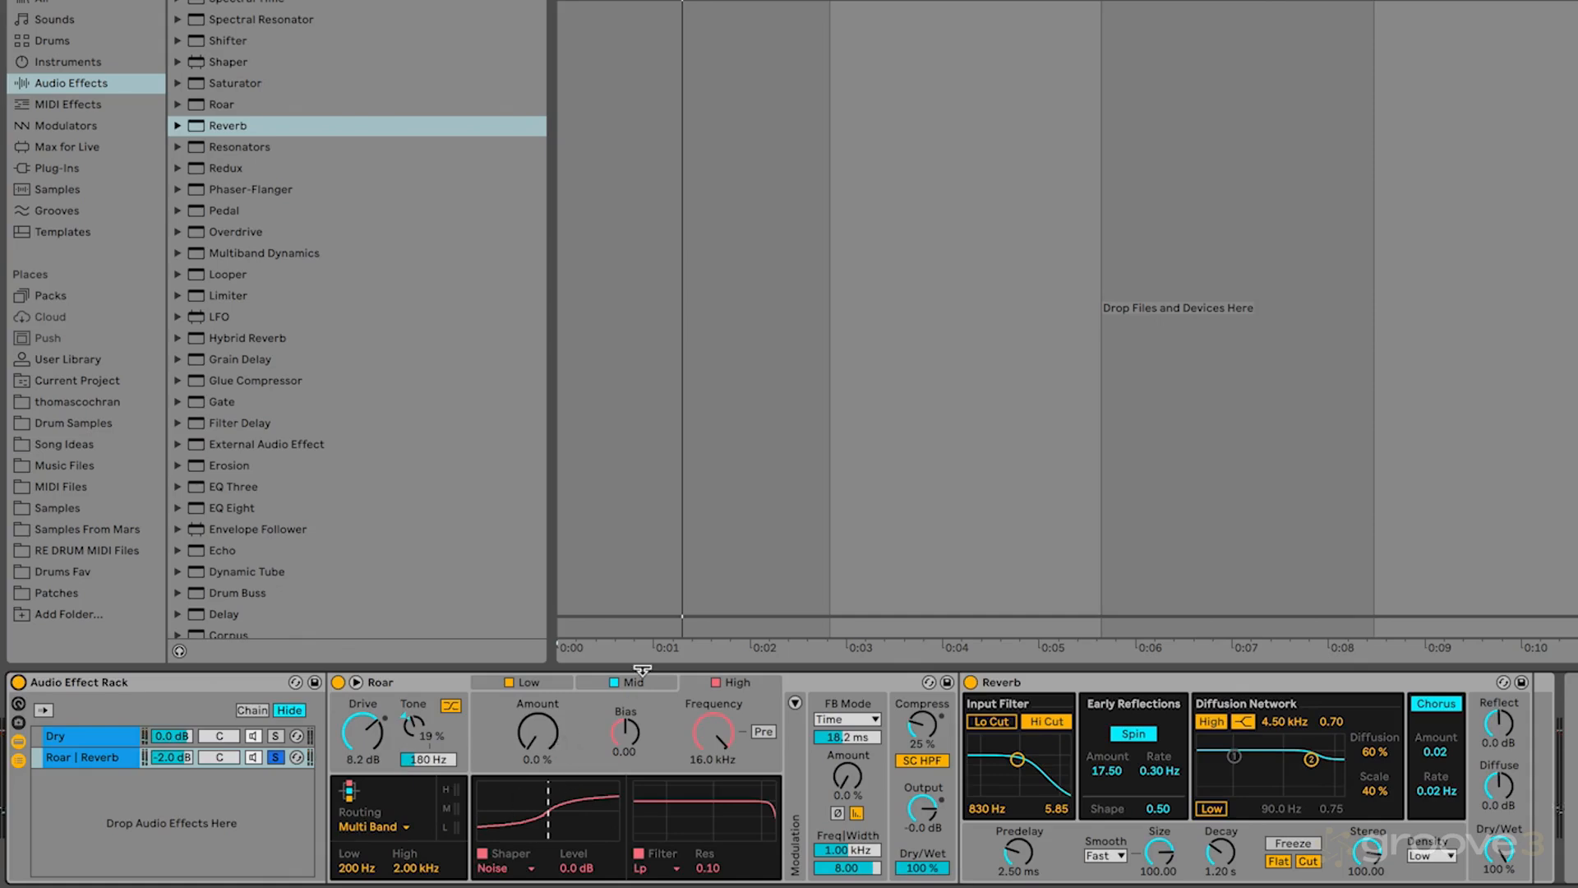
# Isolate Roar's High band and set its shaper Amount to 100% and Bias to -0.41 during playback.
pyautogui.click(614, 682)
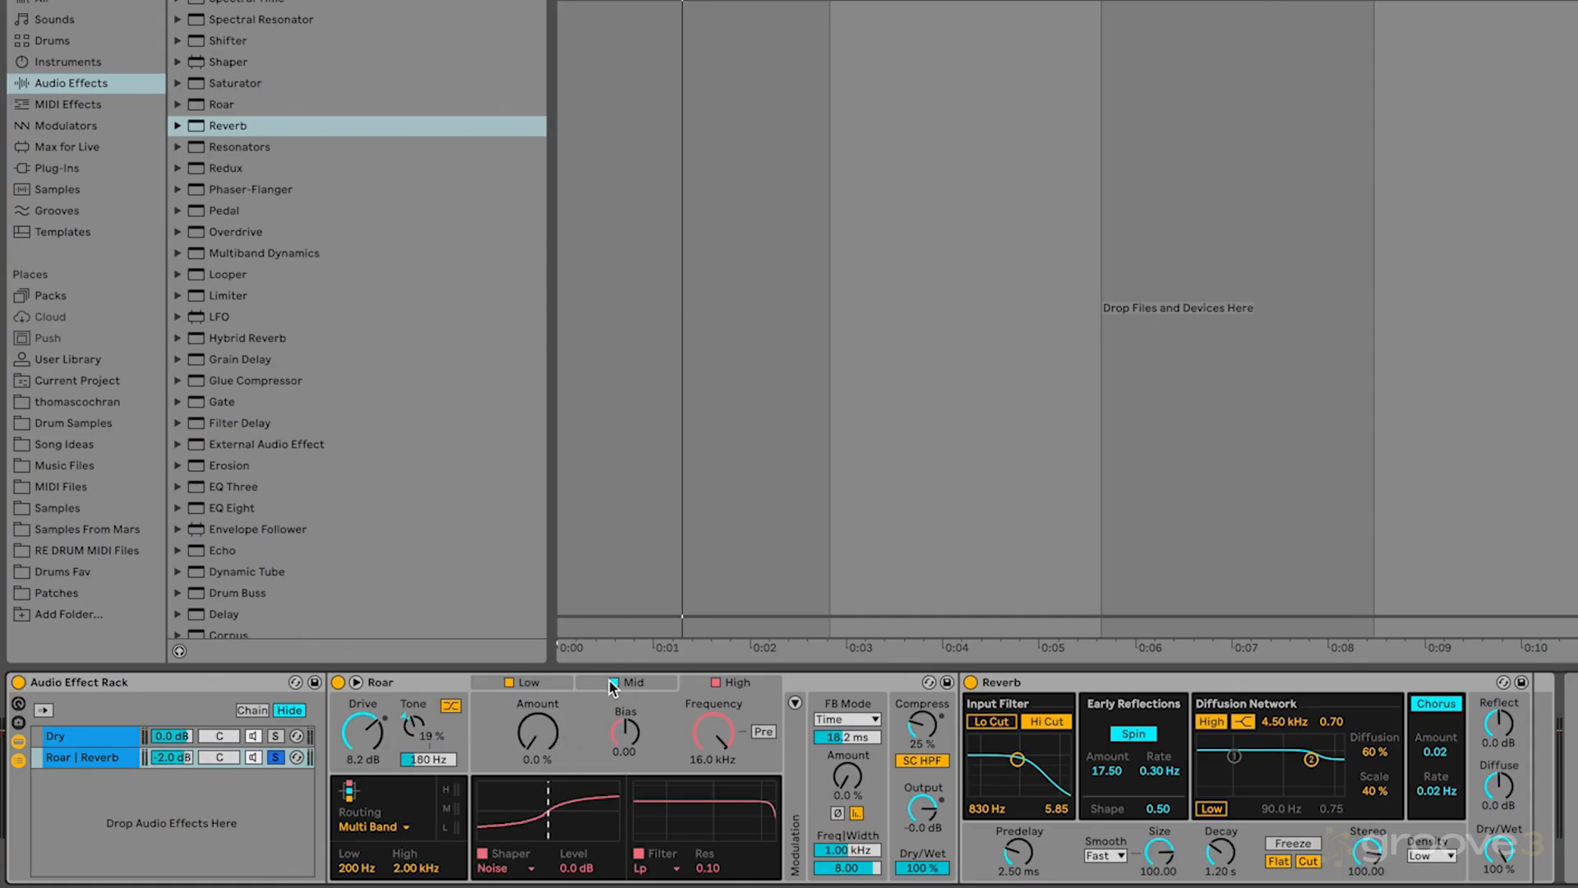
pyautogui.click(508, 683)
pyautogui.press('space')
pyautogui.moveTo(538, 732); pyautogui.dragTo(537, 665)
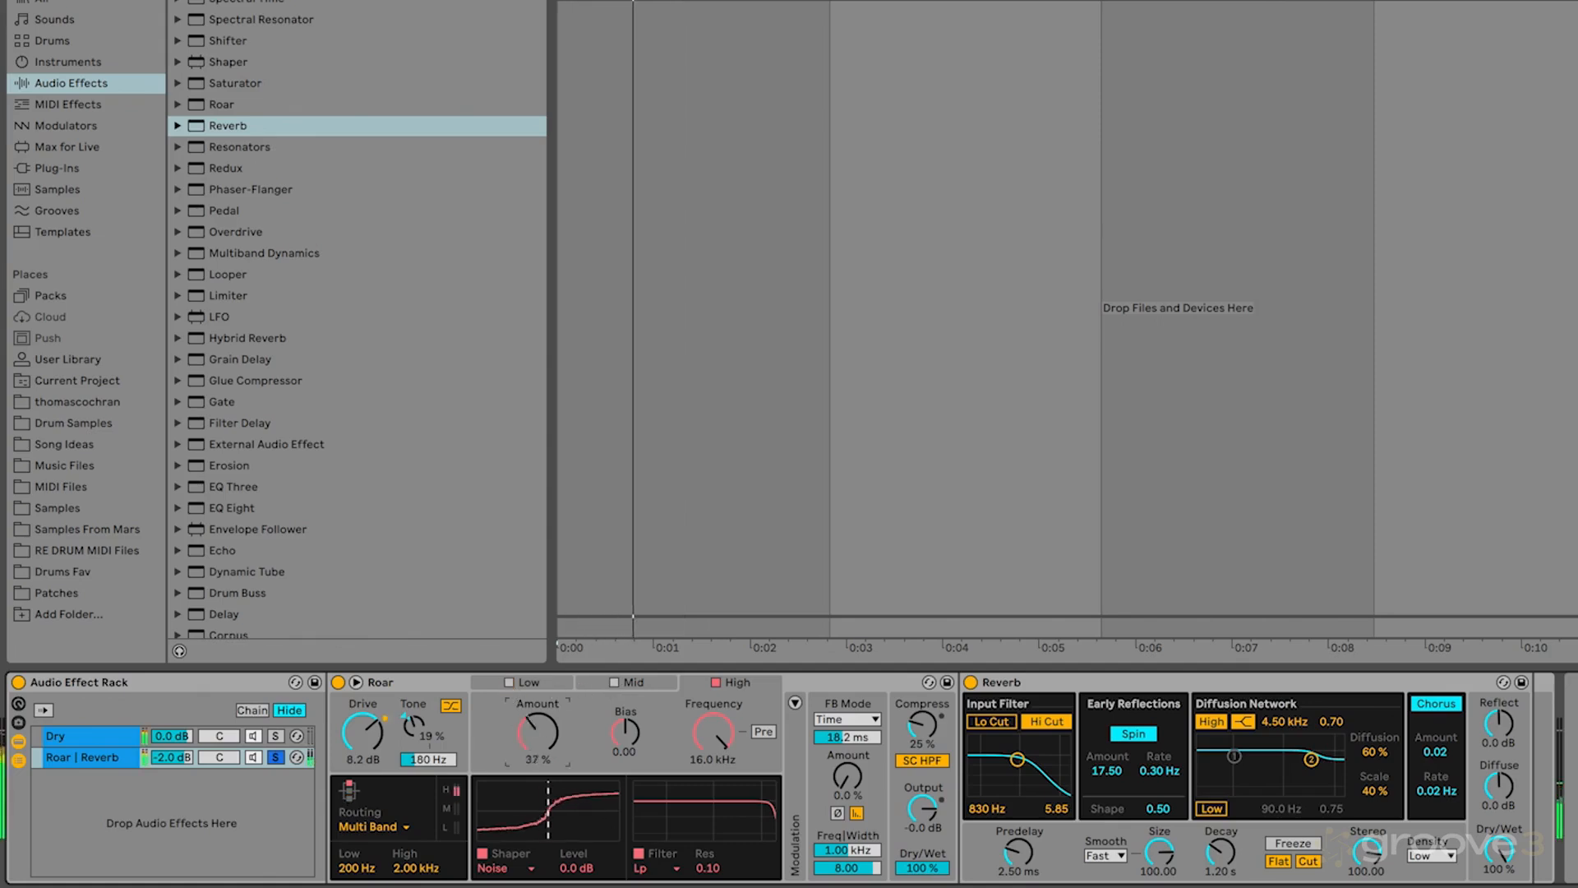
pyautogui.moveTo(538, 731); pyautogui.dragTo(534, 718)
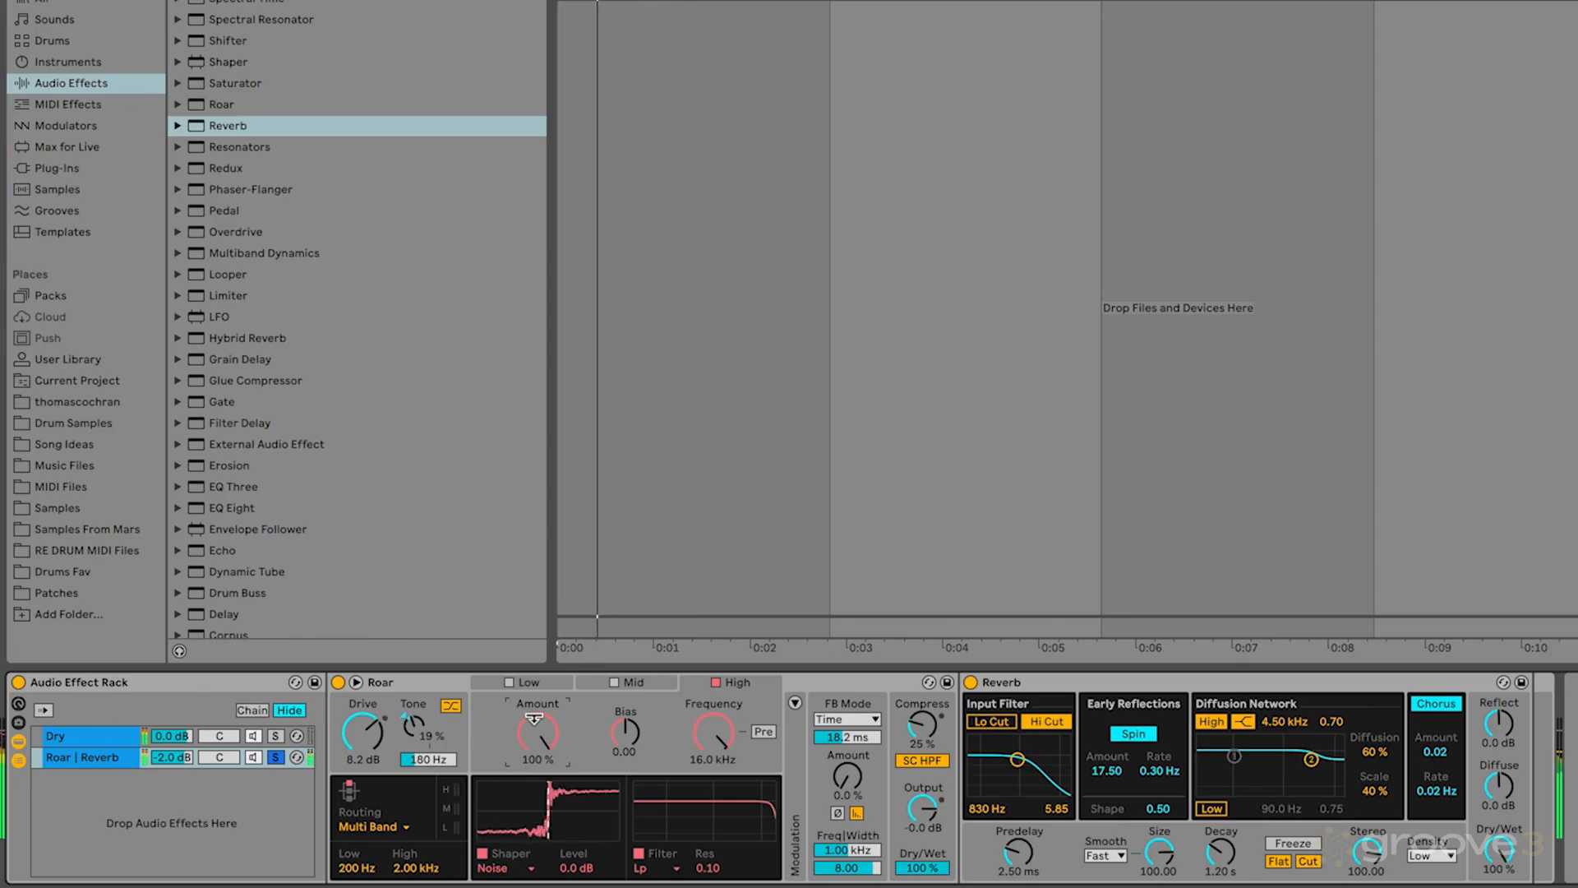
pyautogui.moveTo(627, 738); pyautogui.dragTo(626, 740)
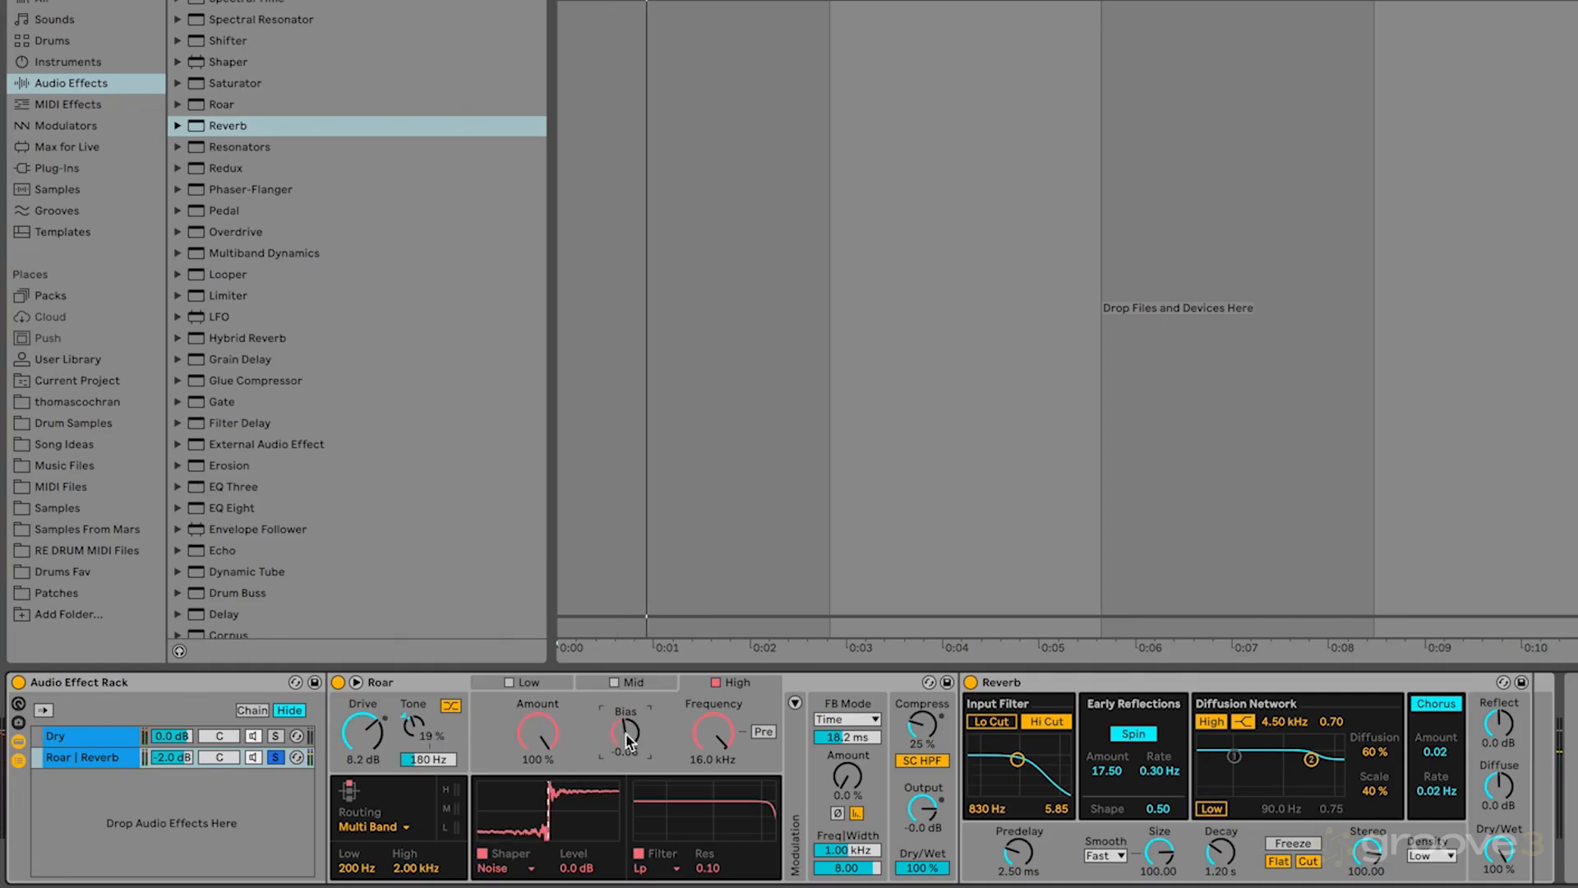
pyautogui.moveTo(626, 738); pyautogui.dragTo(626, 741)
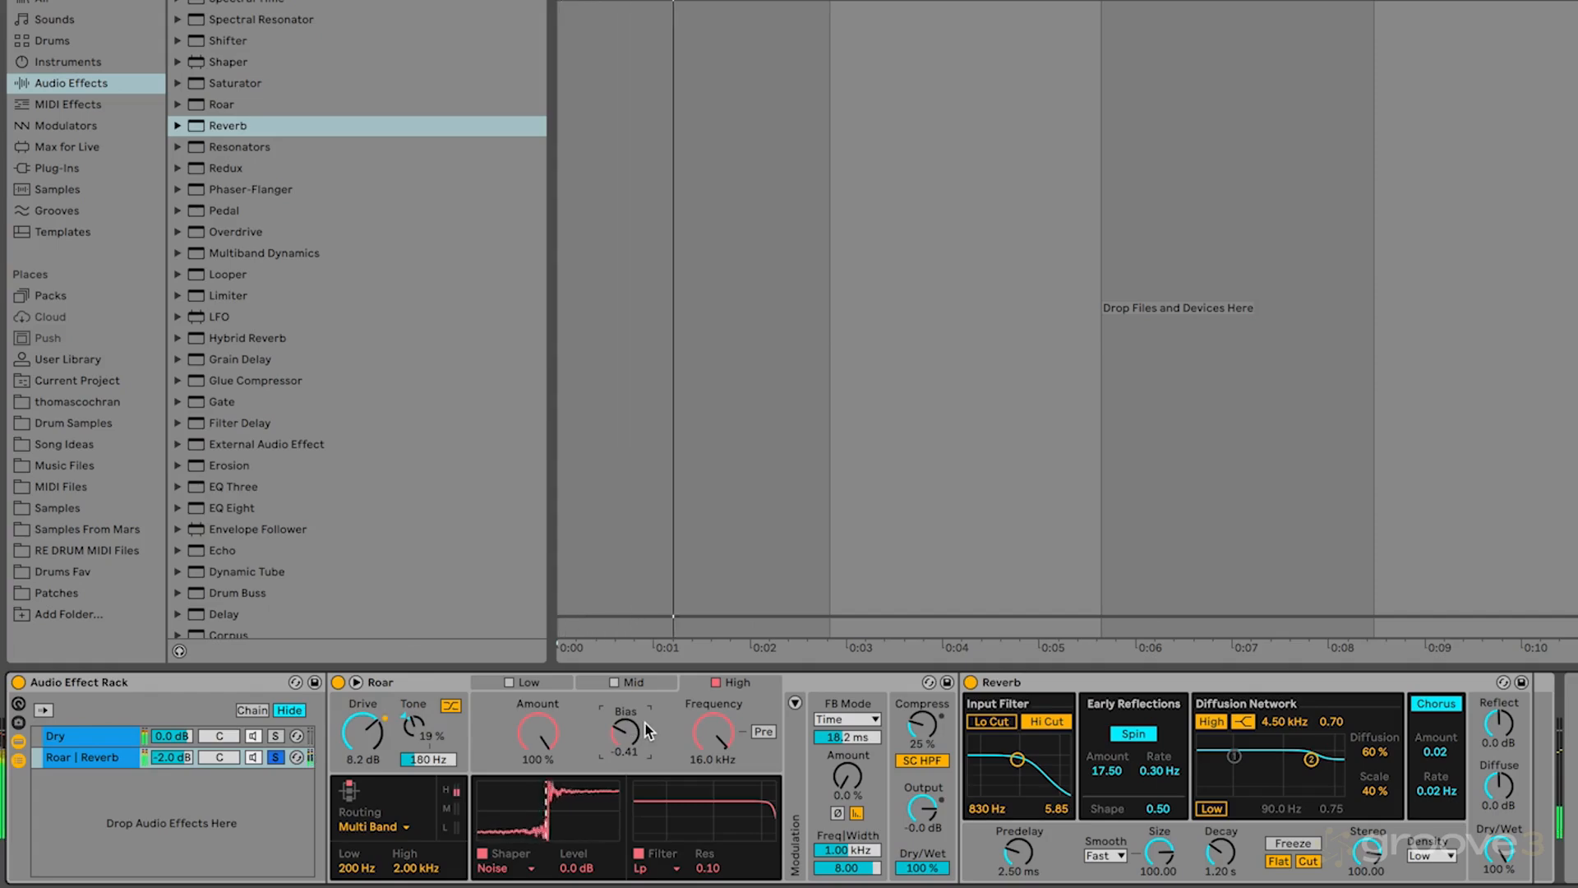
# Audition all three Roar bands together and compare them with the High band alone.
pyautogui.click(614, 681)
pyautogui.click(507, 683)
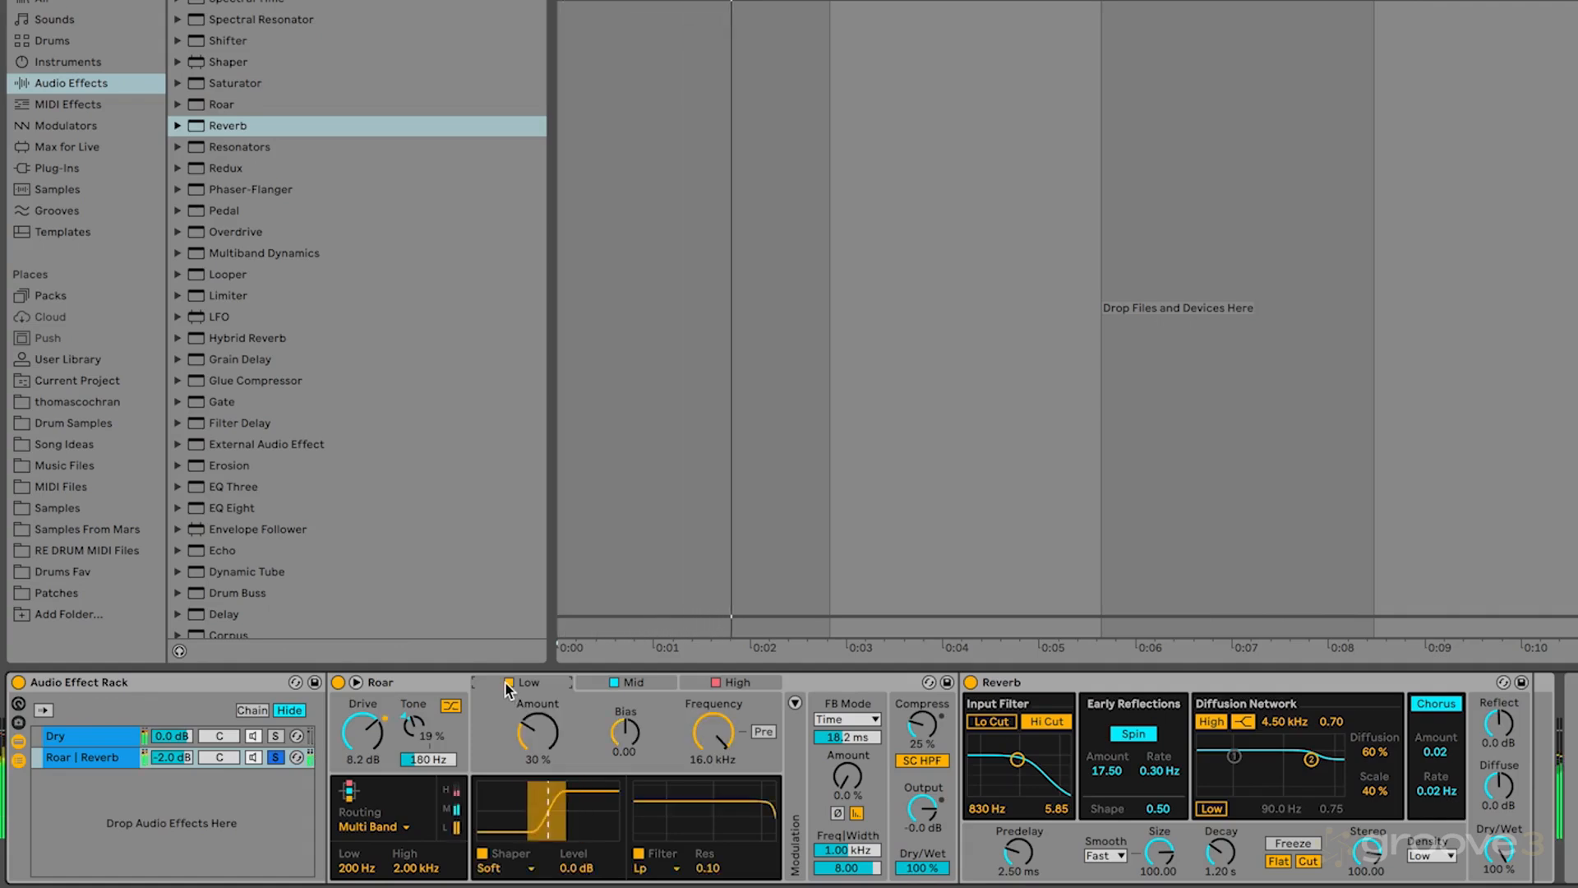
pyautogui.click(764, 684)
pyautogui.press('space')
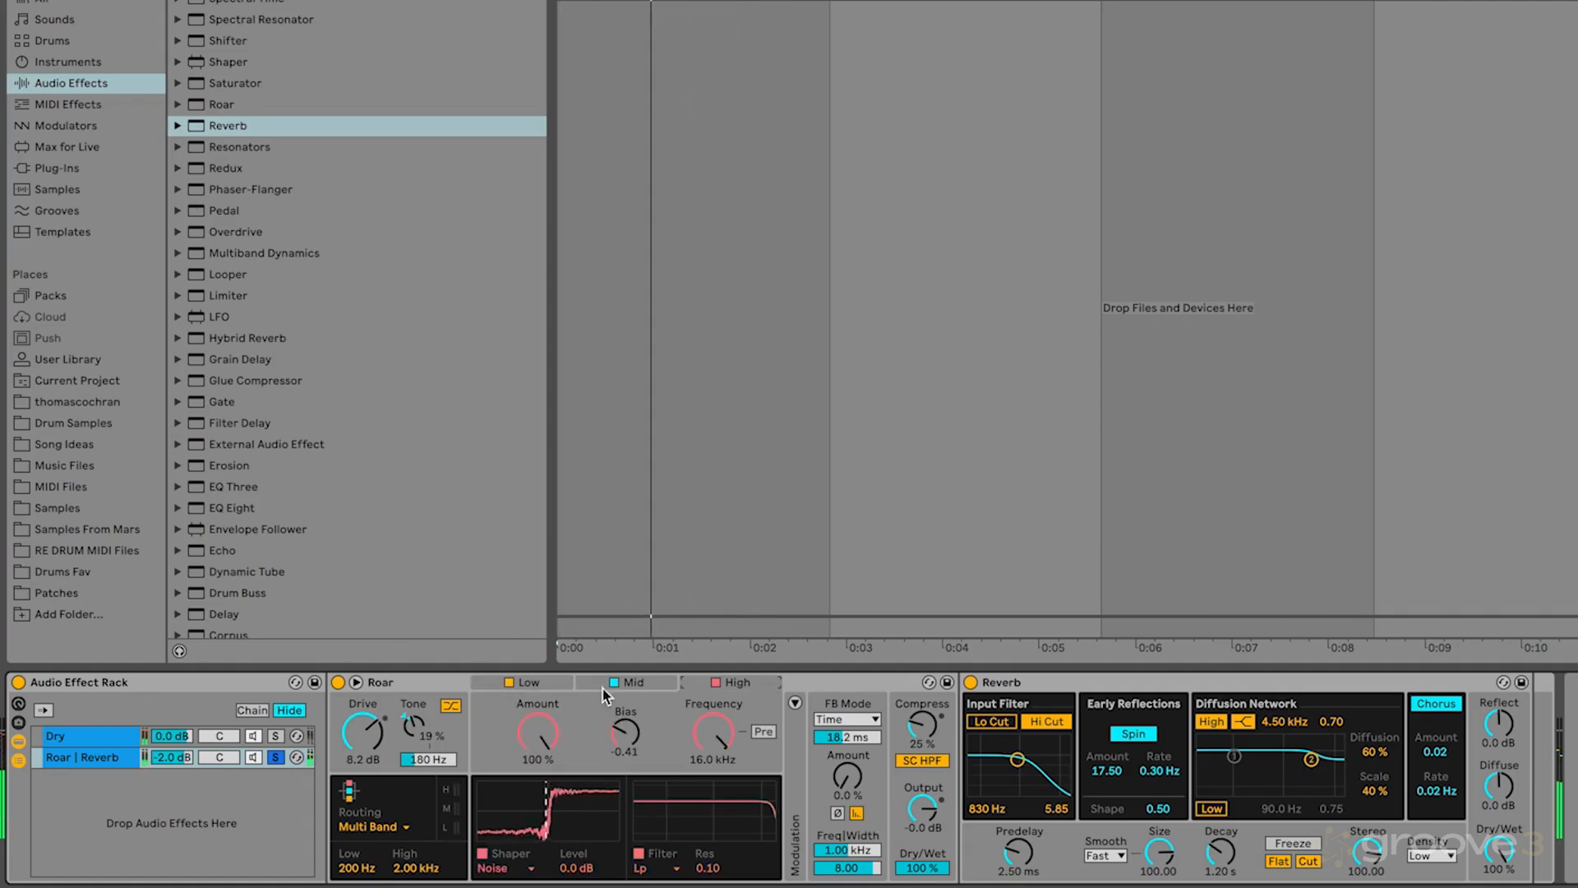
pyautogui.click(616, 679)
pyautogui.click(509, 682)
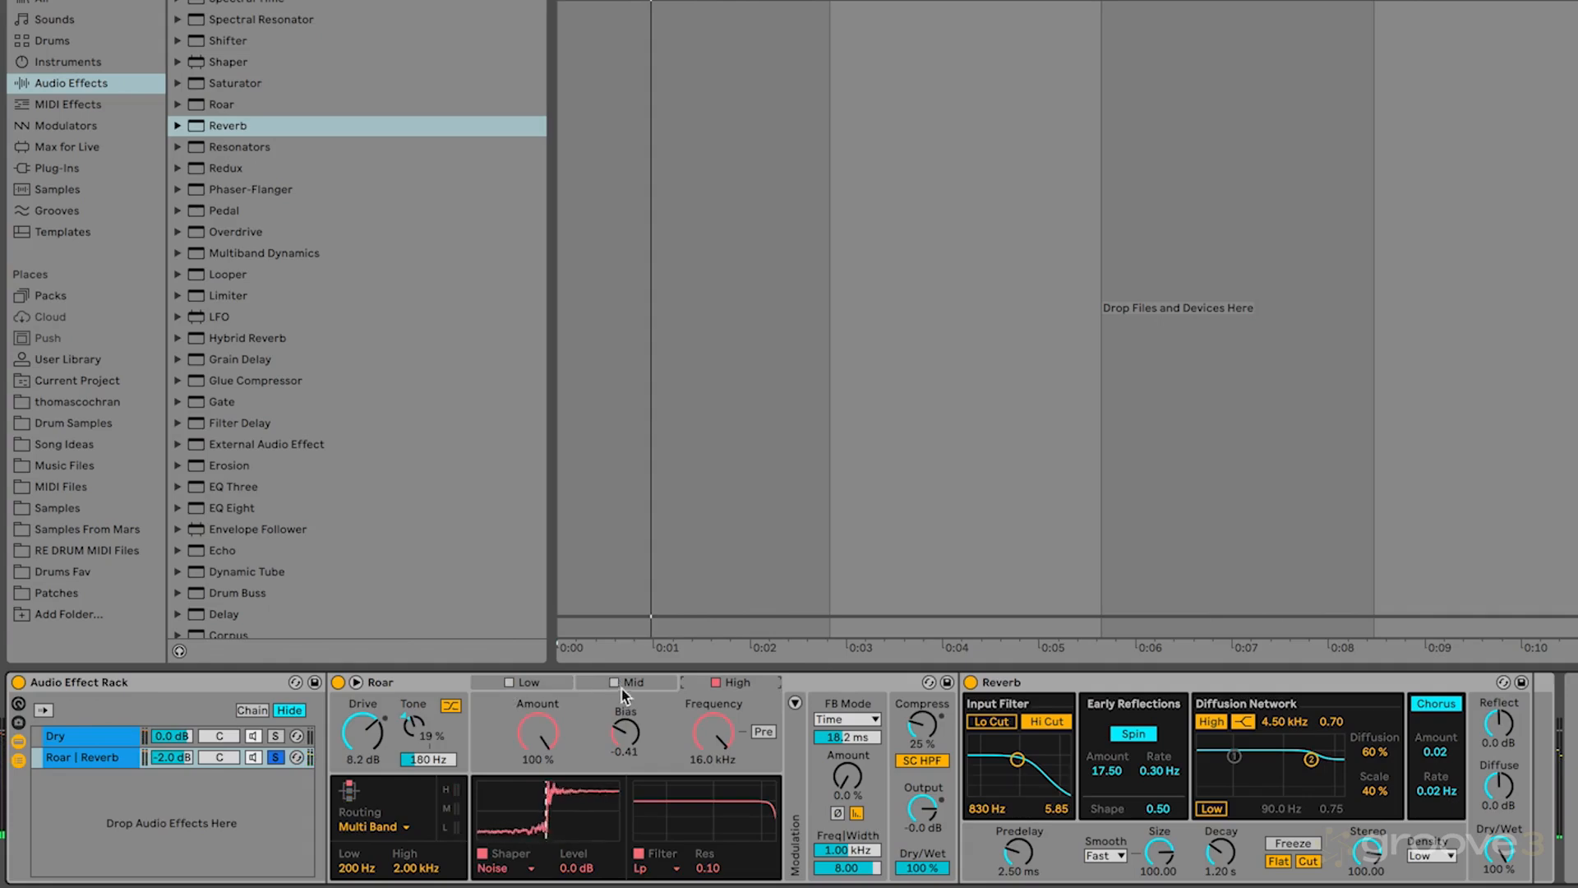
pyautogui.press('space')
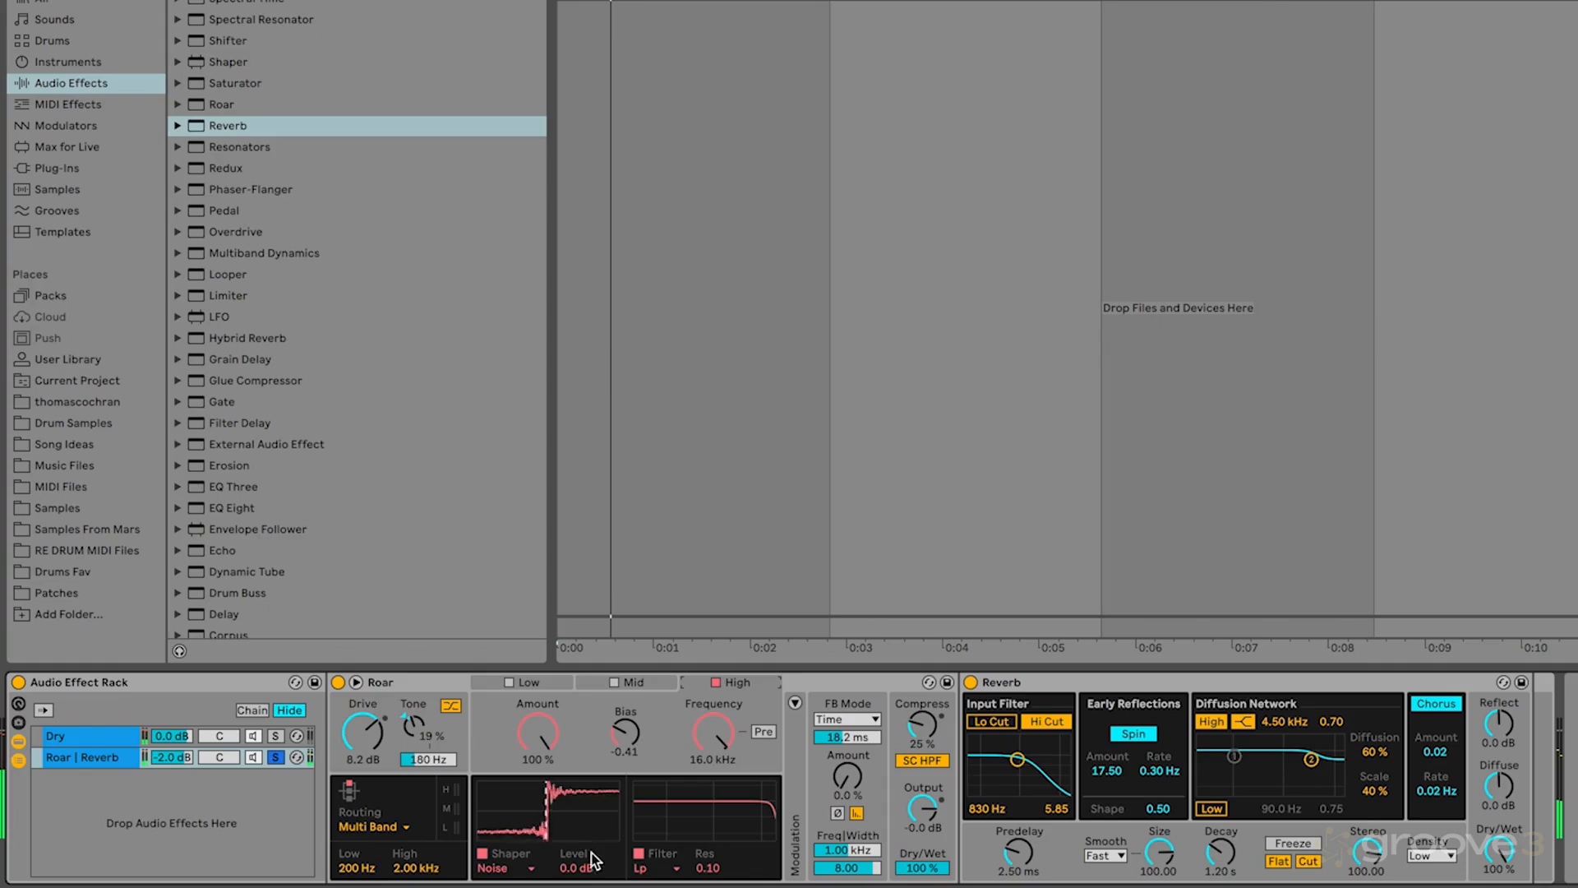
# Set the High band's shaper Level to 7.1 dB and lower its filter Frequency to 746 Hz.
pyautogui.moveTo(575, 868)
pyautogui.mouseDown()
pyautogui.moveTo(575, 822)
pyautogui.moveTo(567, 878)
pyautogui.mouseUp()
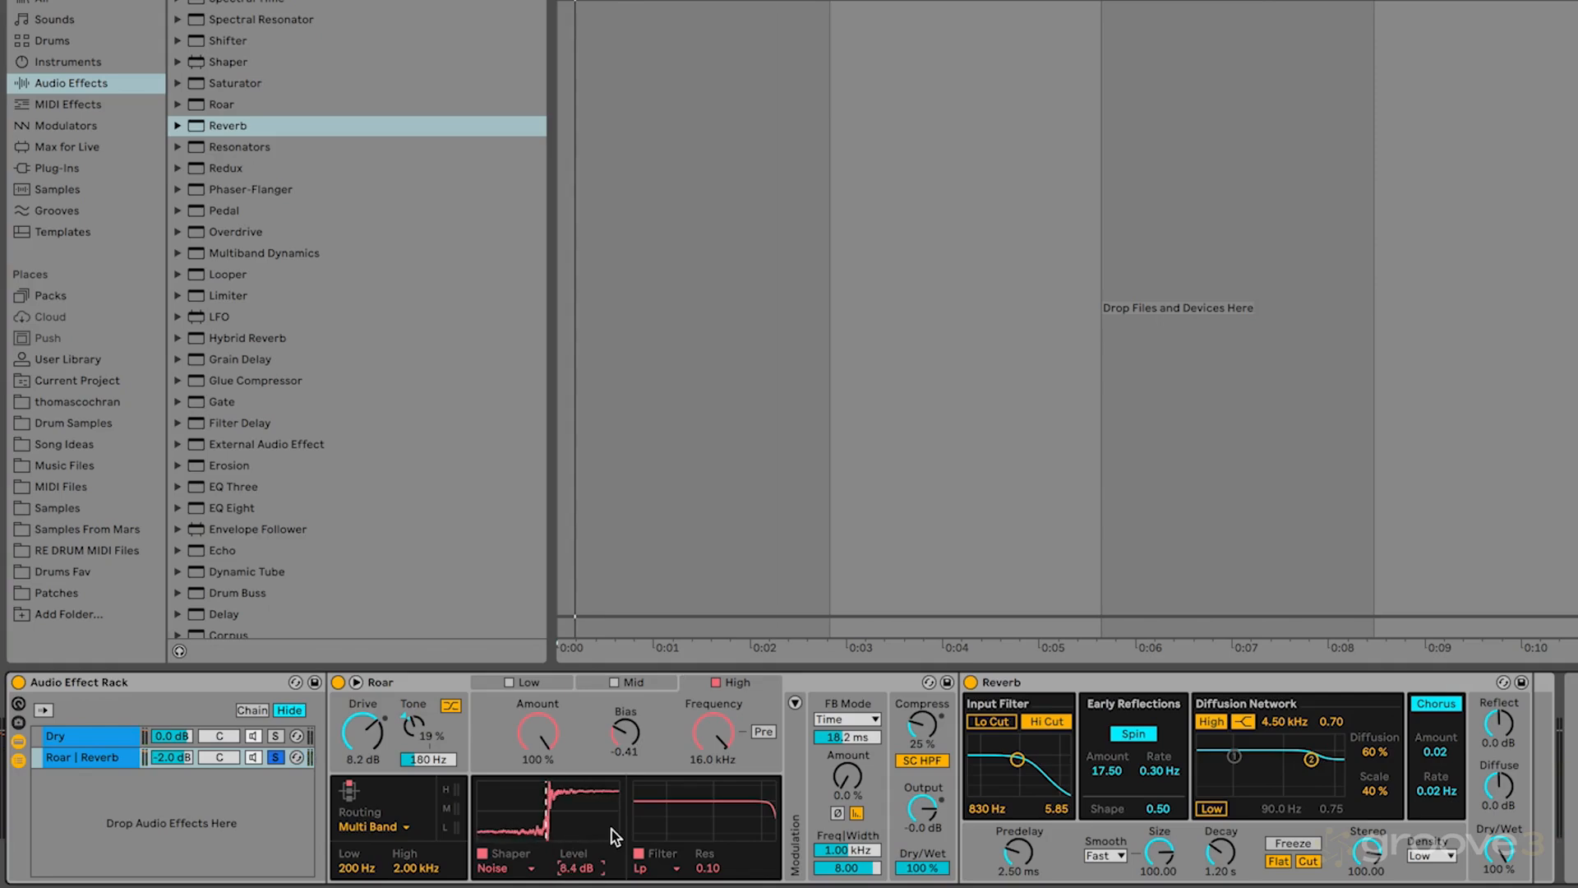
pyautogui.press('Up')
pyautogui.press('space')
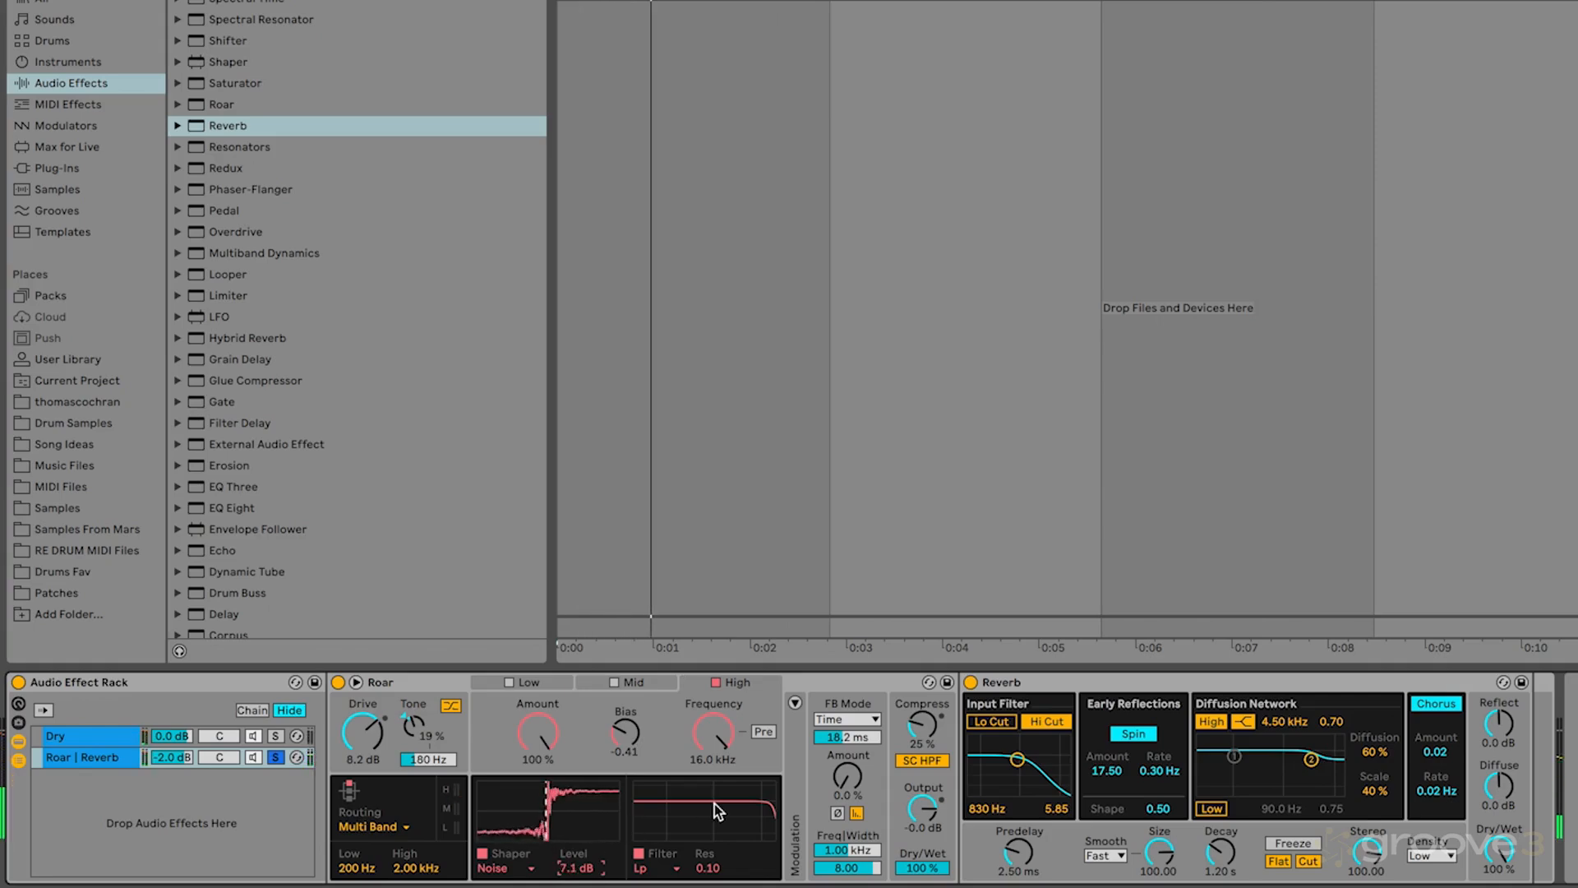
pyautogui.click(711, 750)
pyautogui.moveTo(712, 749); pyautogui.dragTo(712, 791)
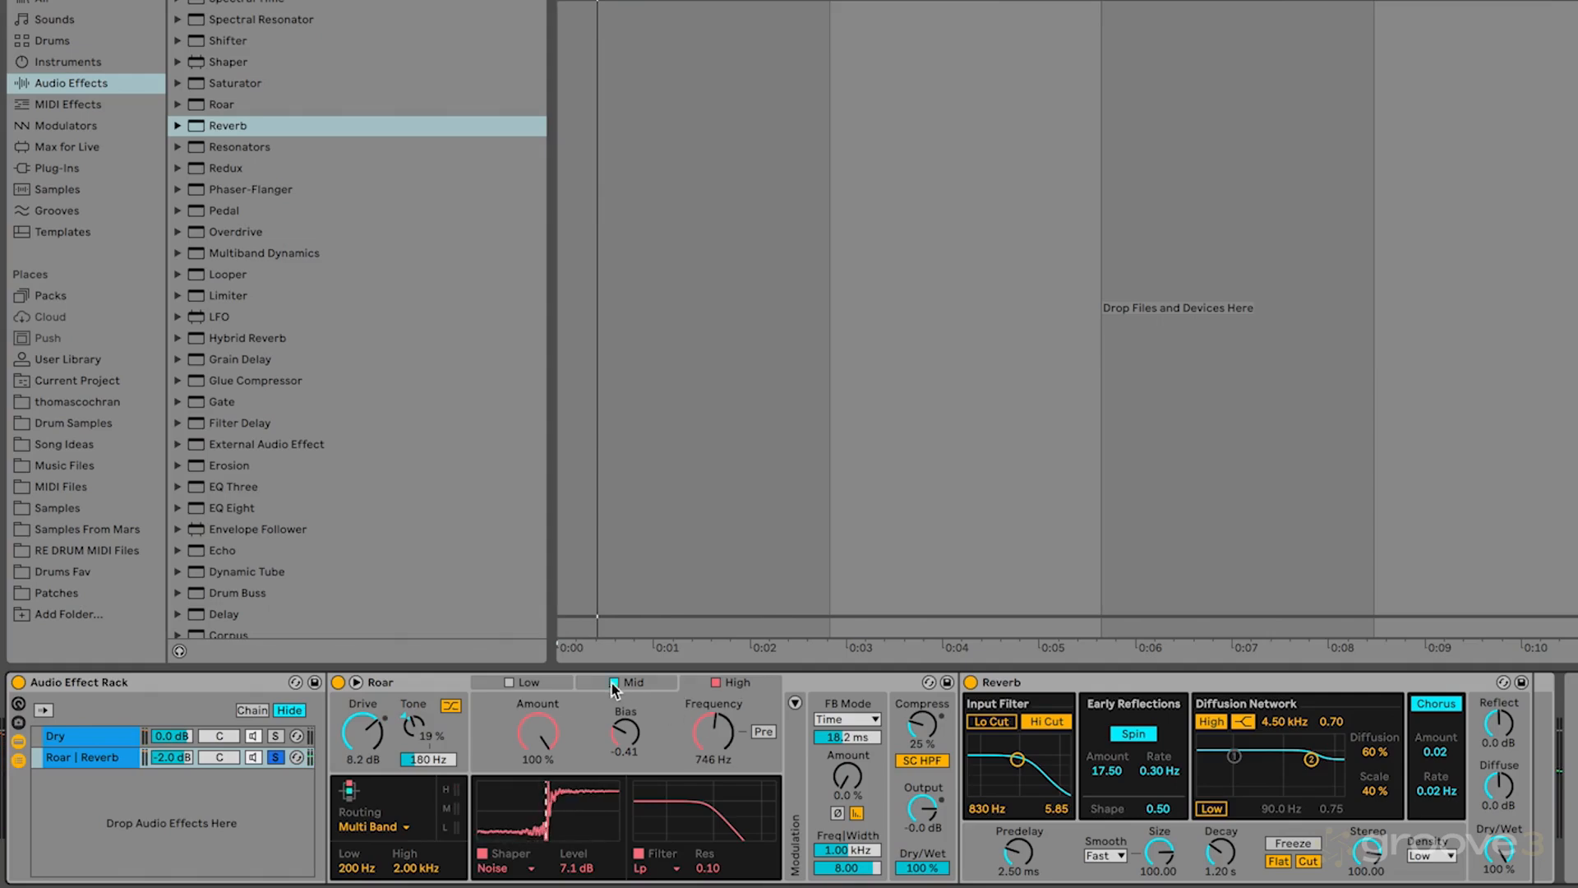
# Re-enable Roar's Low band and set LFO 1 in its modulation section to a rising ramp wave synced at 1/4.
pyautogui.press('super+z')
pyautogui.click(794, 703)
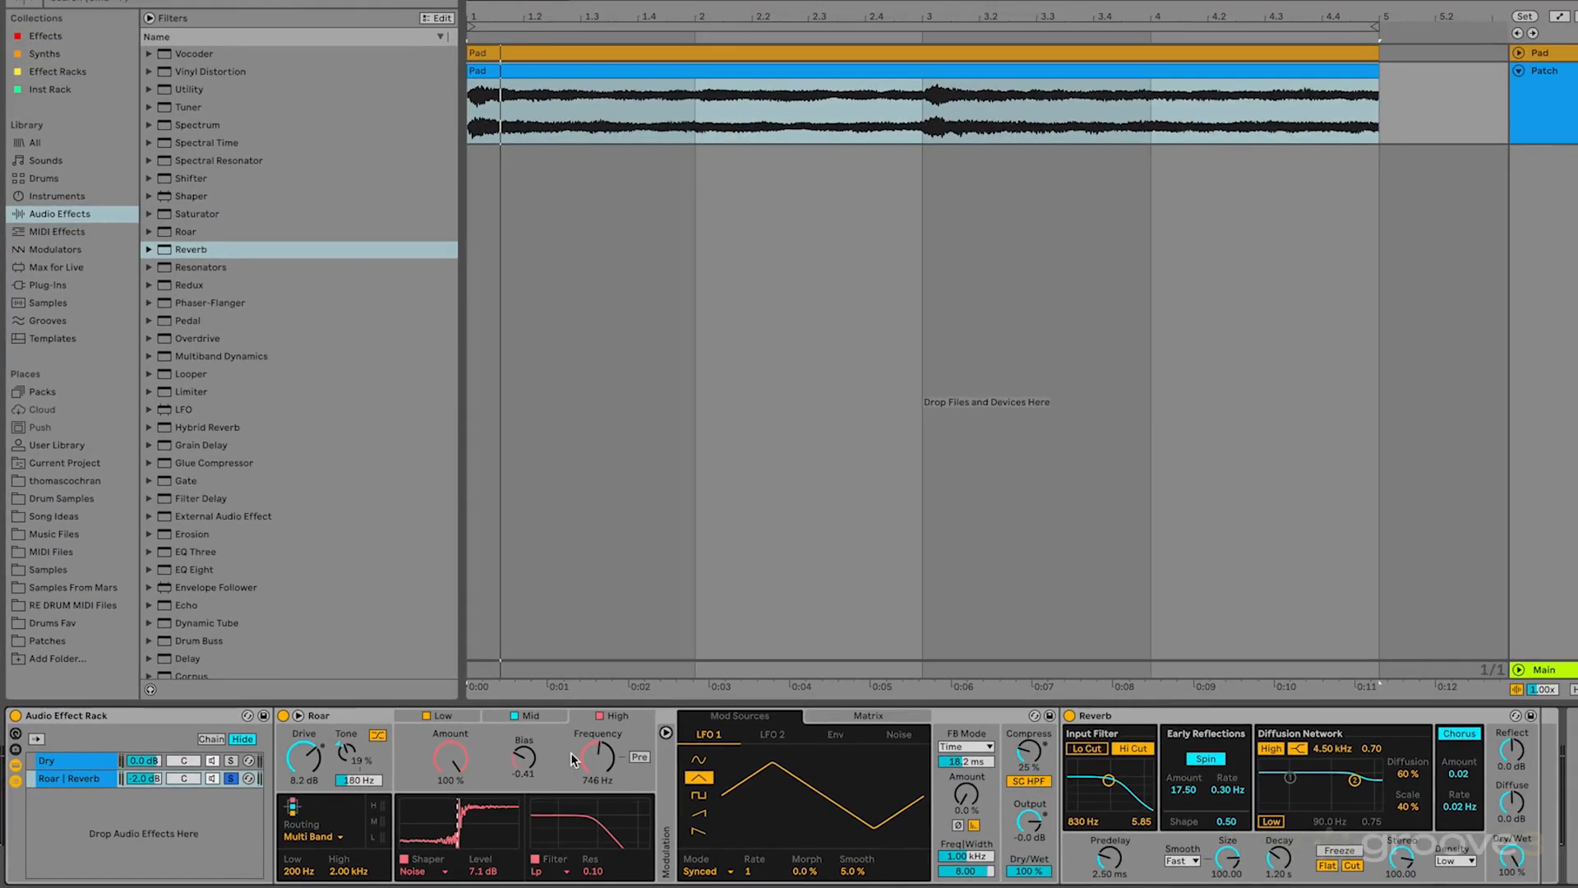
pyautogui.click(699, 816)
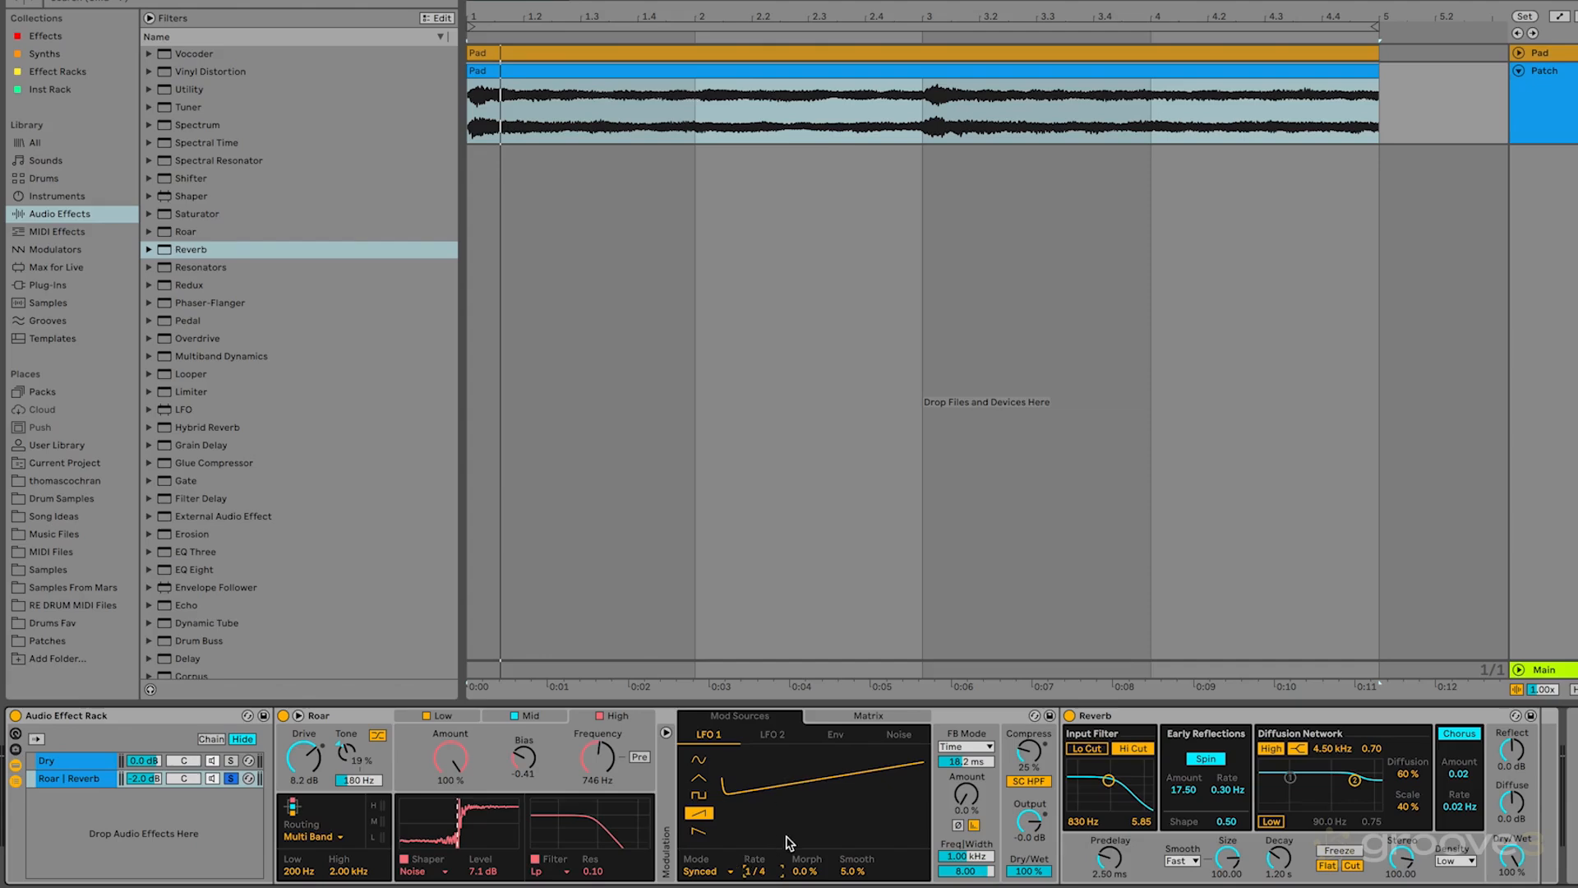
# Modulate the Low band's shaper Amount with LFO 1 at 100 in Roar's modulation matrix.
pyautogui.click(867, 717)
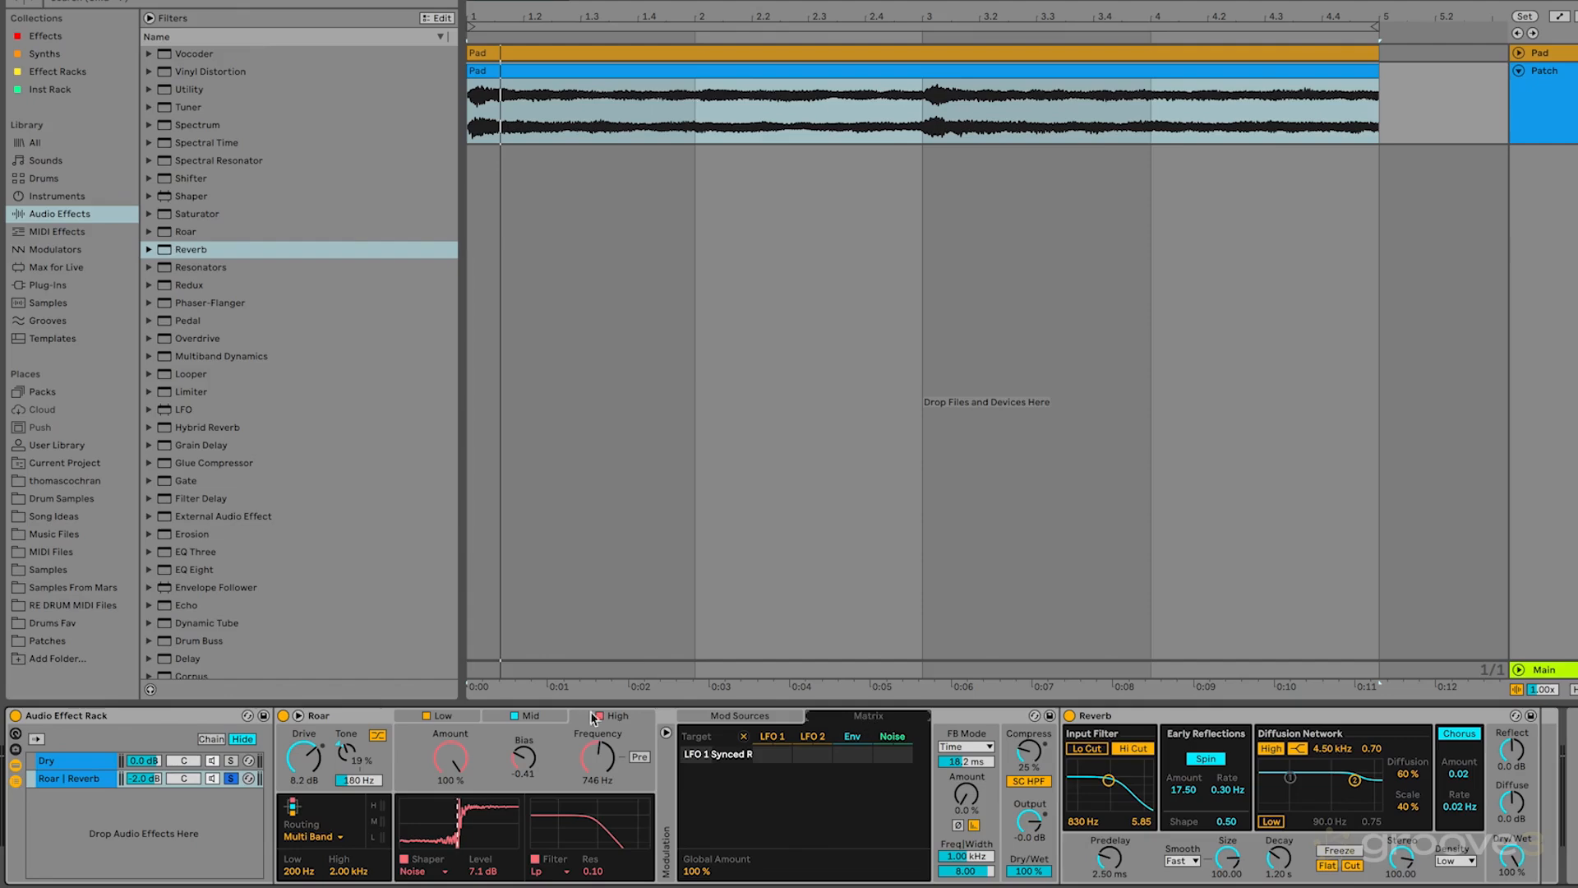
pyautogui.click(458, 716)
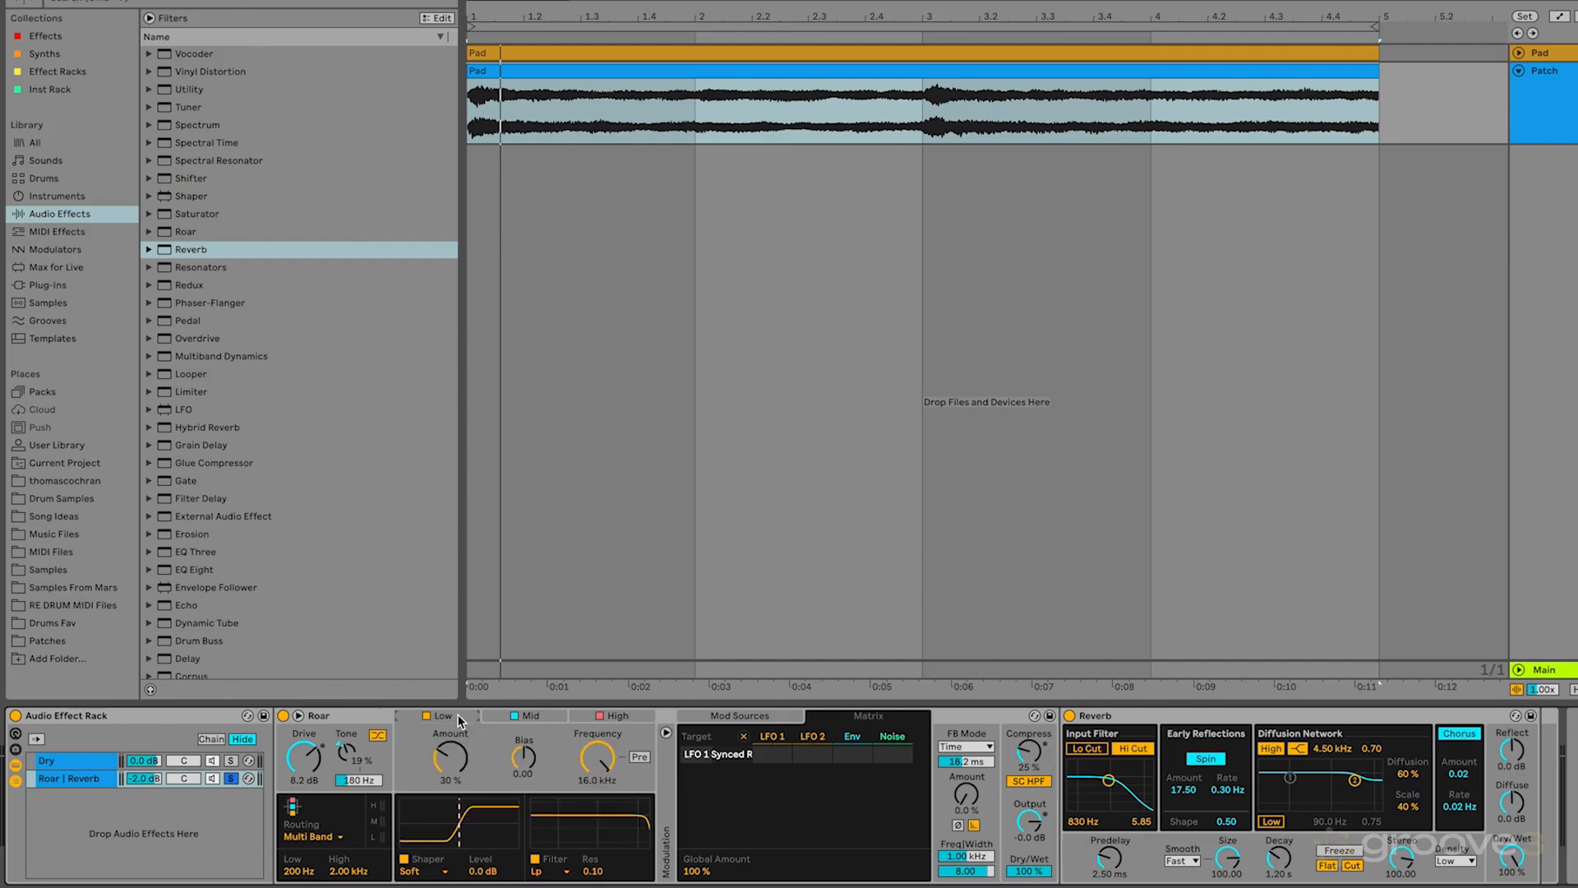
pyautogui.click(441, 770)
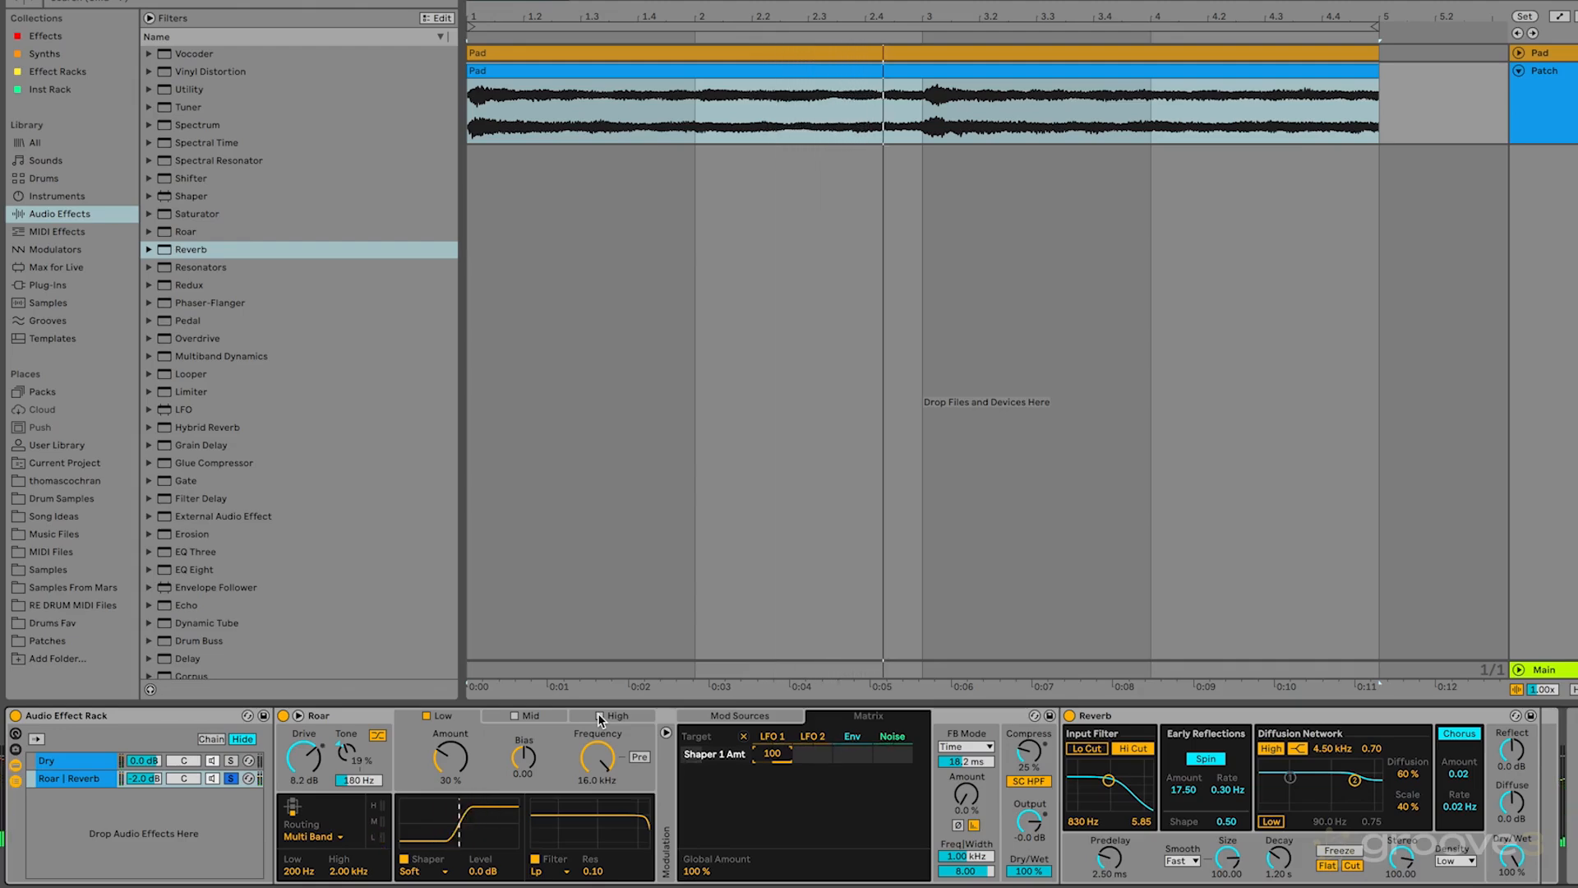
# Modulate the Mid band's filter Frequency with LFO 1 and set the modulation depth to 59 while listening.
pyautogui.click(541, 713)
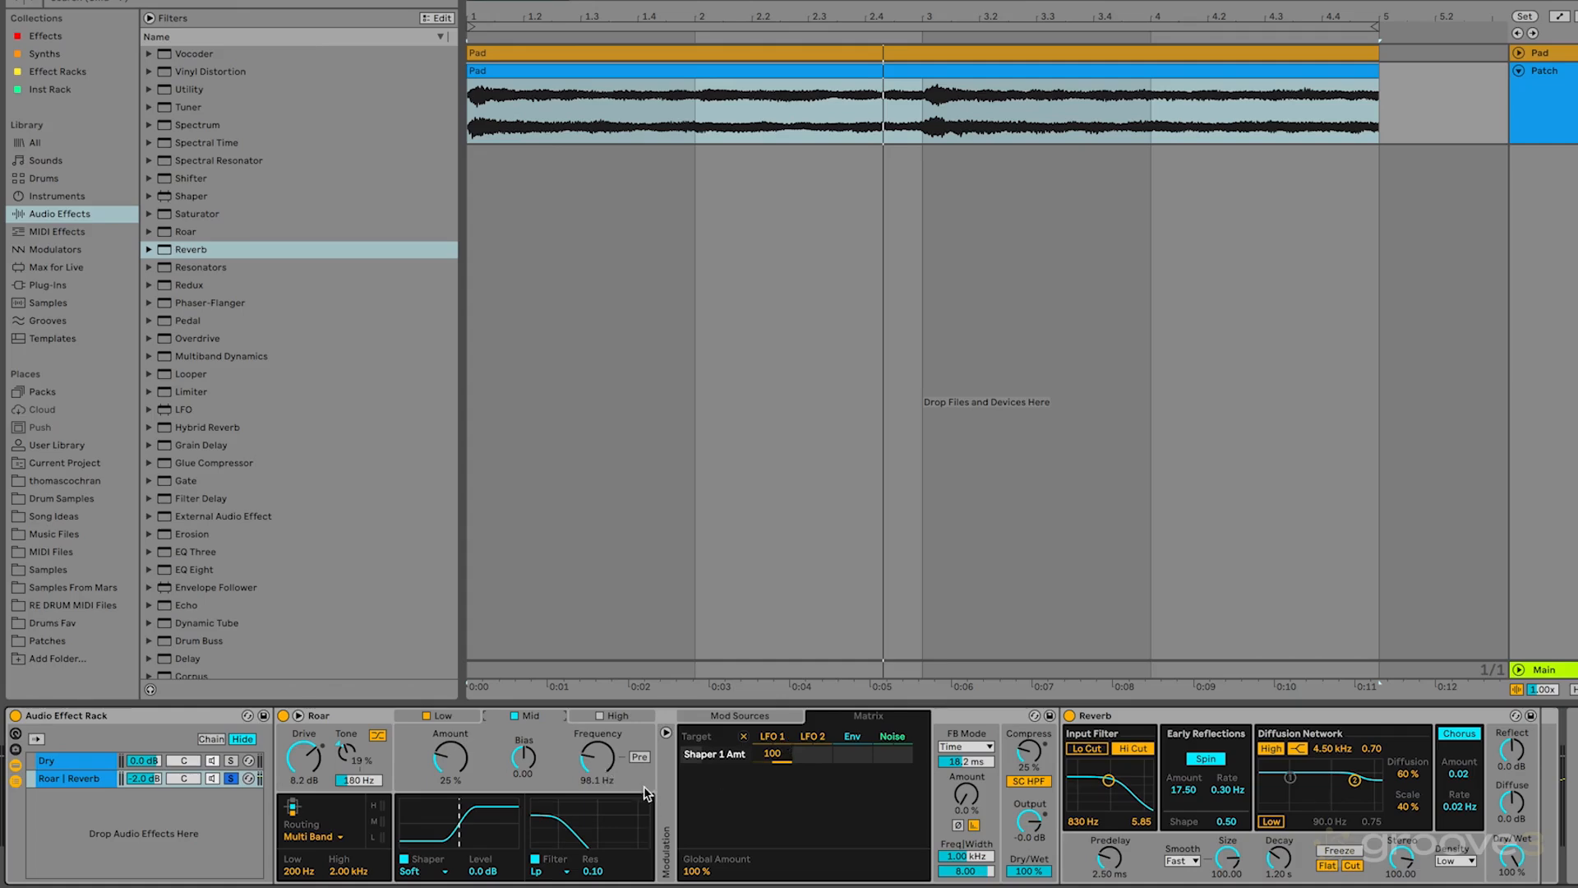
pyautogui.moveTo(592, 762); pyautogui.dragTo(592, 740)
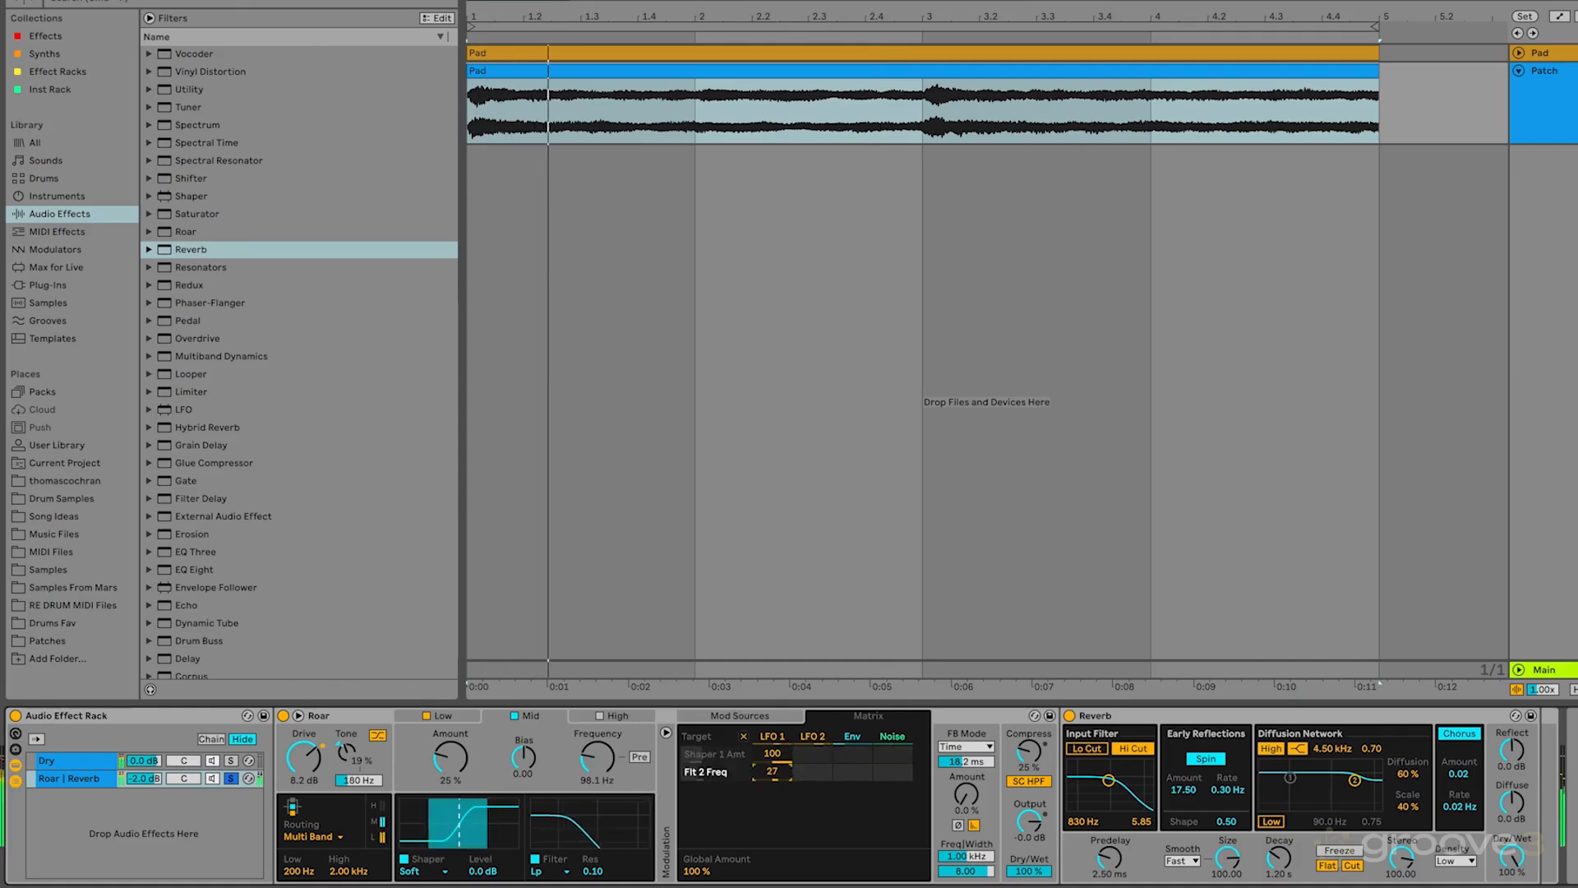
pyautogui.moveTo(773, 772); pyautogui.dragTo(825, 742)
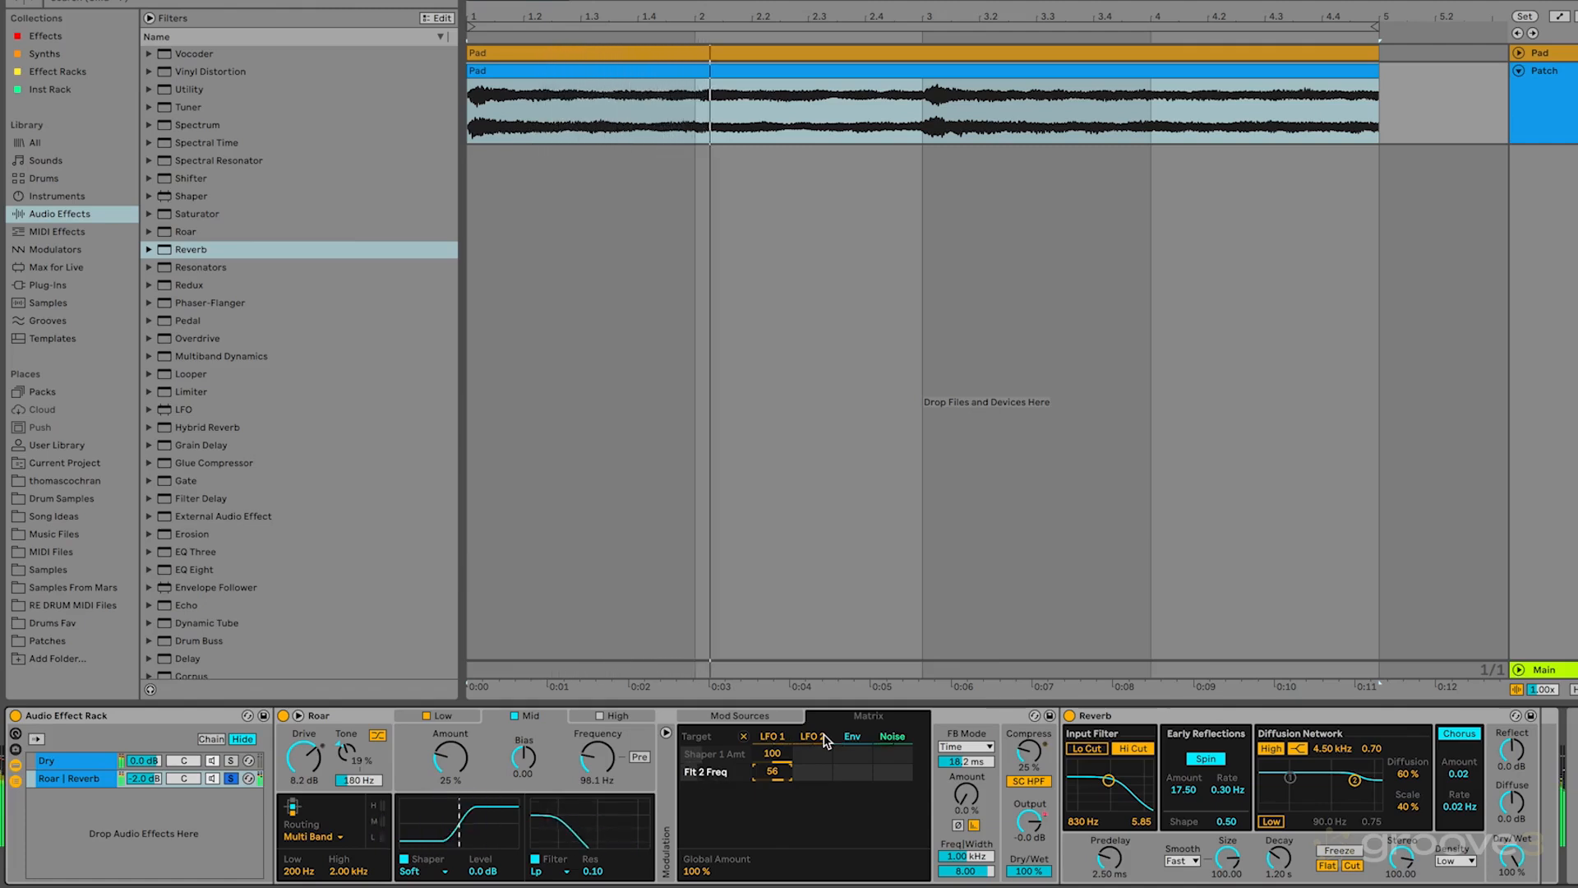
pyautogui.moveTo(773, 772); pyautogui.dragTo(772, 768)
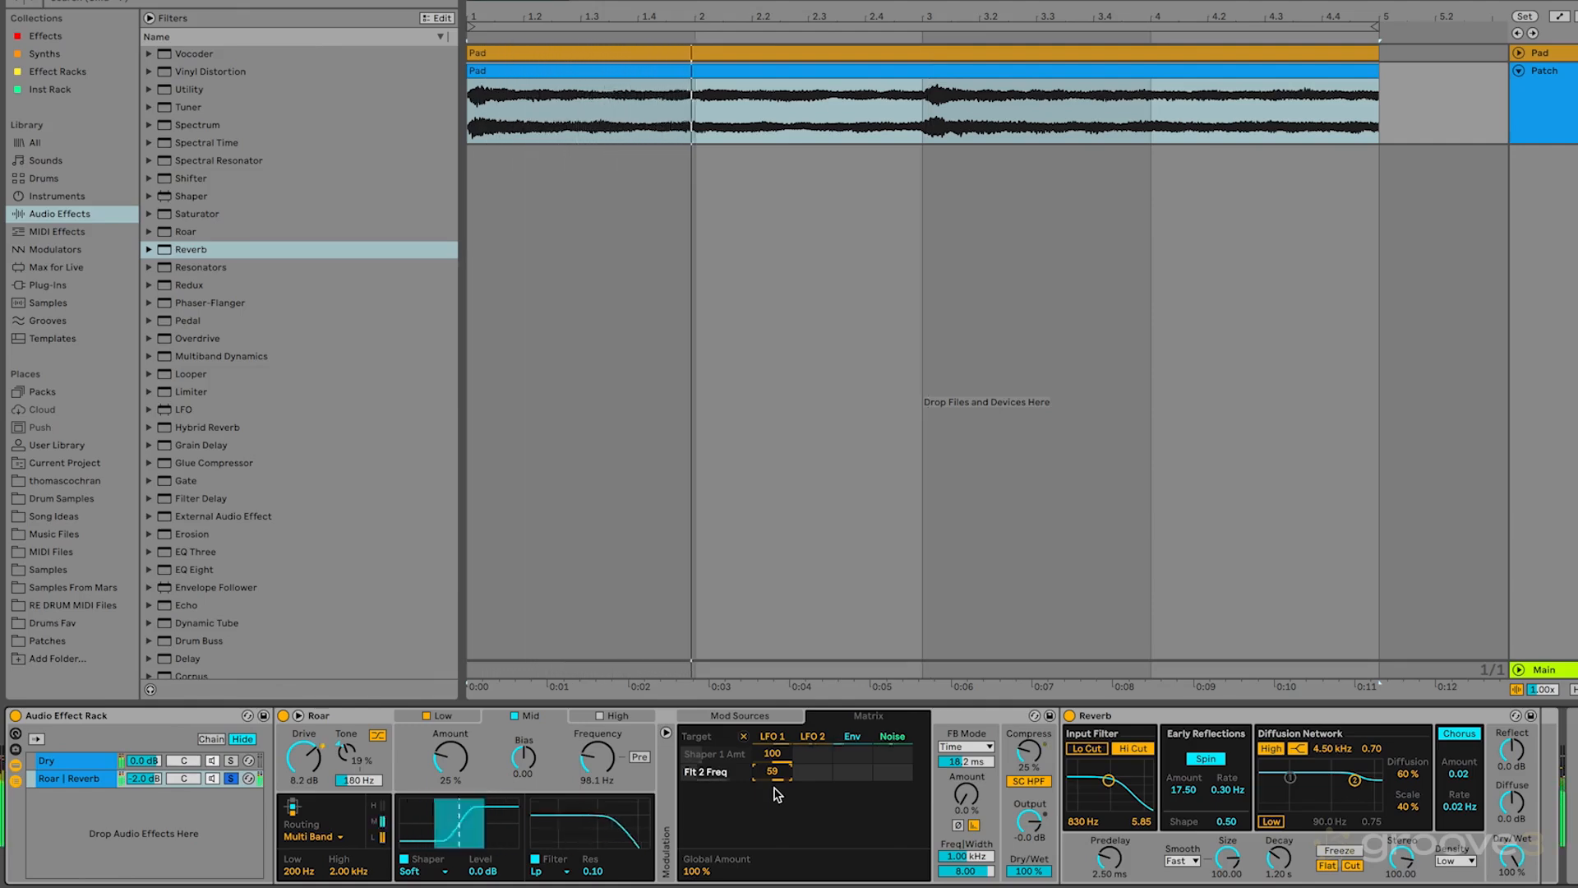
# Modulate the High band's filter Frequency with LFO 1 and fine-tune the depth to 4.7 during playback.
pyautogui.click(600, 723)
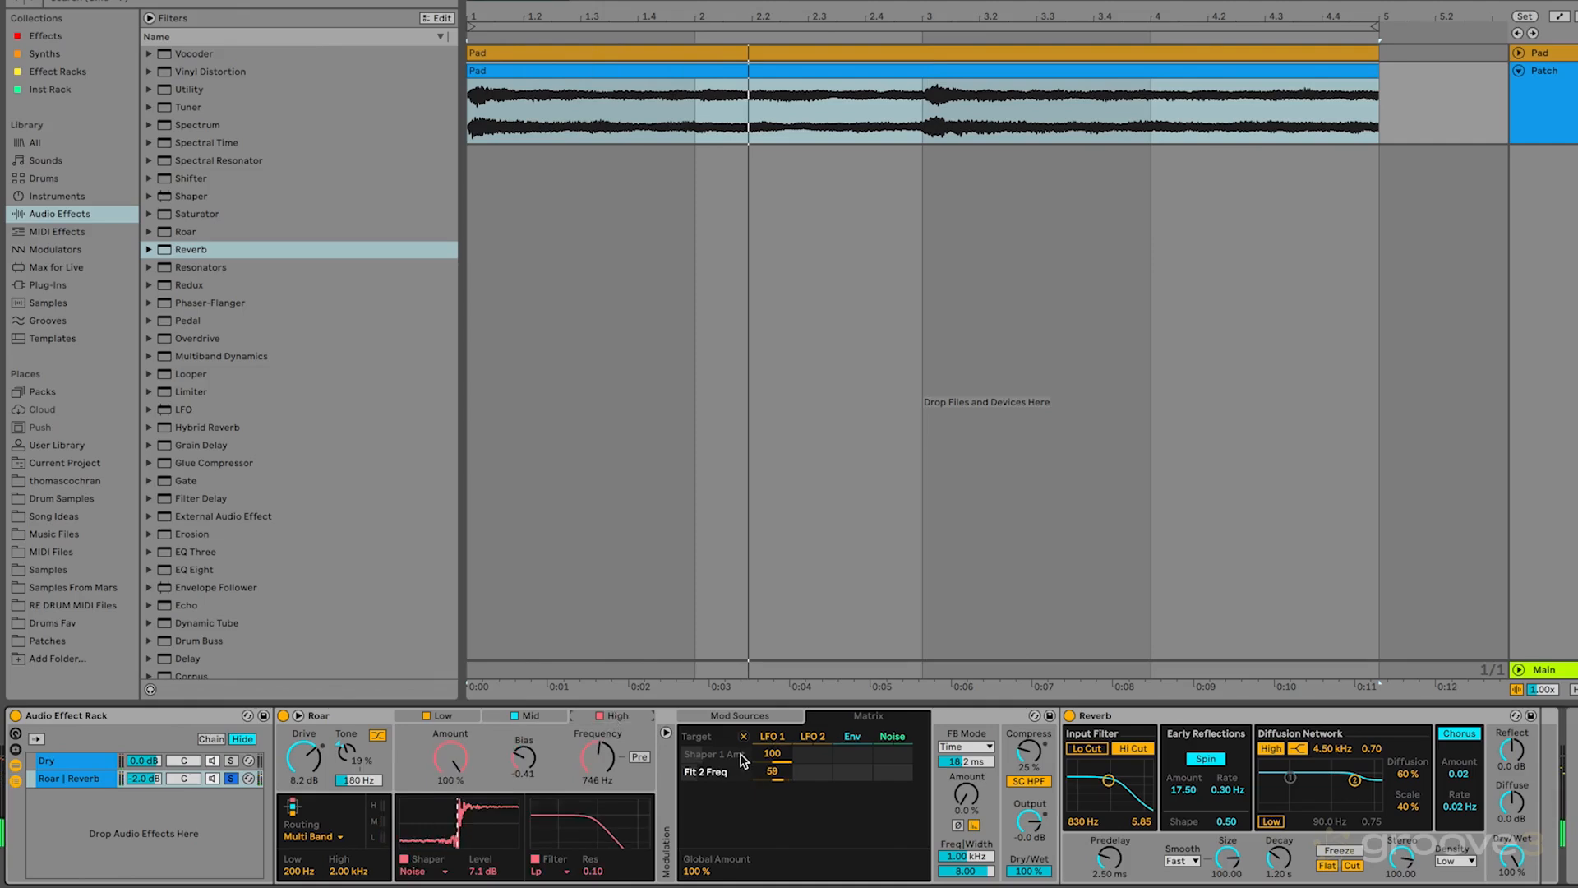
pyautogui.click(598, 760)
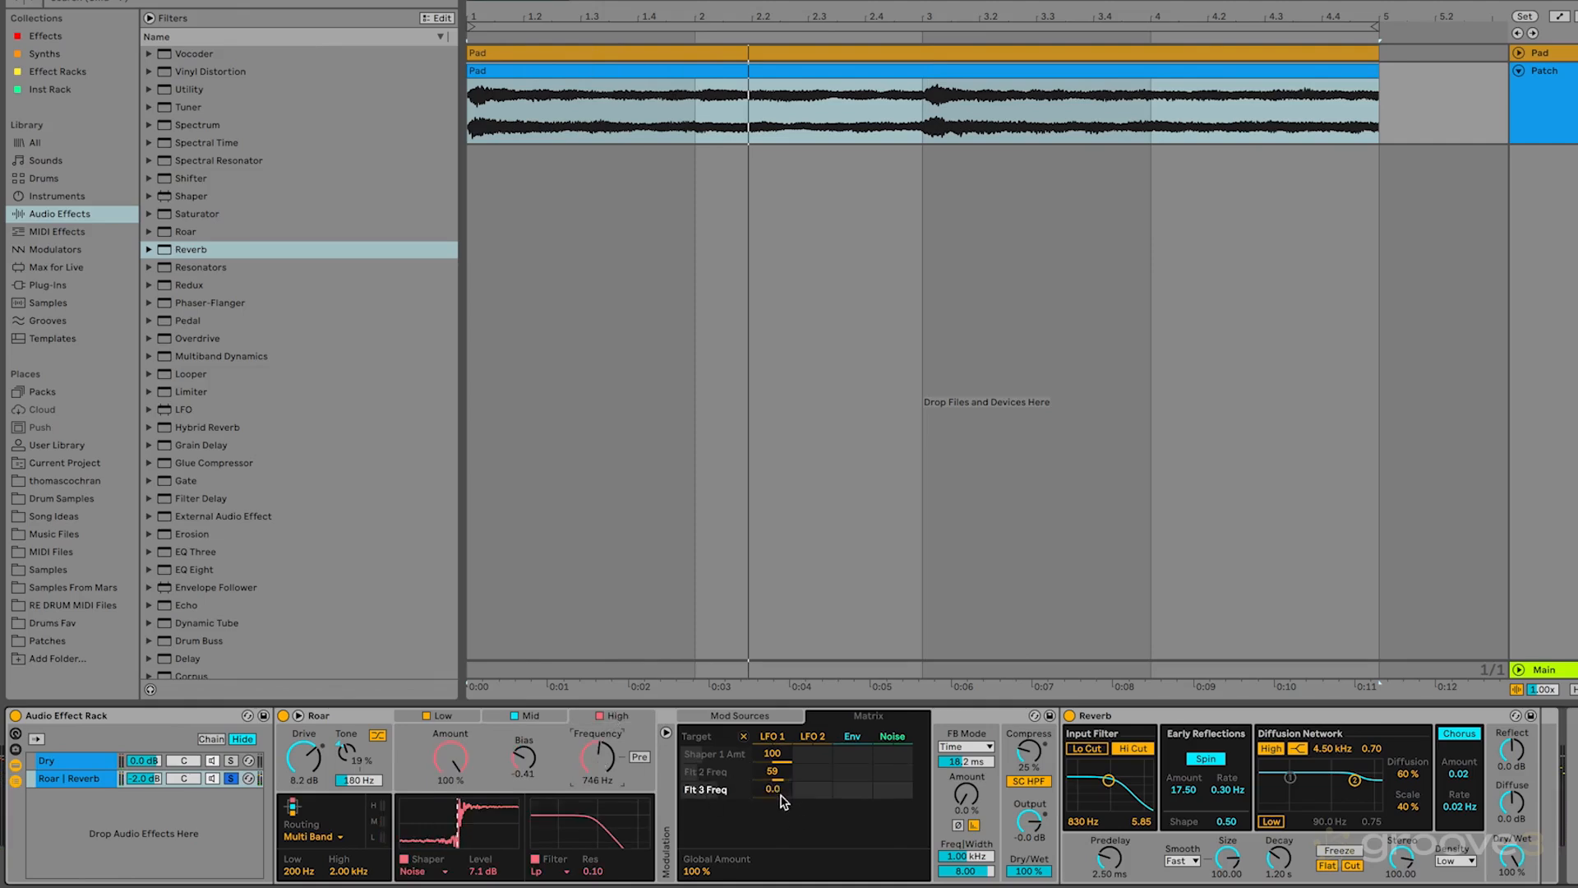
pyautogui.press('space')
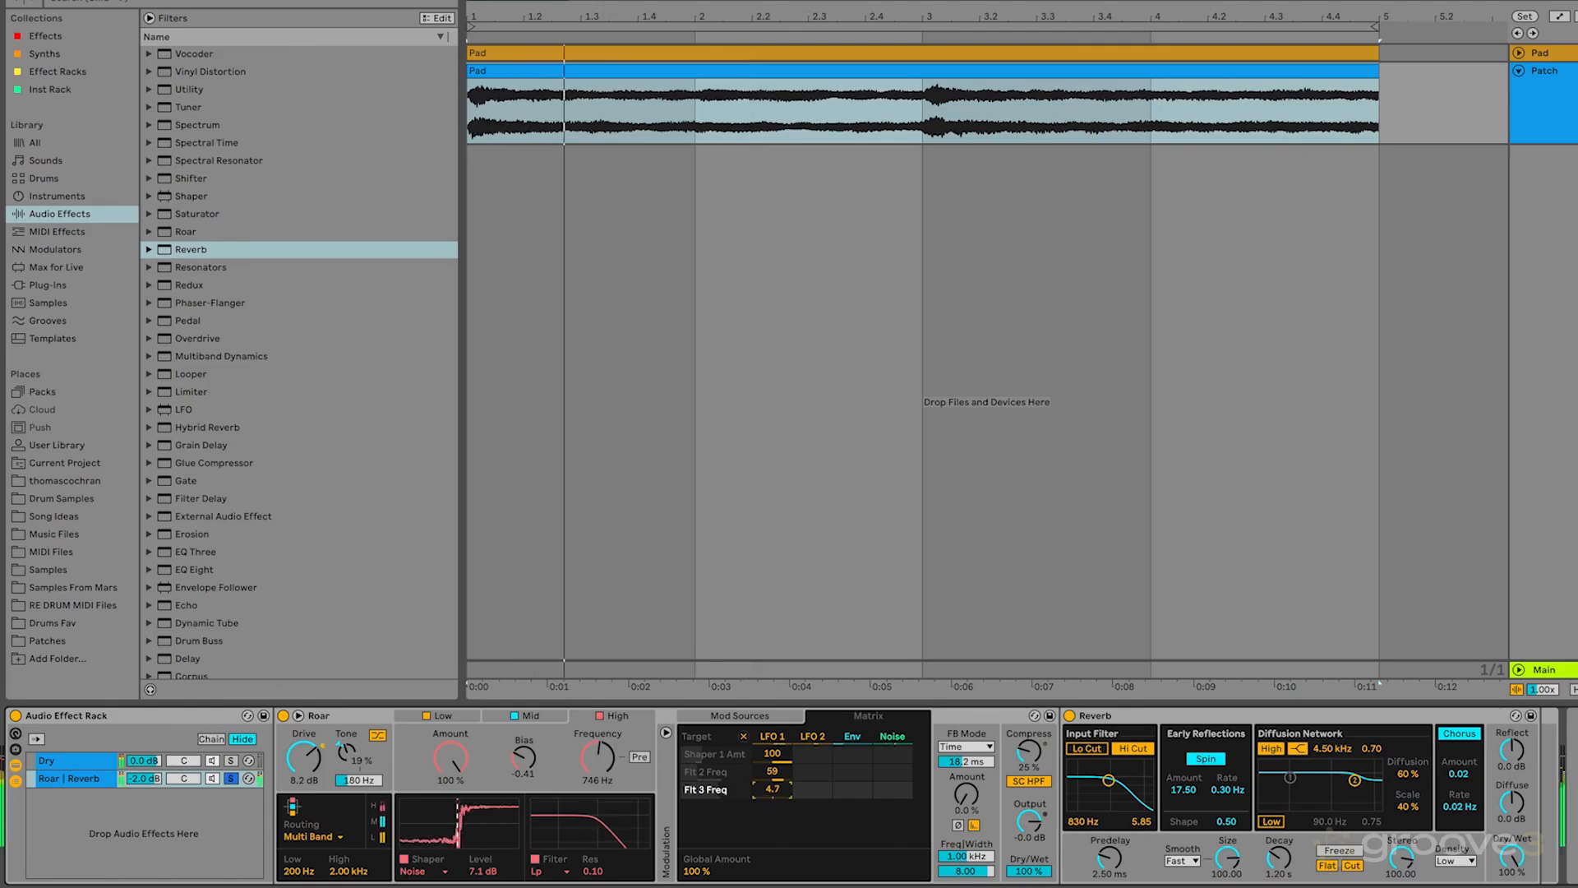
pyautogui.moveTo(773, 789)
pyautogui.mouseDown()
pyautogui.moveTo(772, 748)
pyautogui.moveTo(773, 773)
pyautogui.mouseUp()
pyautogui.press('space')
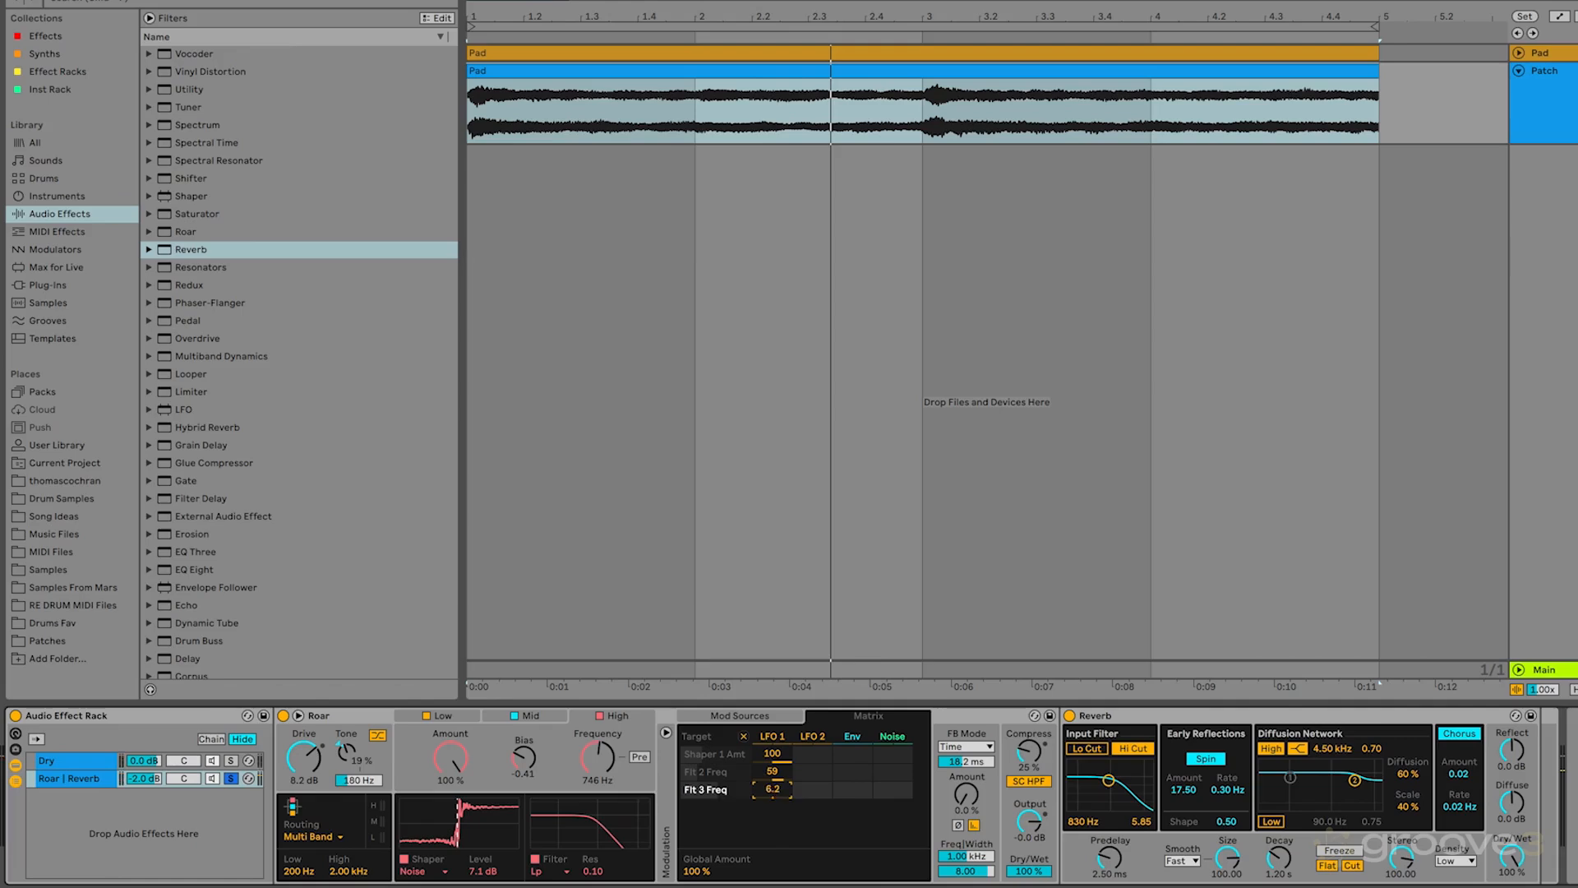
pyautogui.press('space')
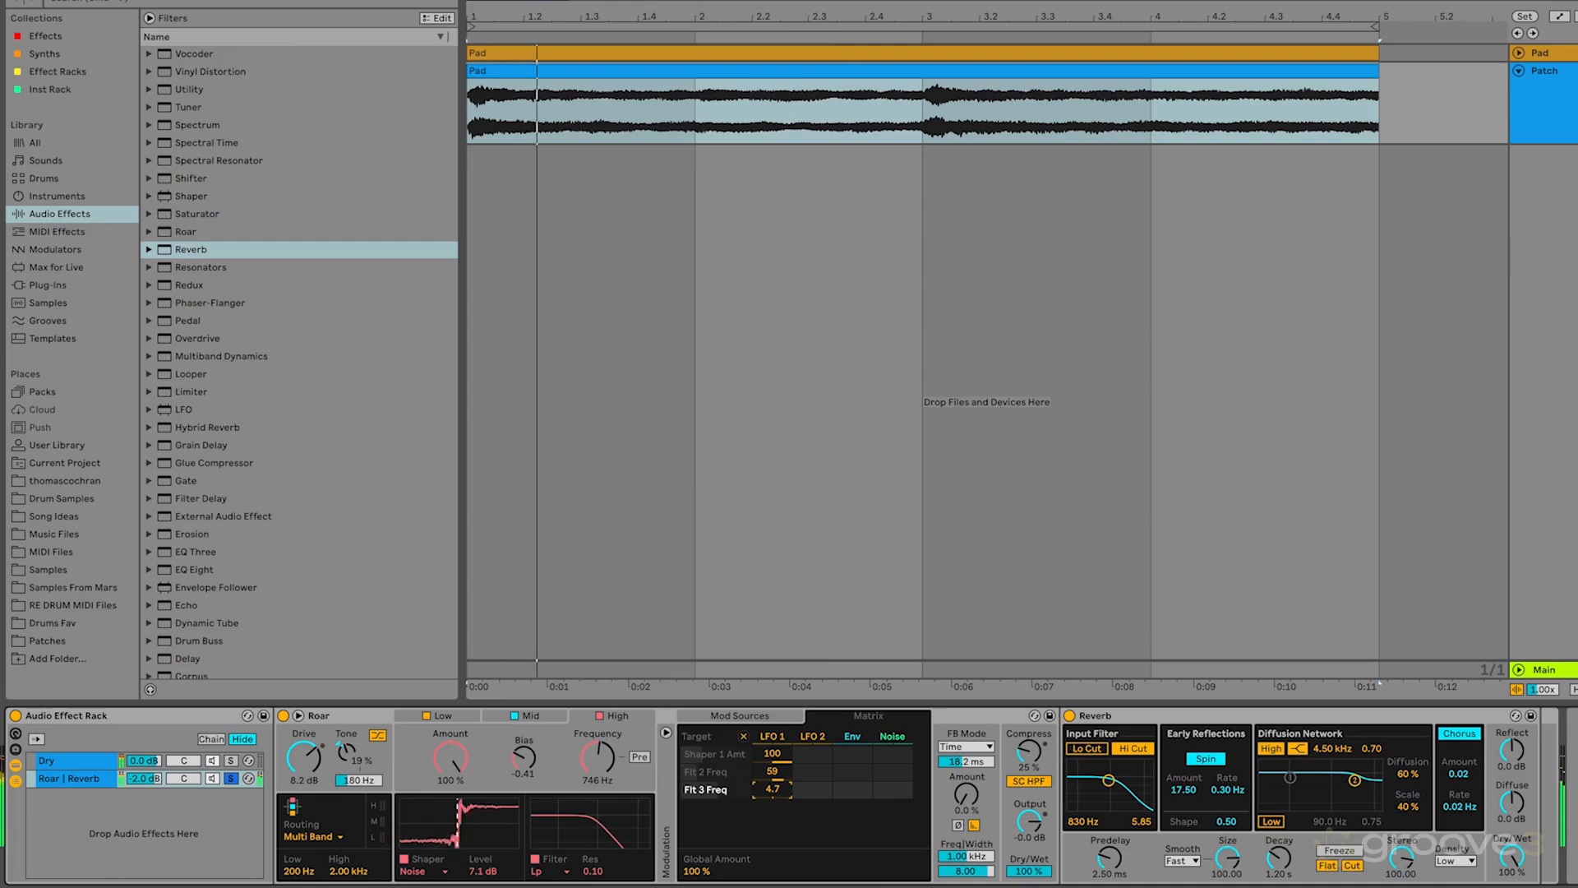
pyautogui.moveTo(783, 797); pyautogui.dragTo(782, 793)
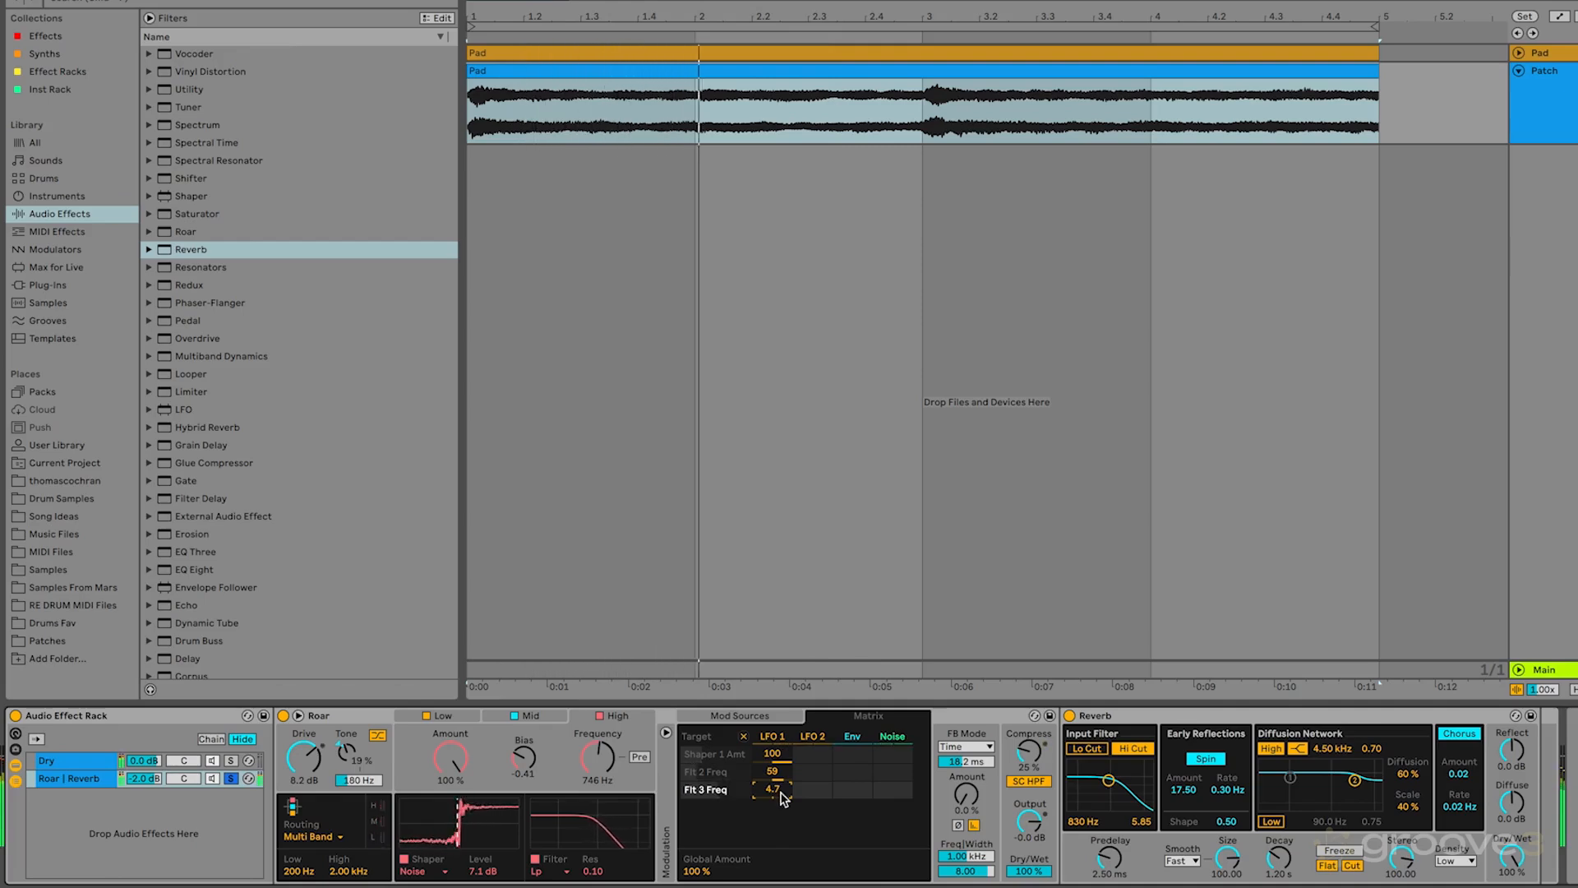
pyautogui.press('space')
pyautogui.press('space')
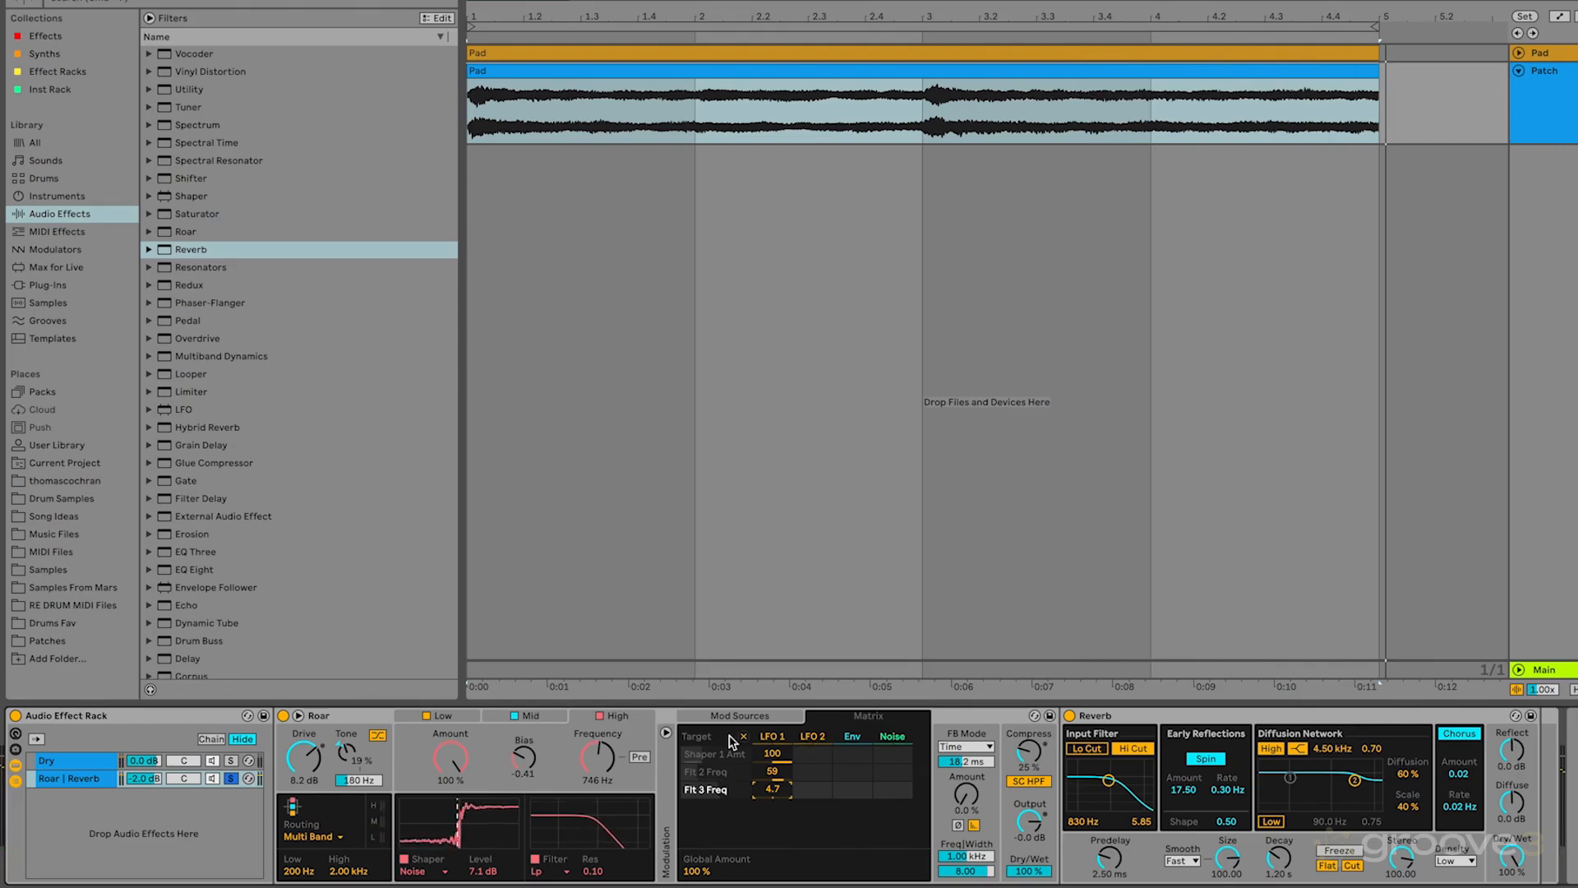
# Modulate Roar's Output with LFO 1 at 3.0 and raise its Compress amount to 32% during playback.
pyautogui.click(1031, 822)
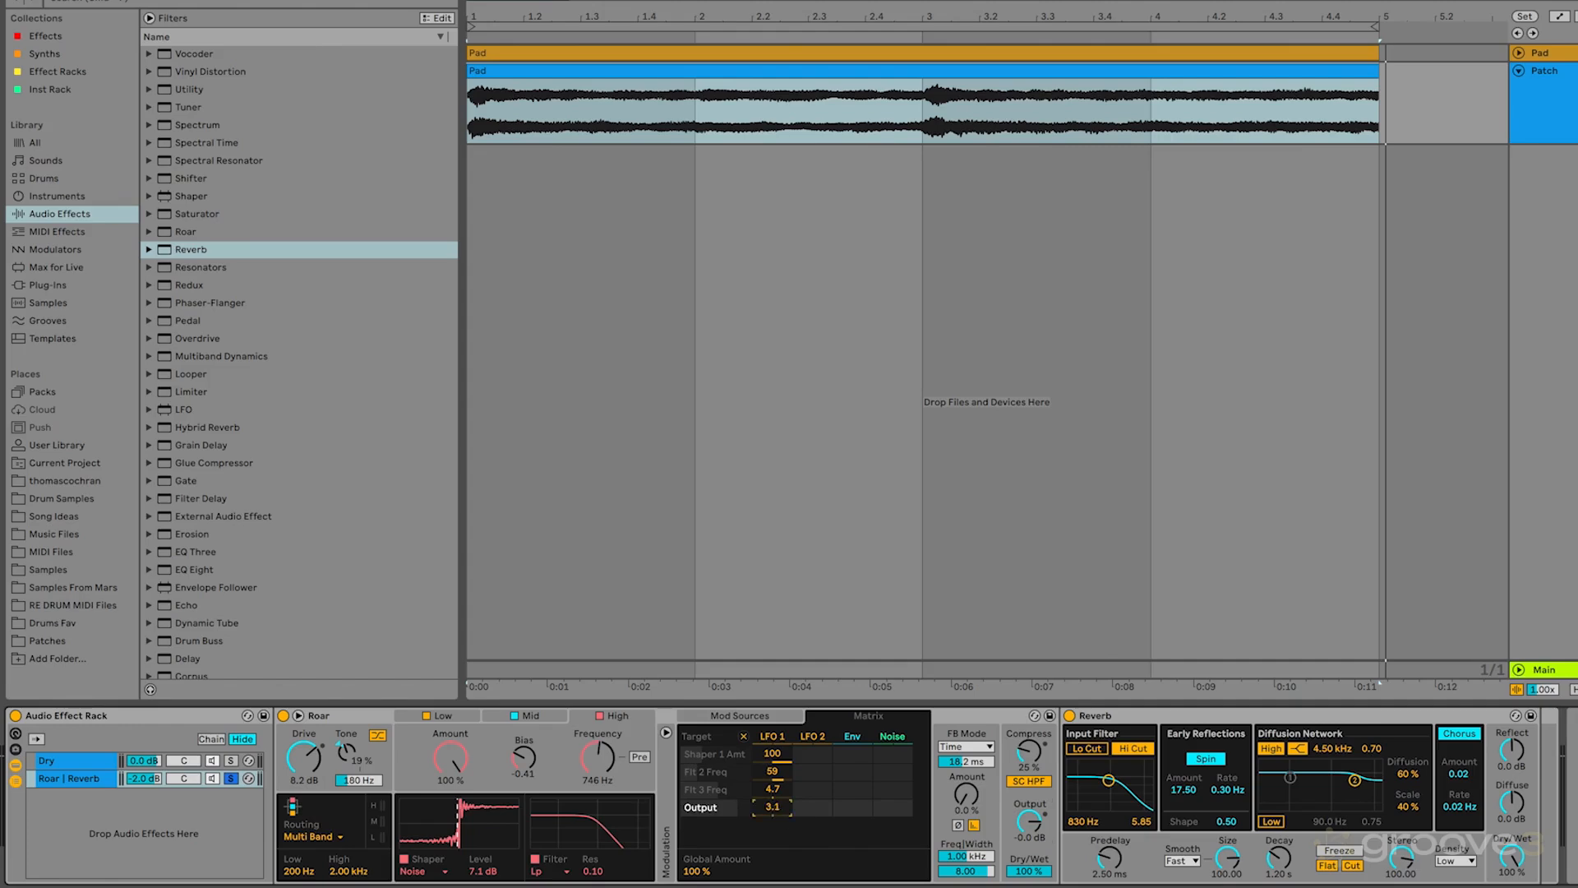
pyautogui.moveTo(783, 814)
pyautogui.mouseDown()
pyautogui.moveTo(784, 789)
pyautogui.moveTo(783, 814)
pyautogui.mouseUp()
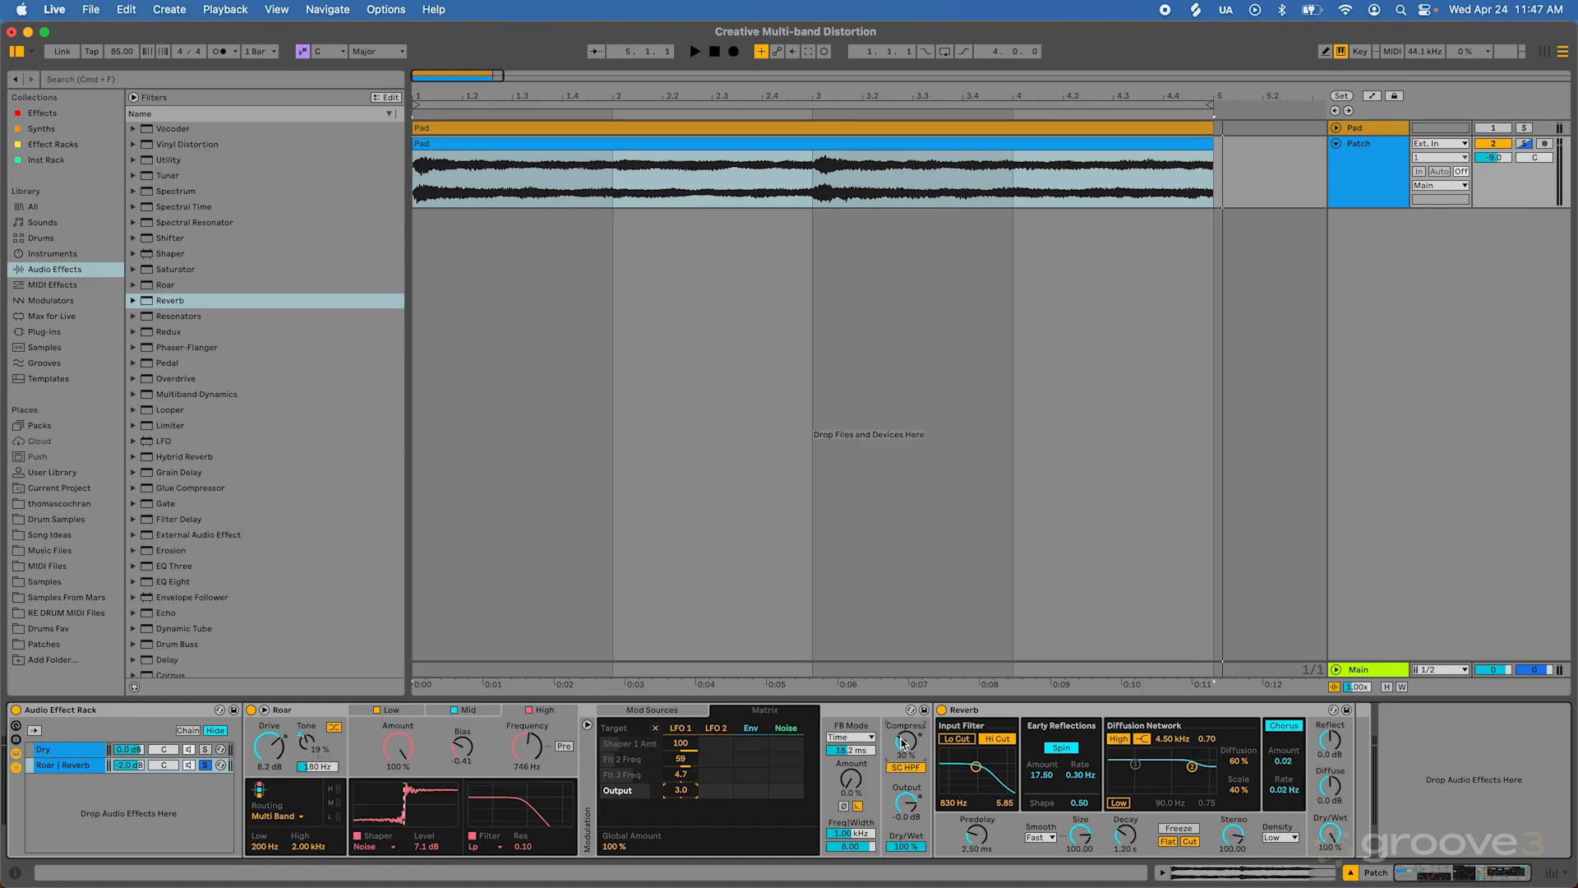
pyautogui.press('space')
pyautogui.moveTo(901, 742); pyautogui.dragTo(903, 741)
pyautogui.press('space')
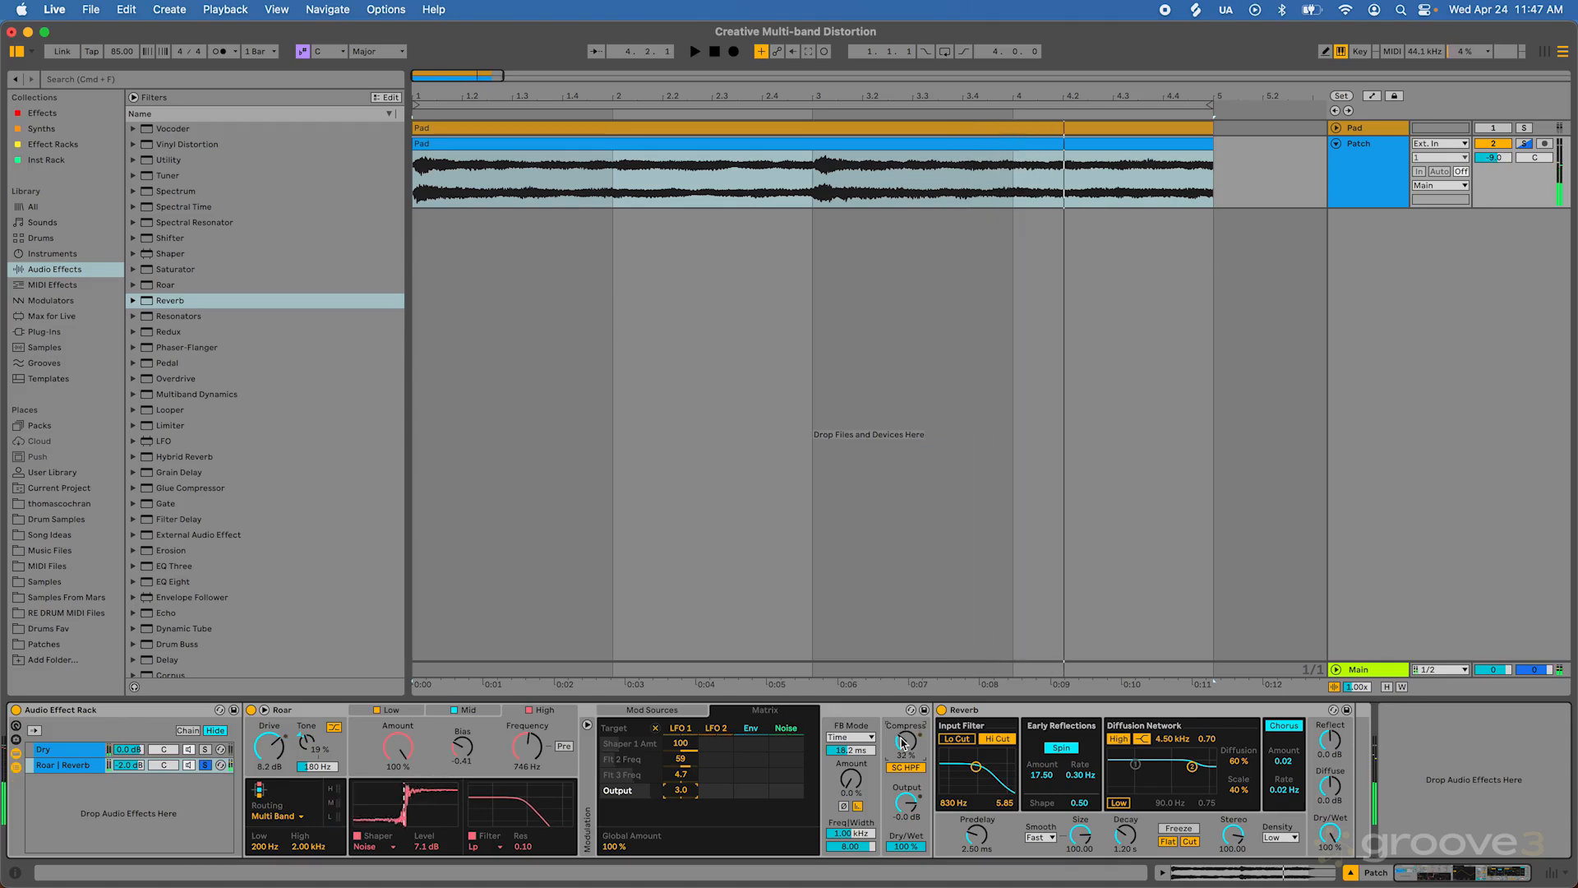
pyautogui.press('space')
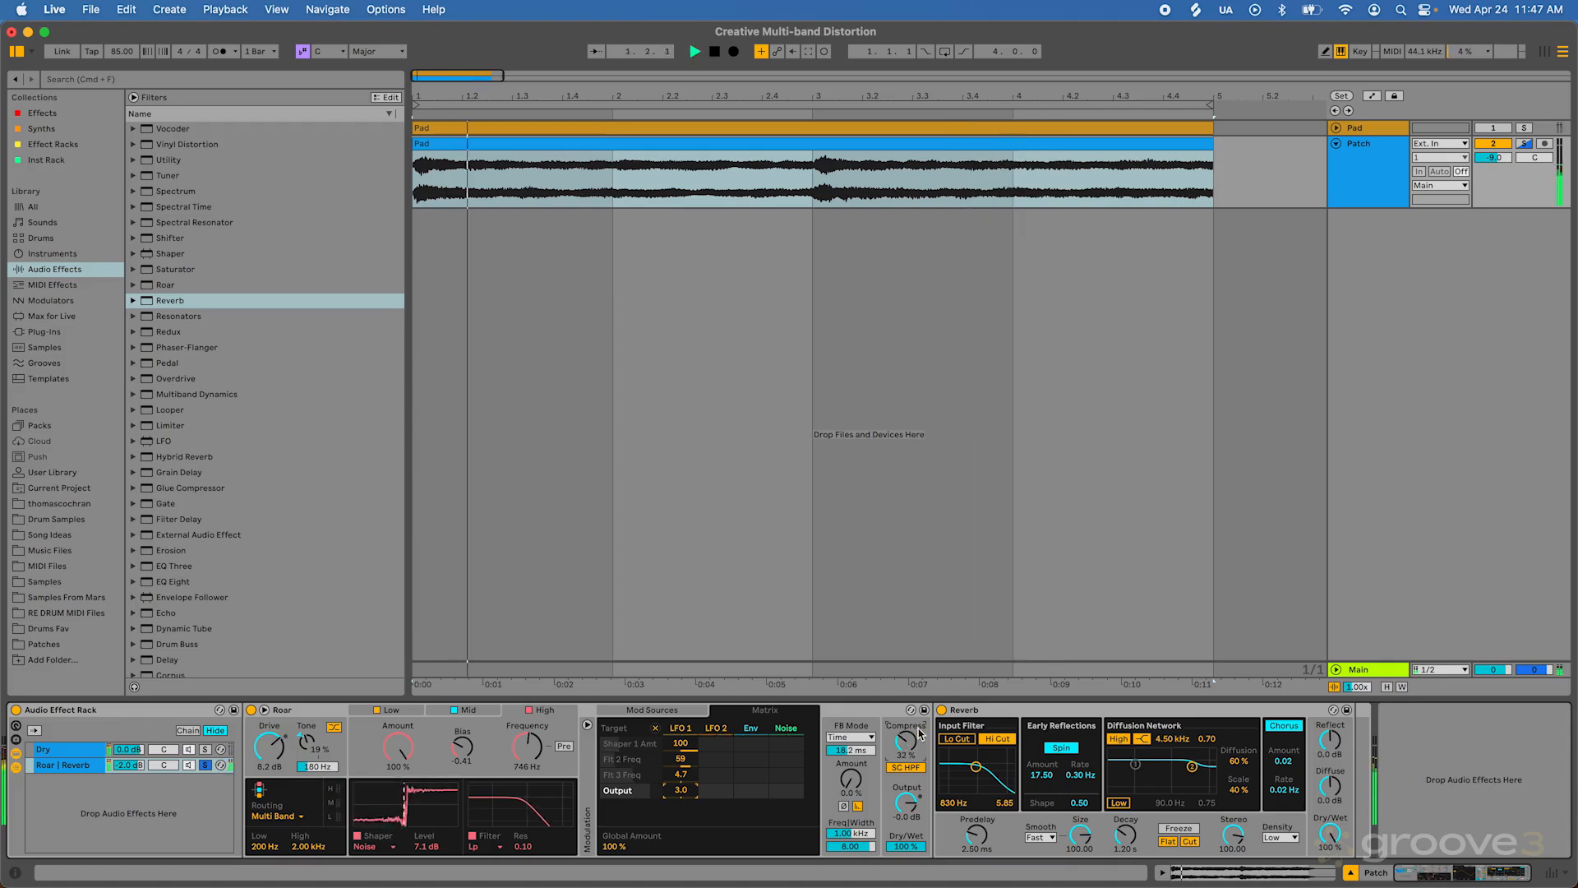
# Audition the pad from bar 3 and lower Roar's Output to -1.0 dB.
pyautogui.click(813, 182)
pyautogui.press('space')
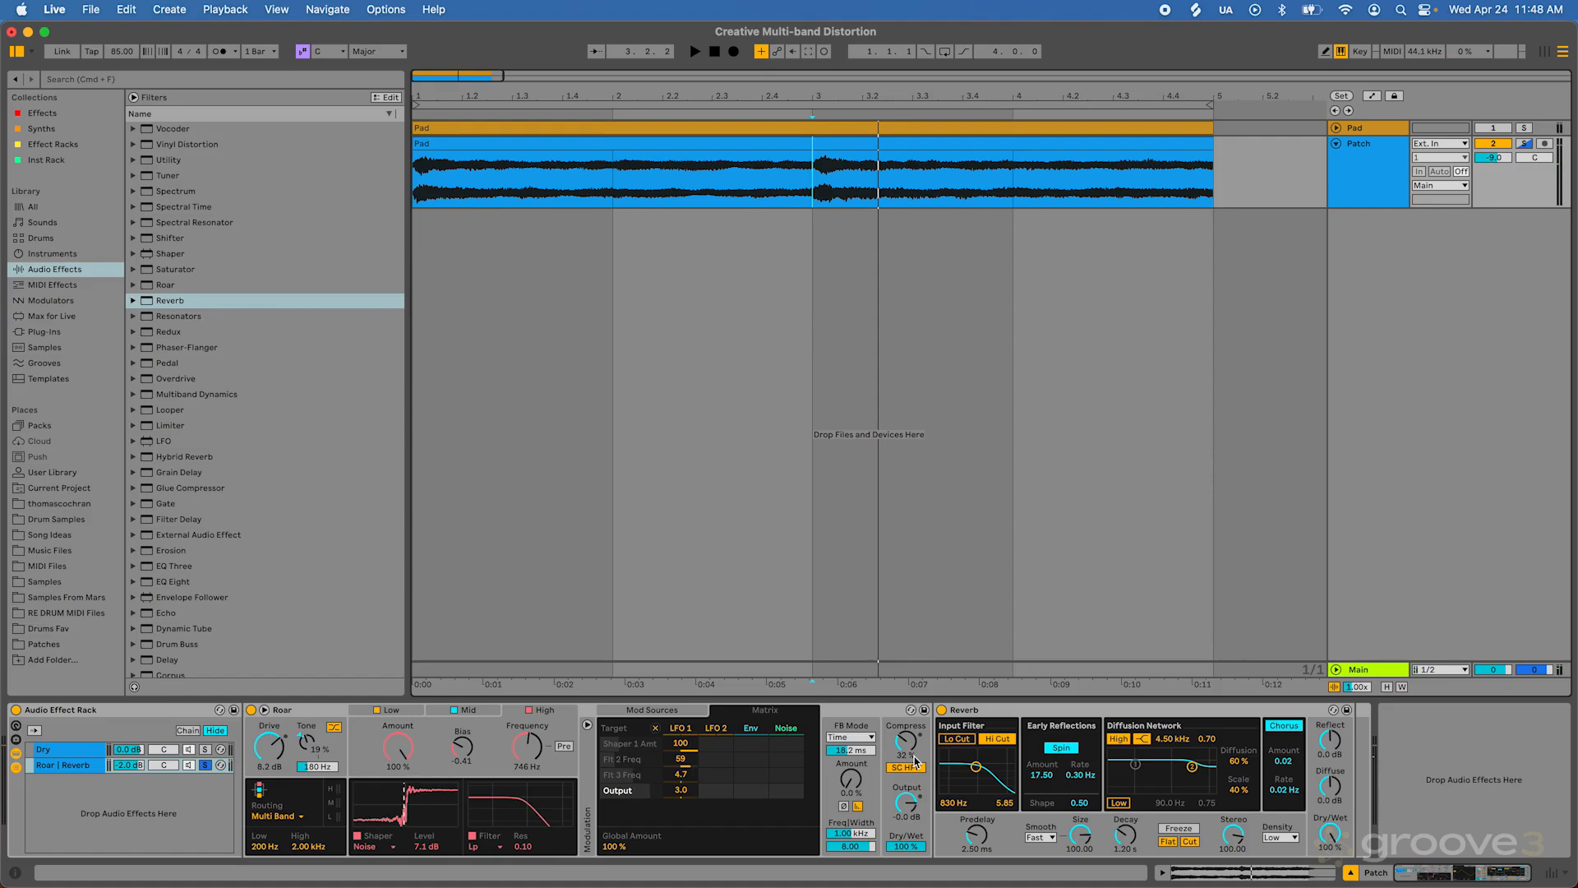
pyautogui.click(912, 814)
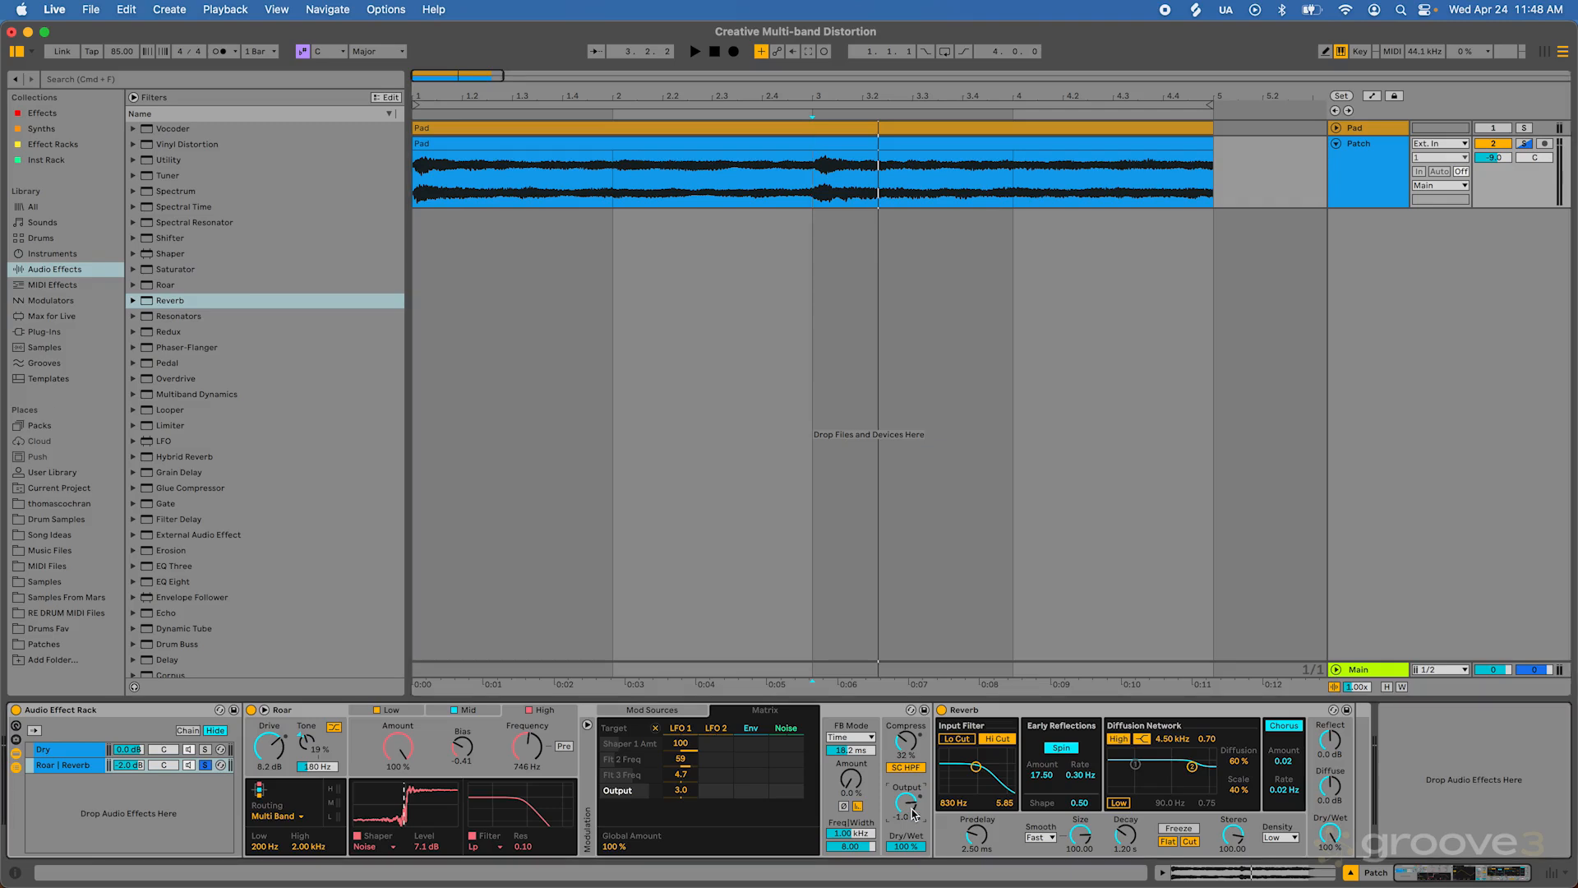
pyautogui.press('space')
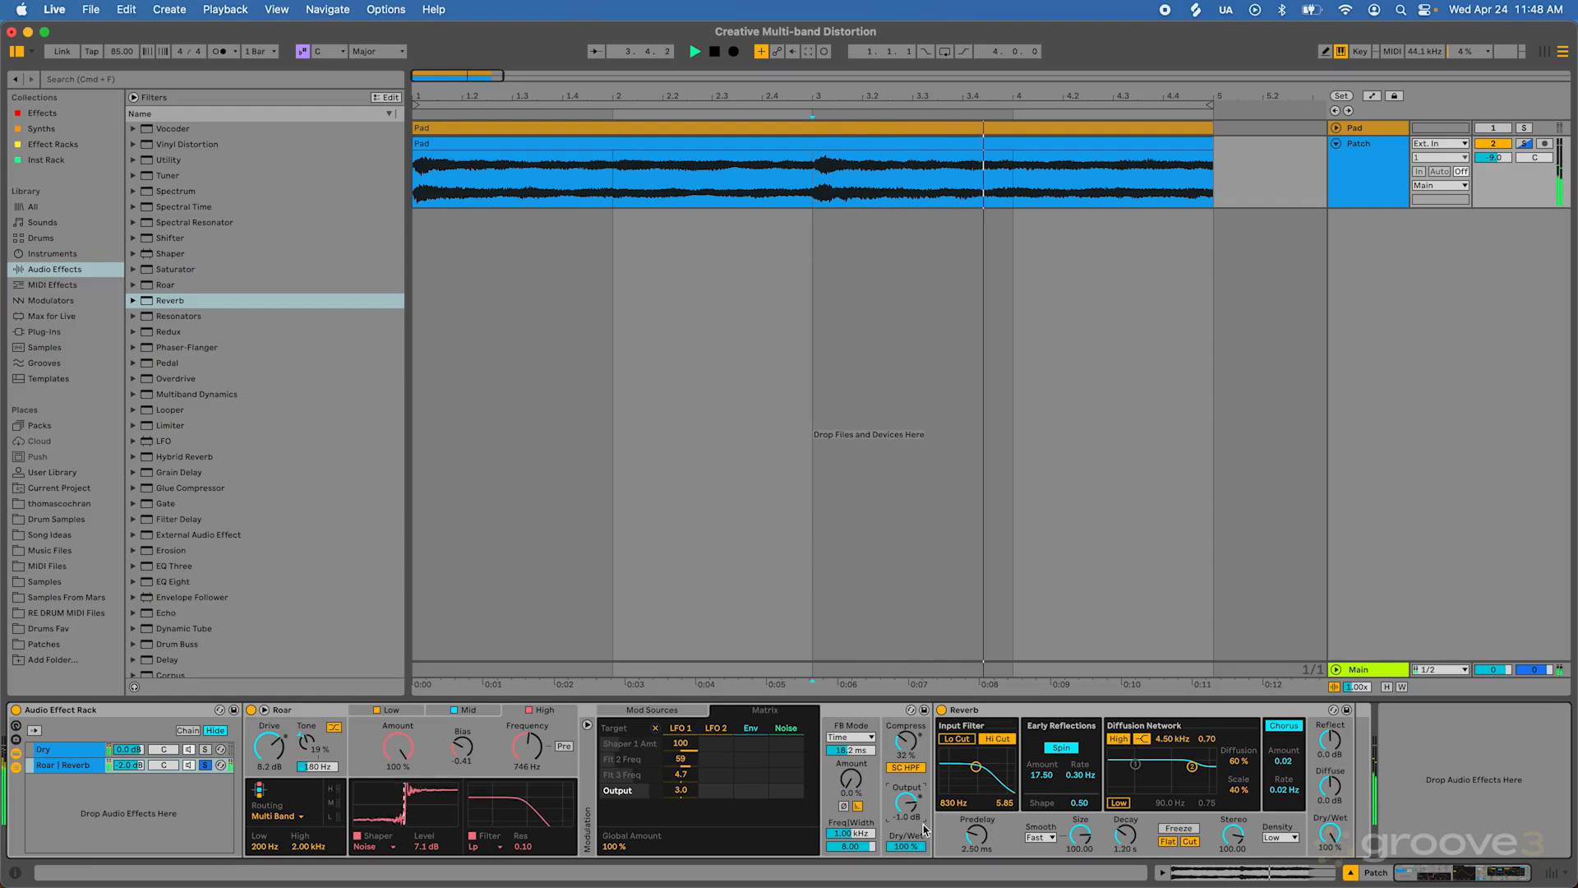
pyautogui.press('space')
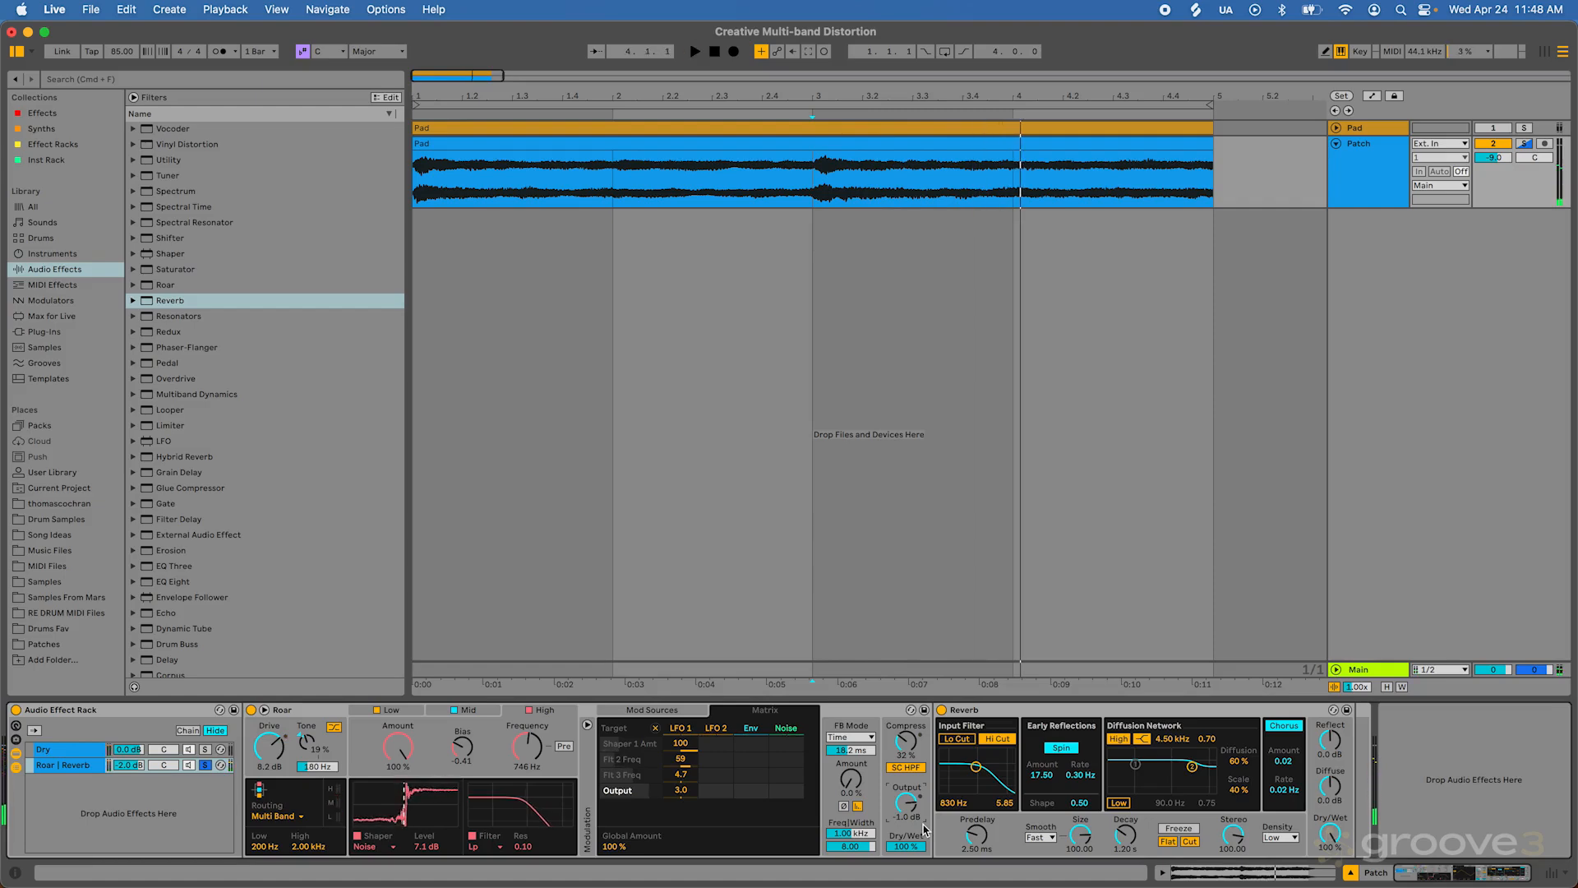
# Unsolo the Roar | Reverb chain at -1.0 dB and set the Reverb's Decay to 2.63 s while listening with the dry chain.
pyautogui.moveTo(1126, 836); pyautogui.dragTo(1128, 839)
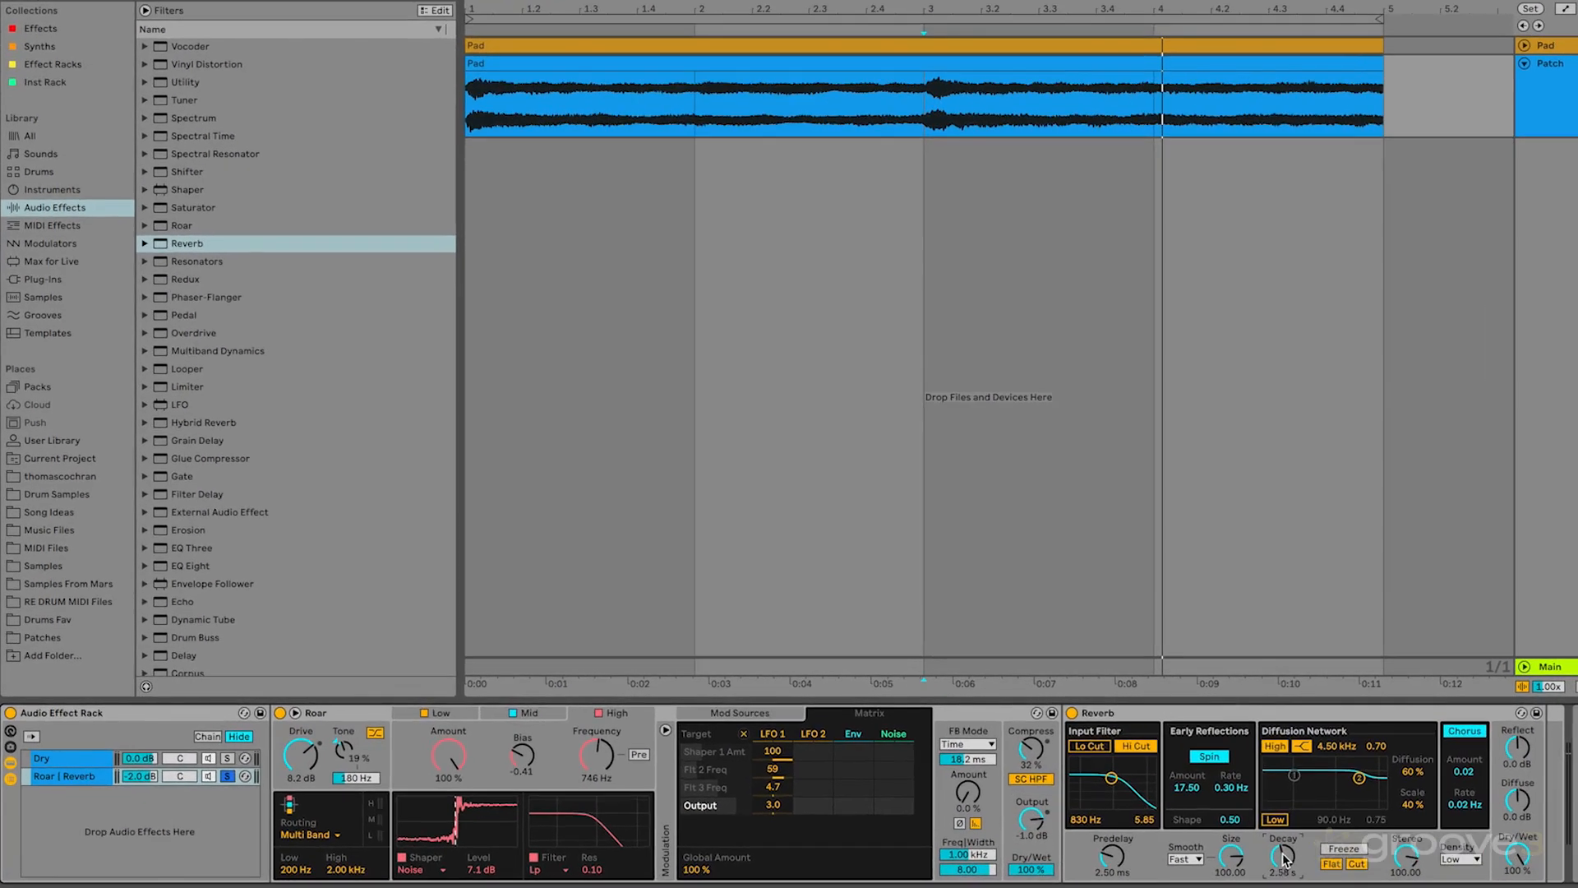
pyautogui.click(228, 777)
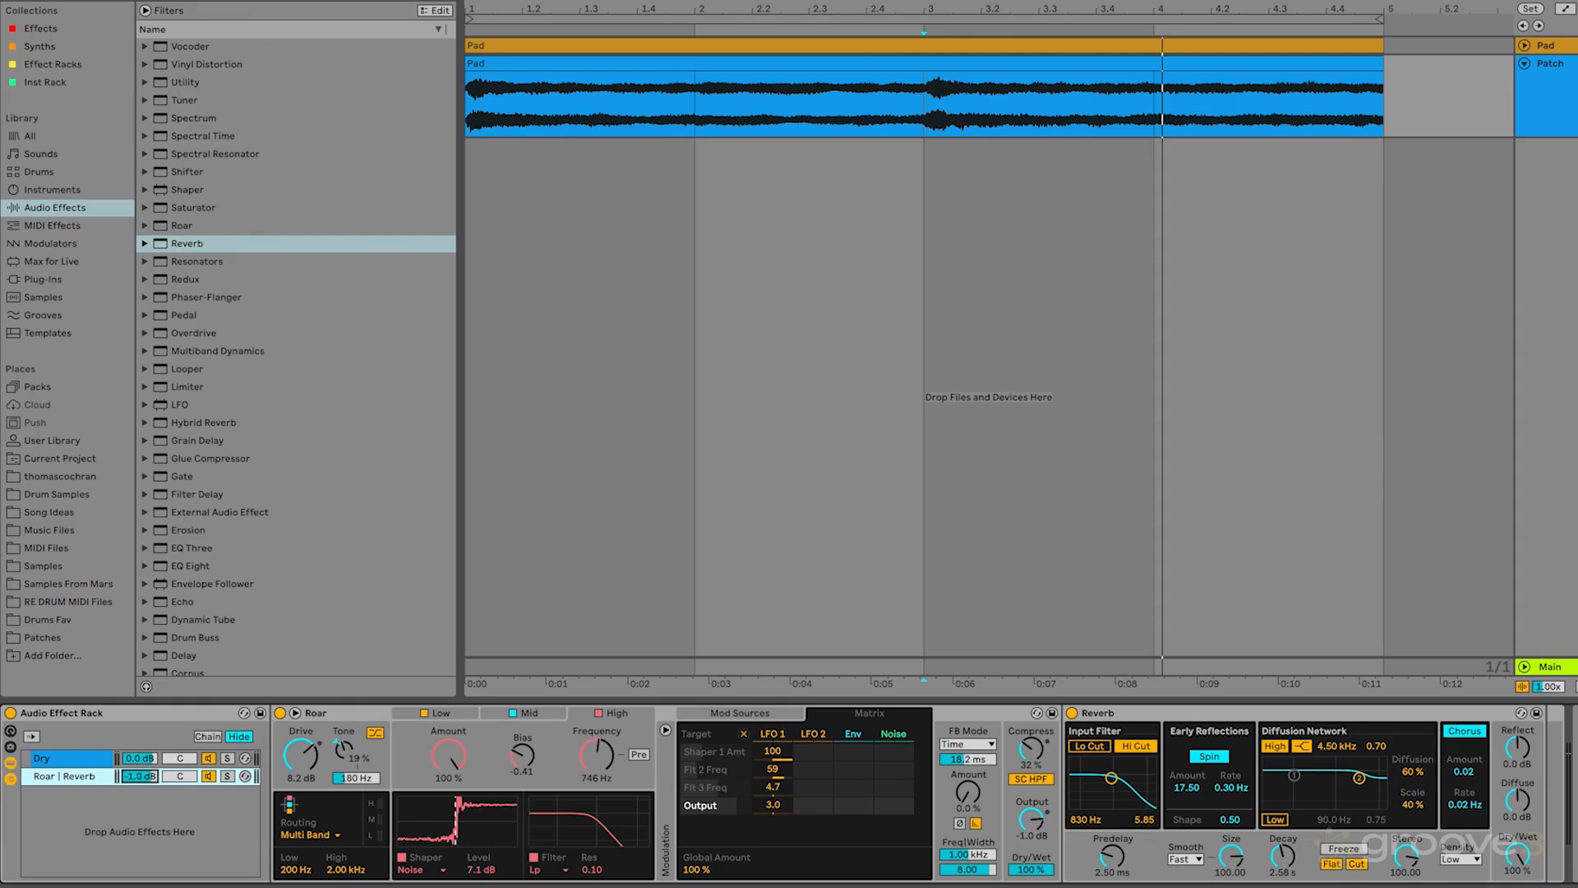
pyautogui.press('space')
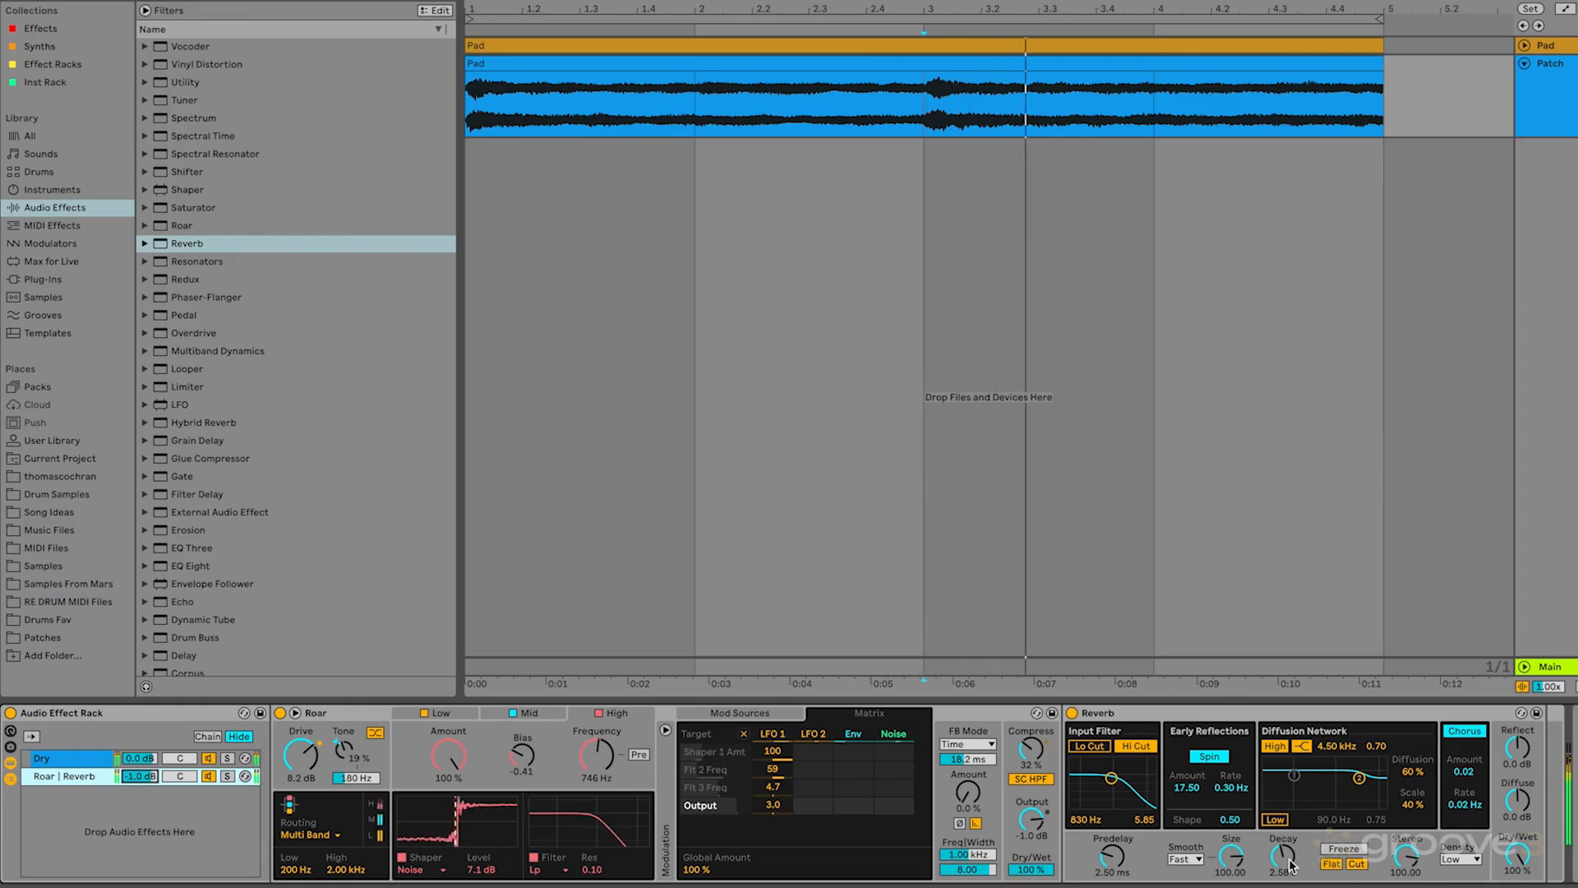
pyautogui.moveTo(1287, 861); pyautogui.dragTo(1288, 861)
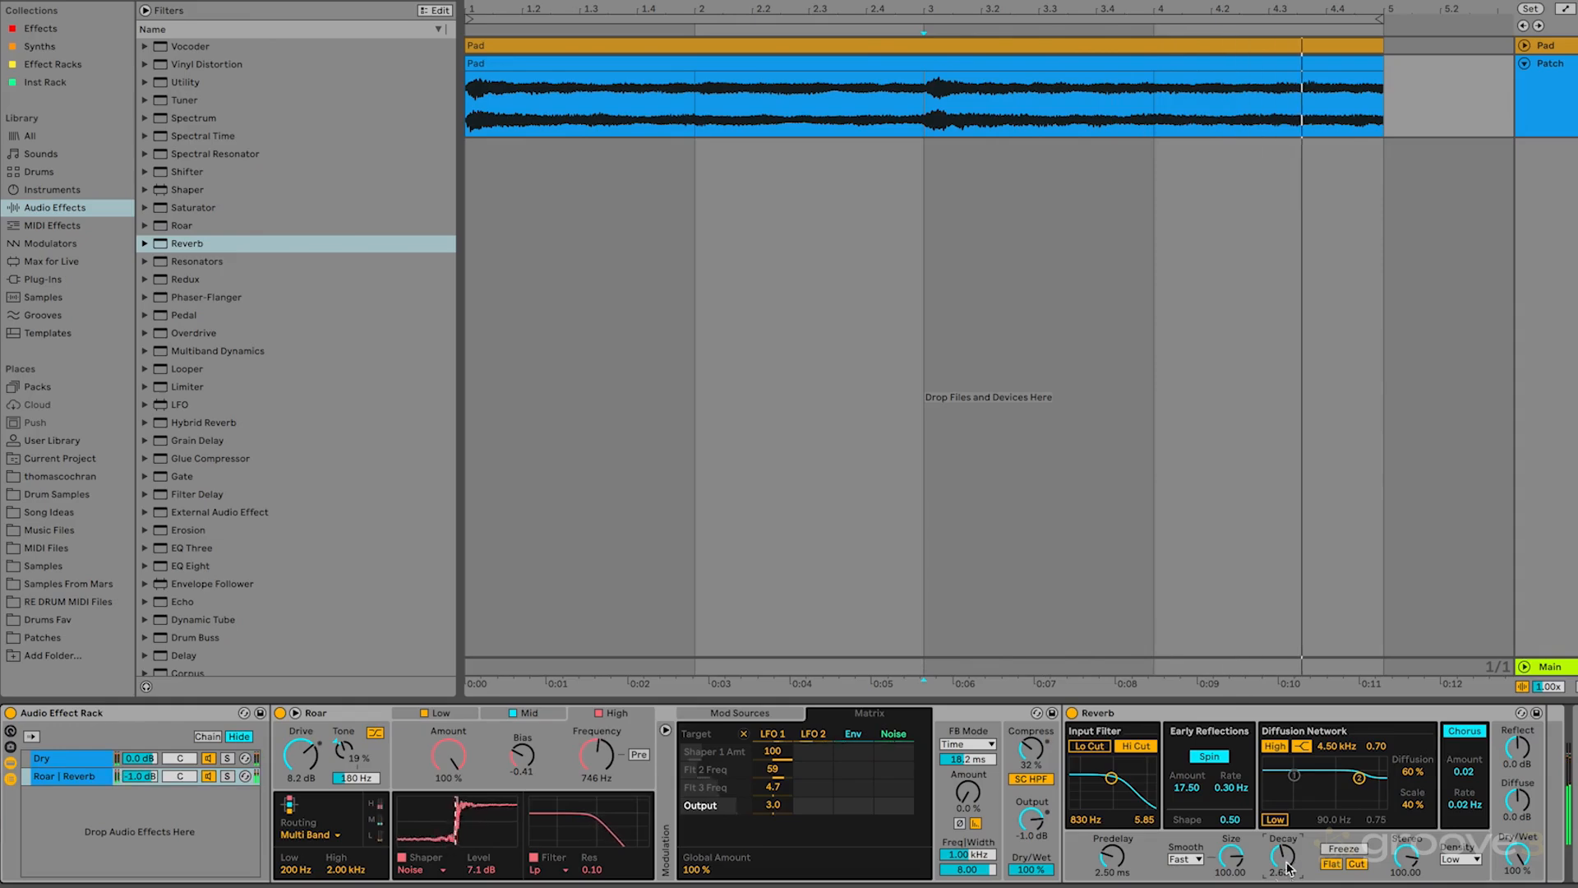
pyautogui.press('space')
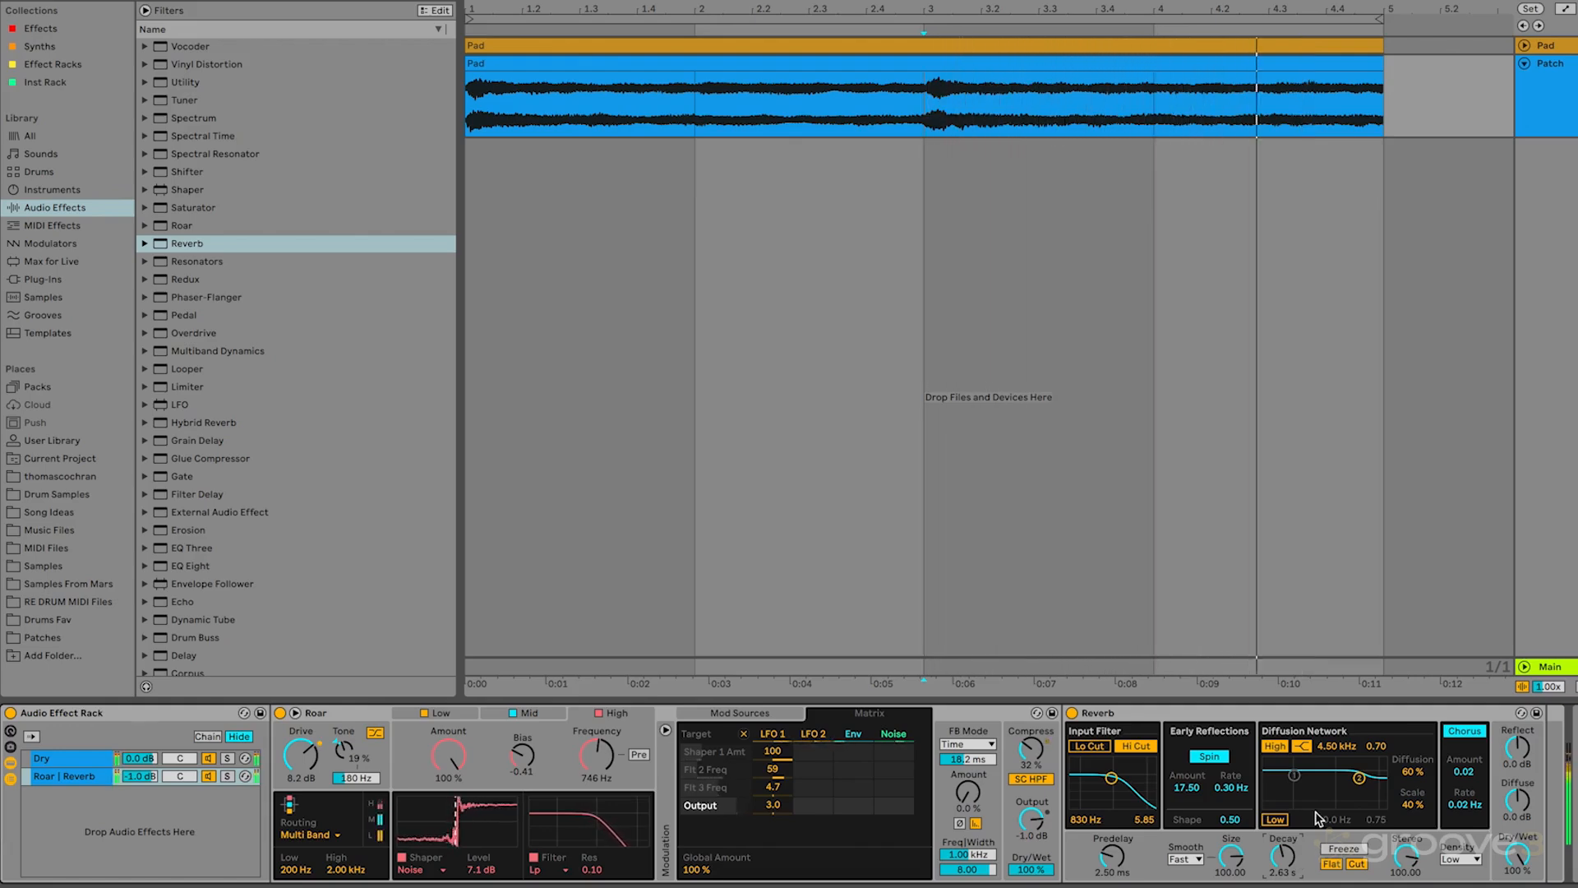
# Enable Lo Cut in the Reverb's input filter and set the filter frequency to 1.44 kHz, checking the chain soloed and in the mix.
pyautogui.click(1090, 746)
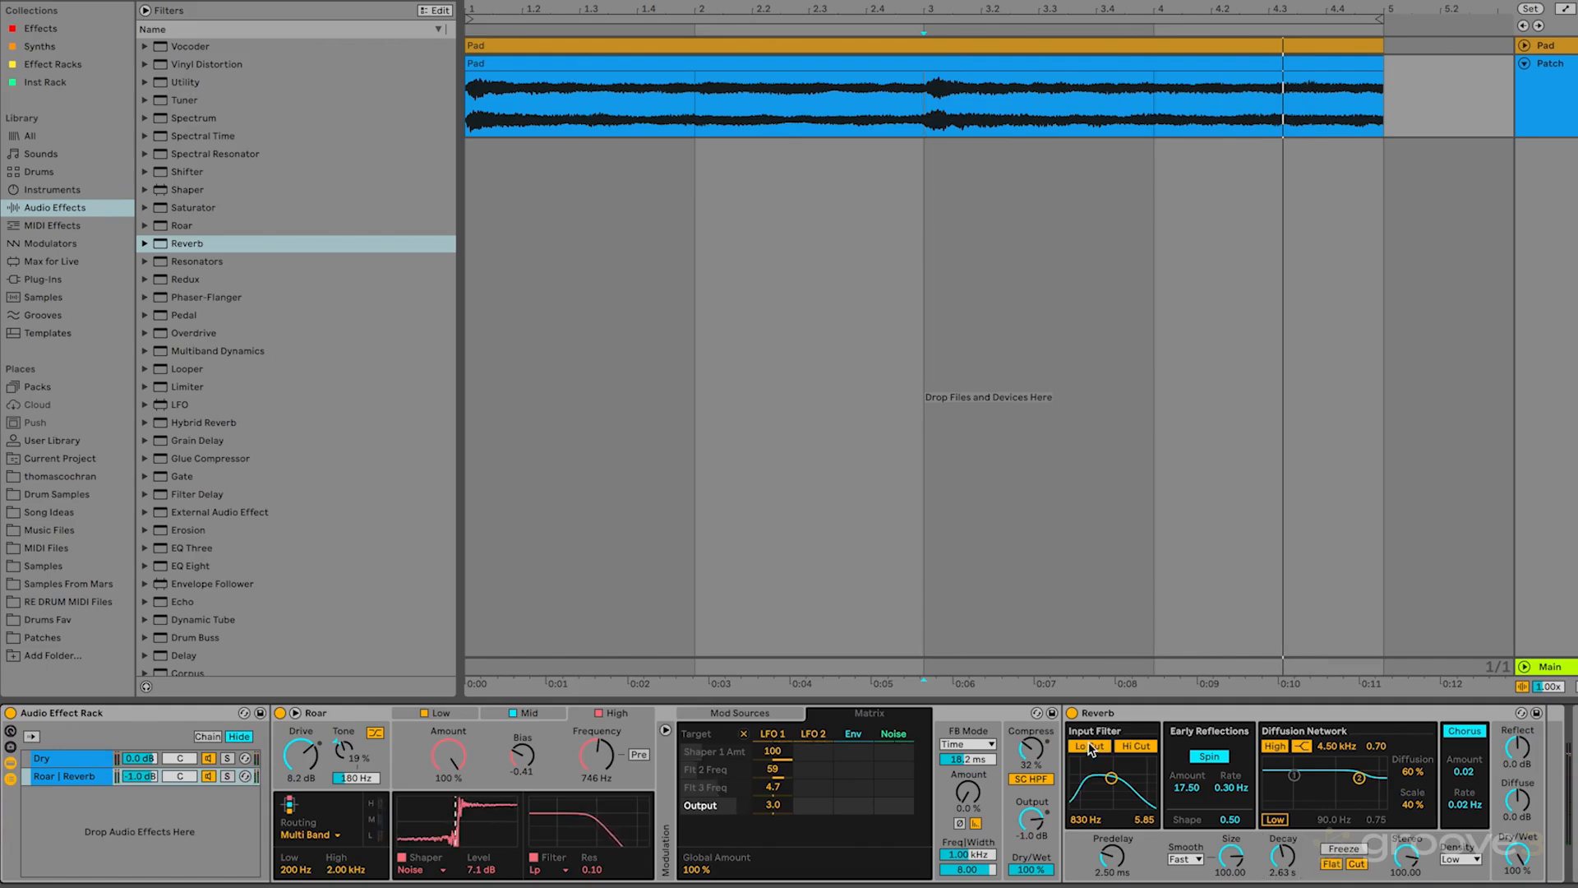
pyautogui.moveTo(1072, 820); pyautogui.dragTo(1072, 810)
pyautogui.click(228, 776)
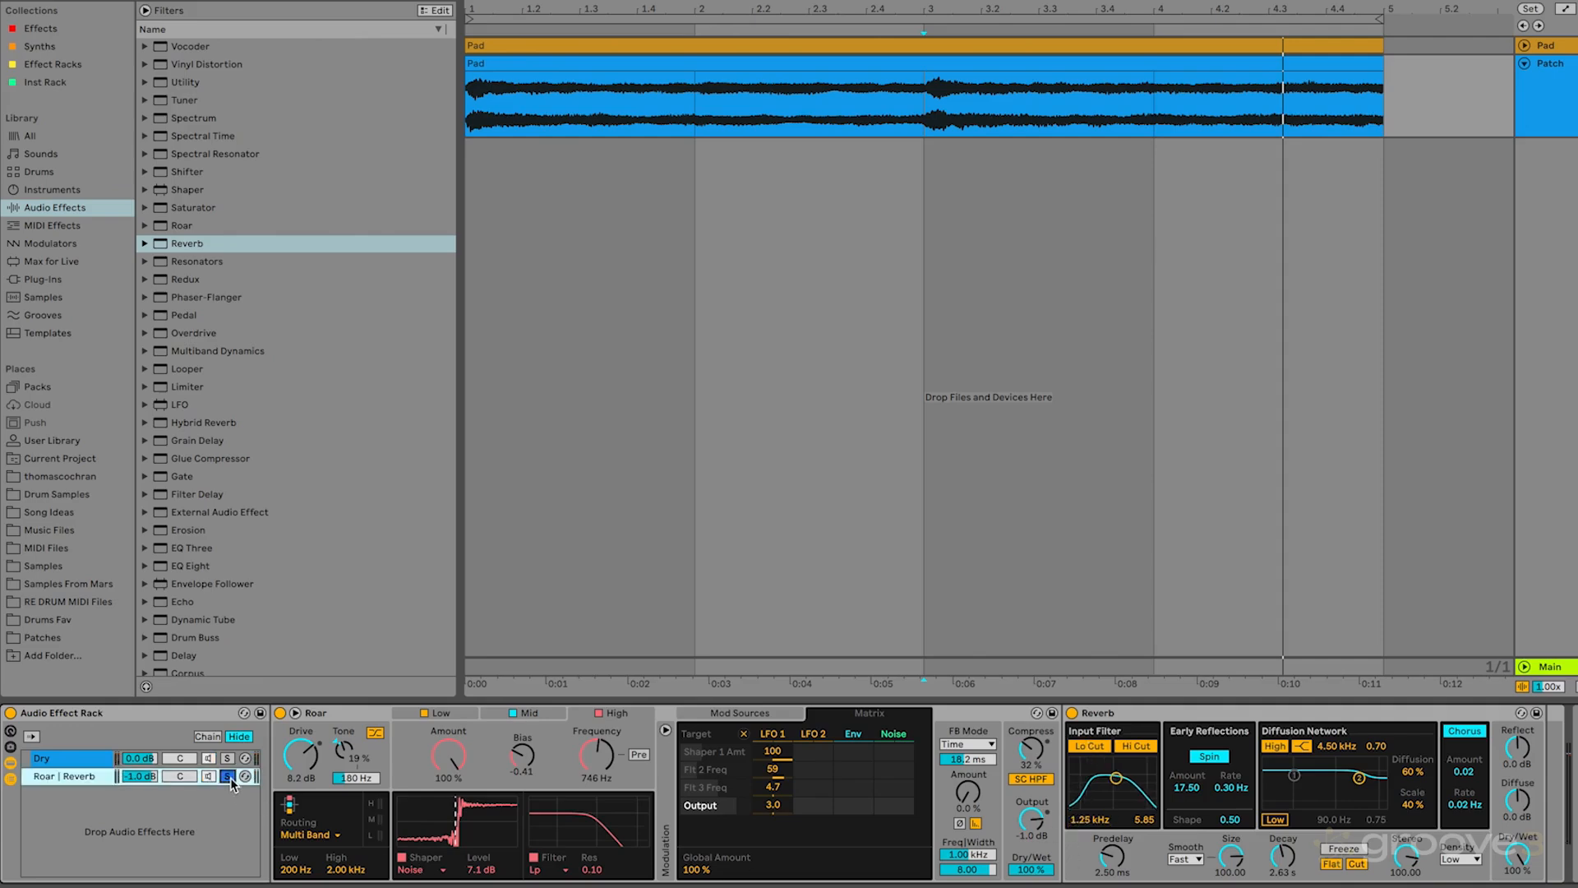
pyautogui.click(229, 776)
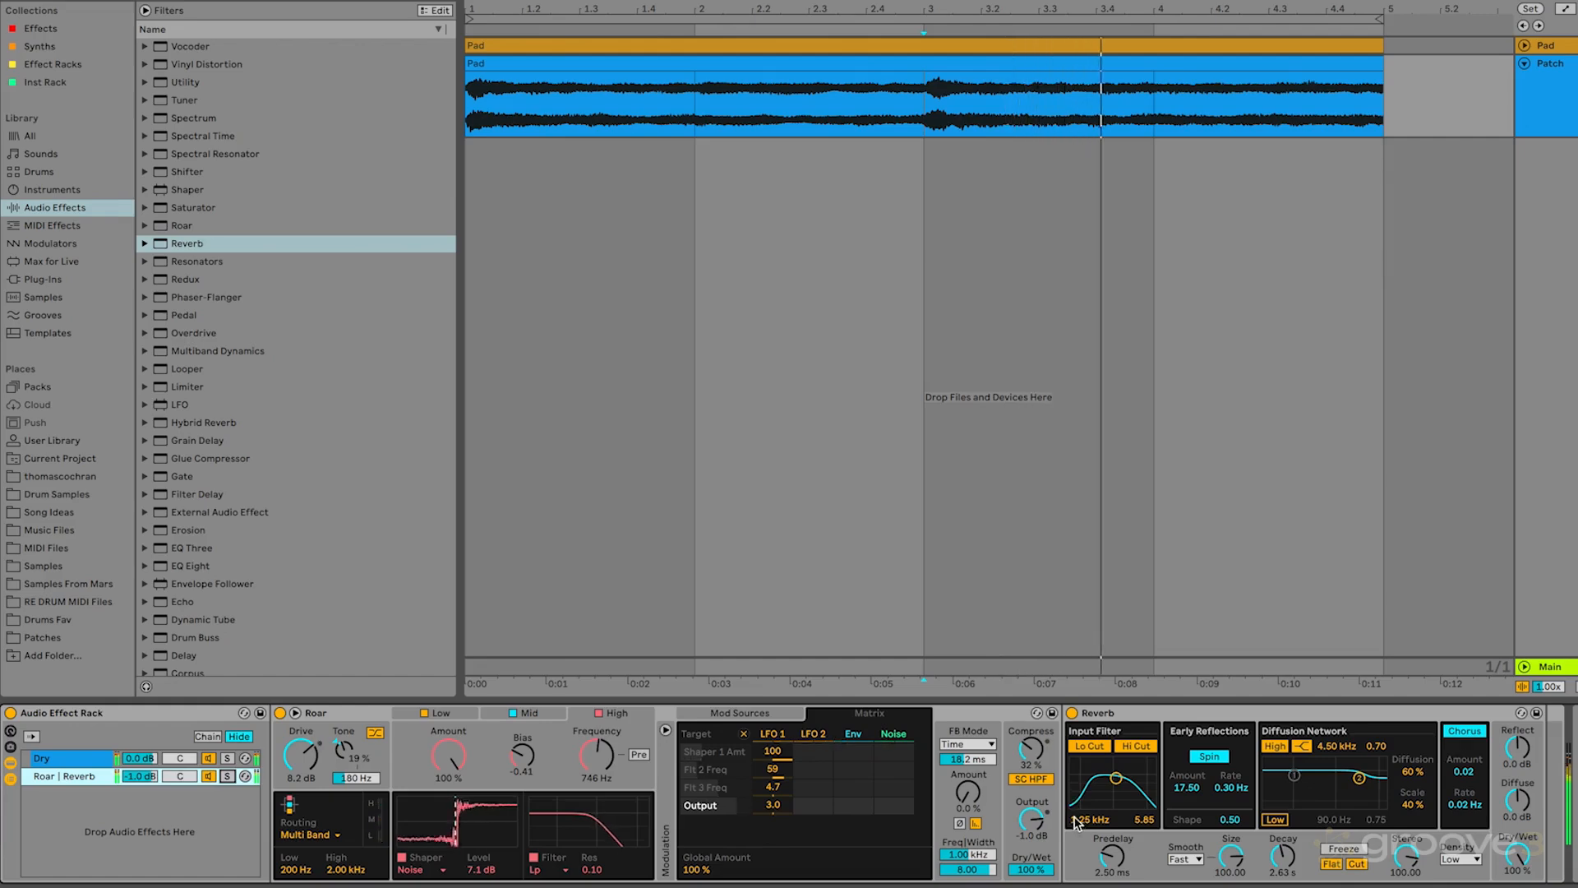
pyautogui.moveTo(1076, 820); pyautogui.dragTo(1077, 809)
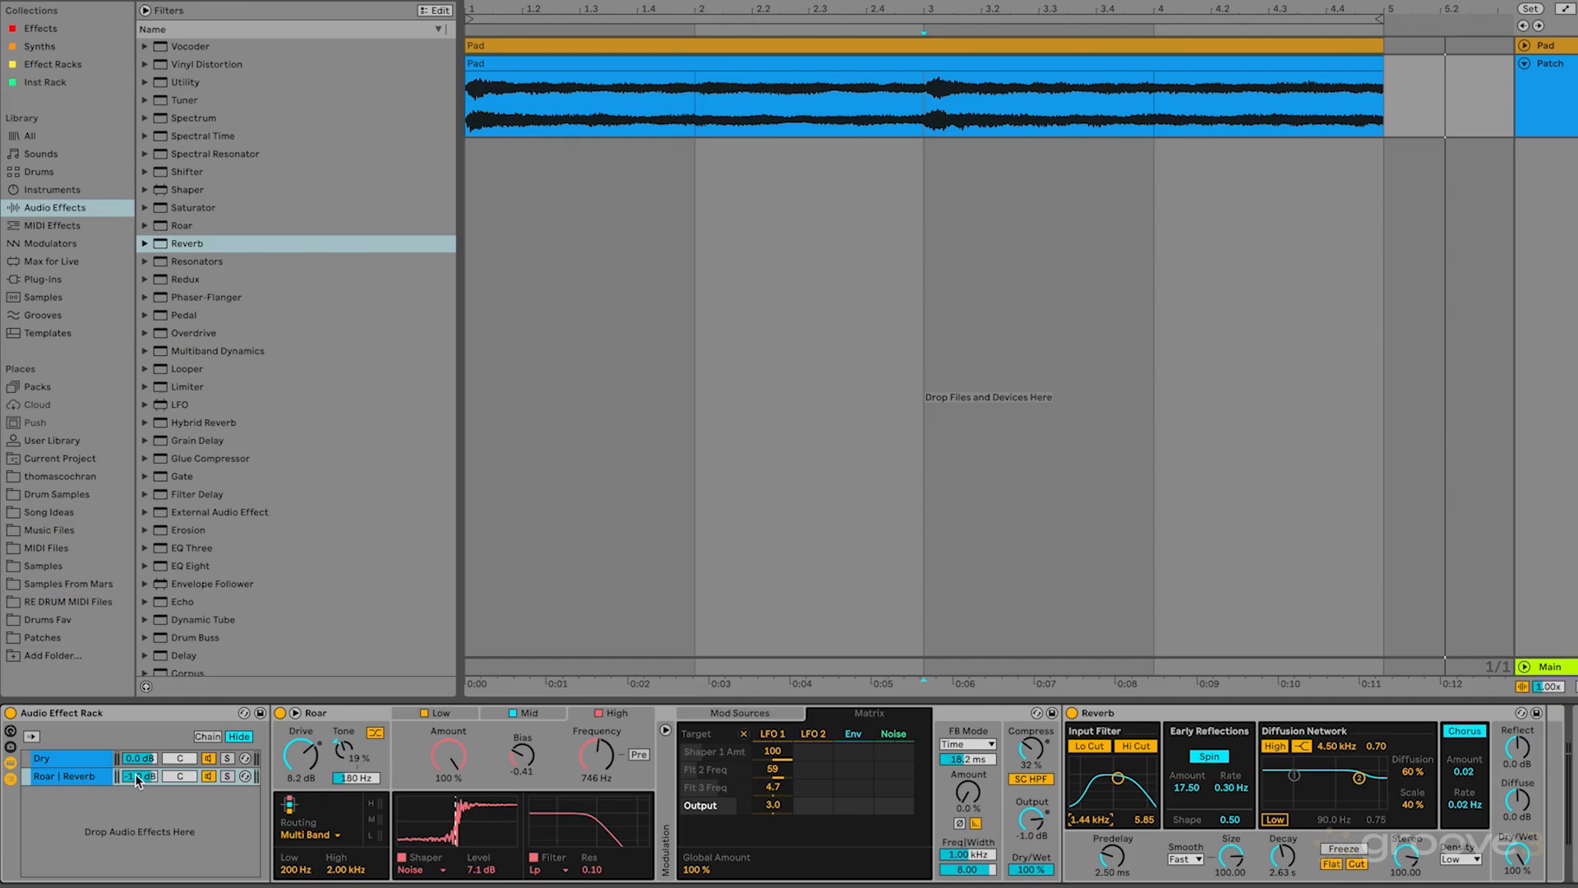
# Lower the Roar | Reverb chain volume to -1.8 dB and compare the pad with the whole rack bypassed and active.
pyautogui.moveTo(135, 773); pyautogui.dragTo(135, 778)
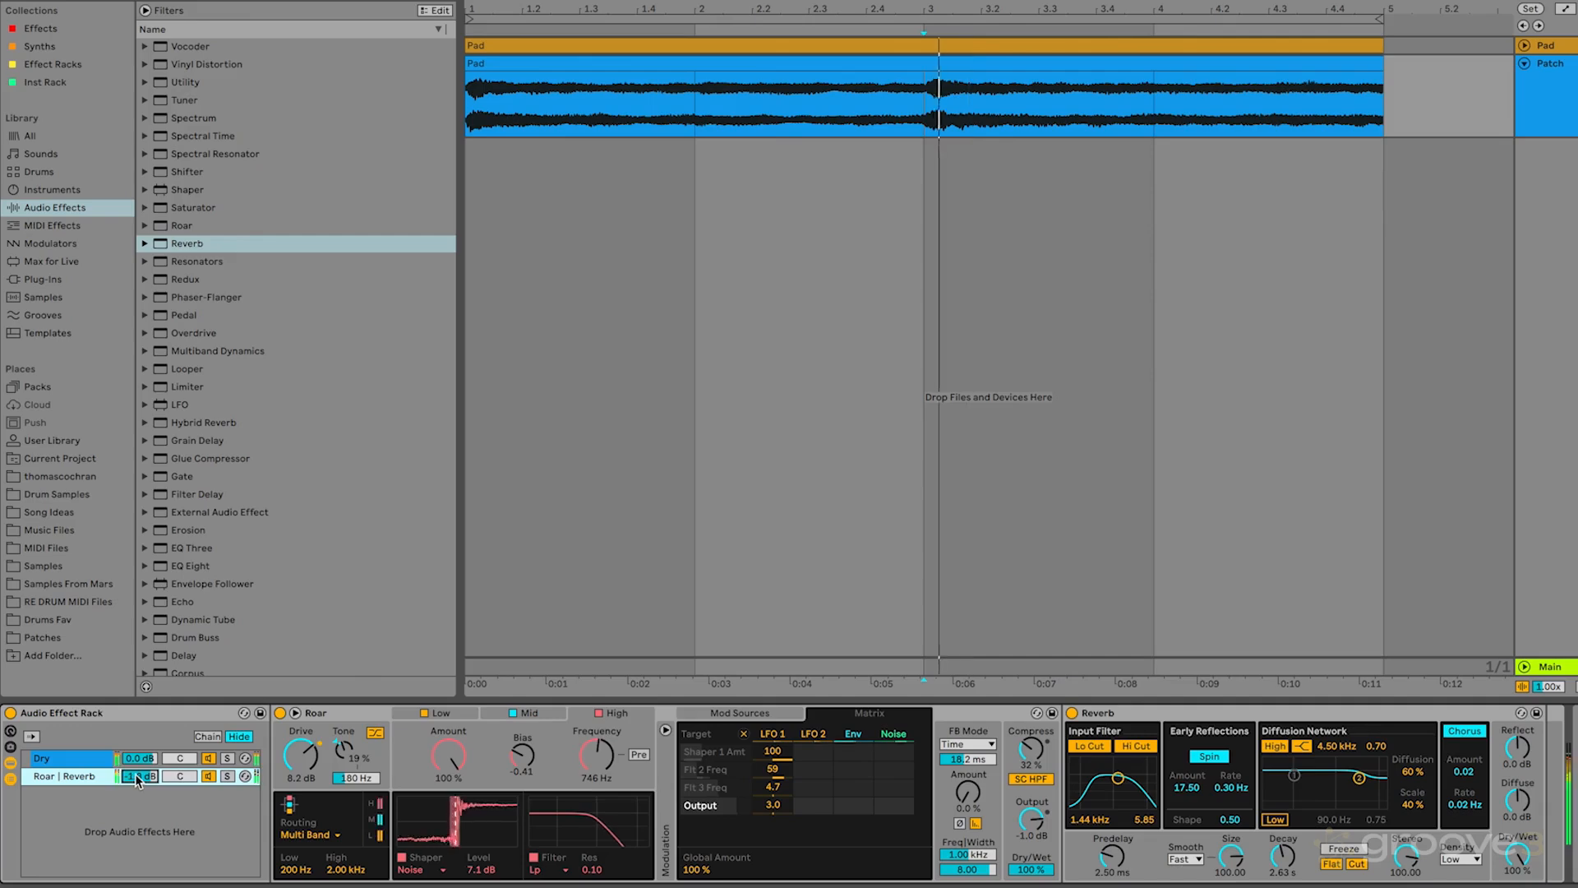
pyautogui.press('space')
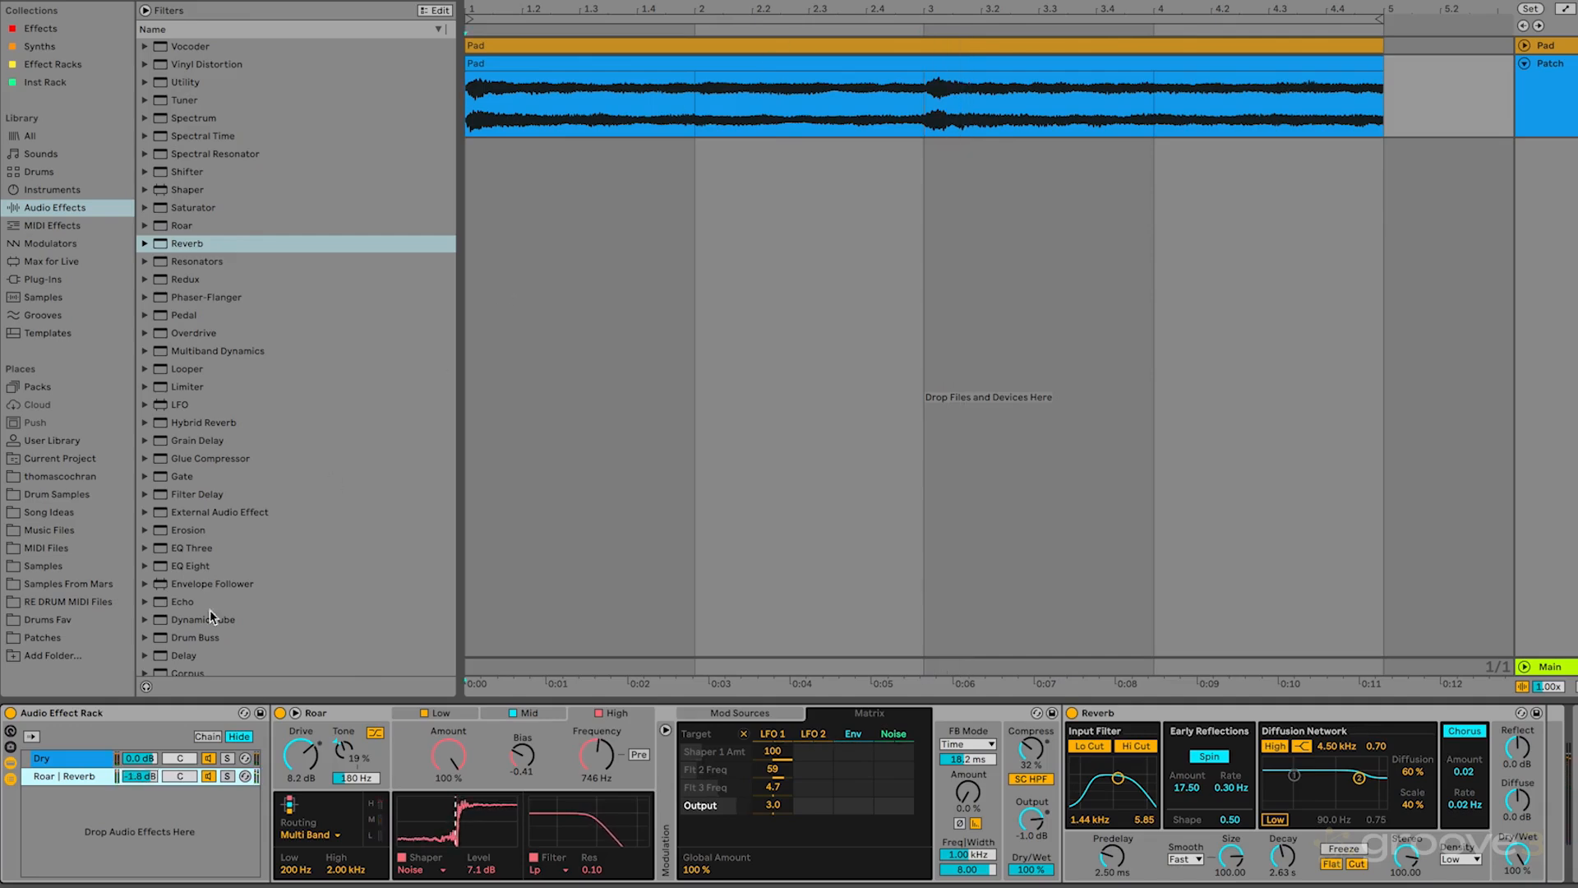
pyautogui.click(9, 716)
pyautogui.press('space')
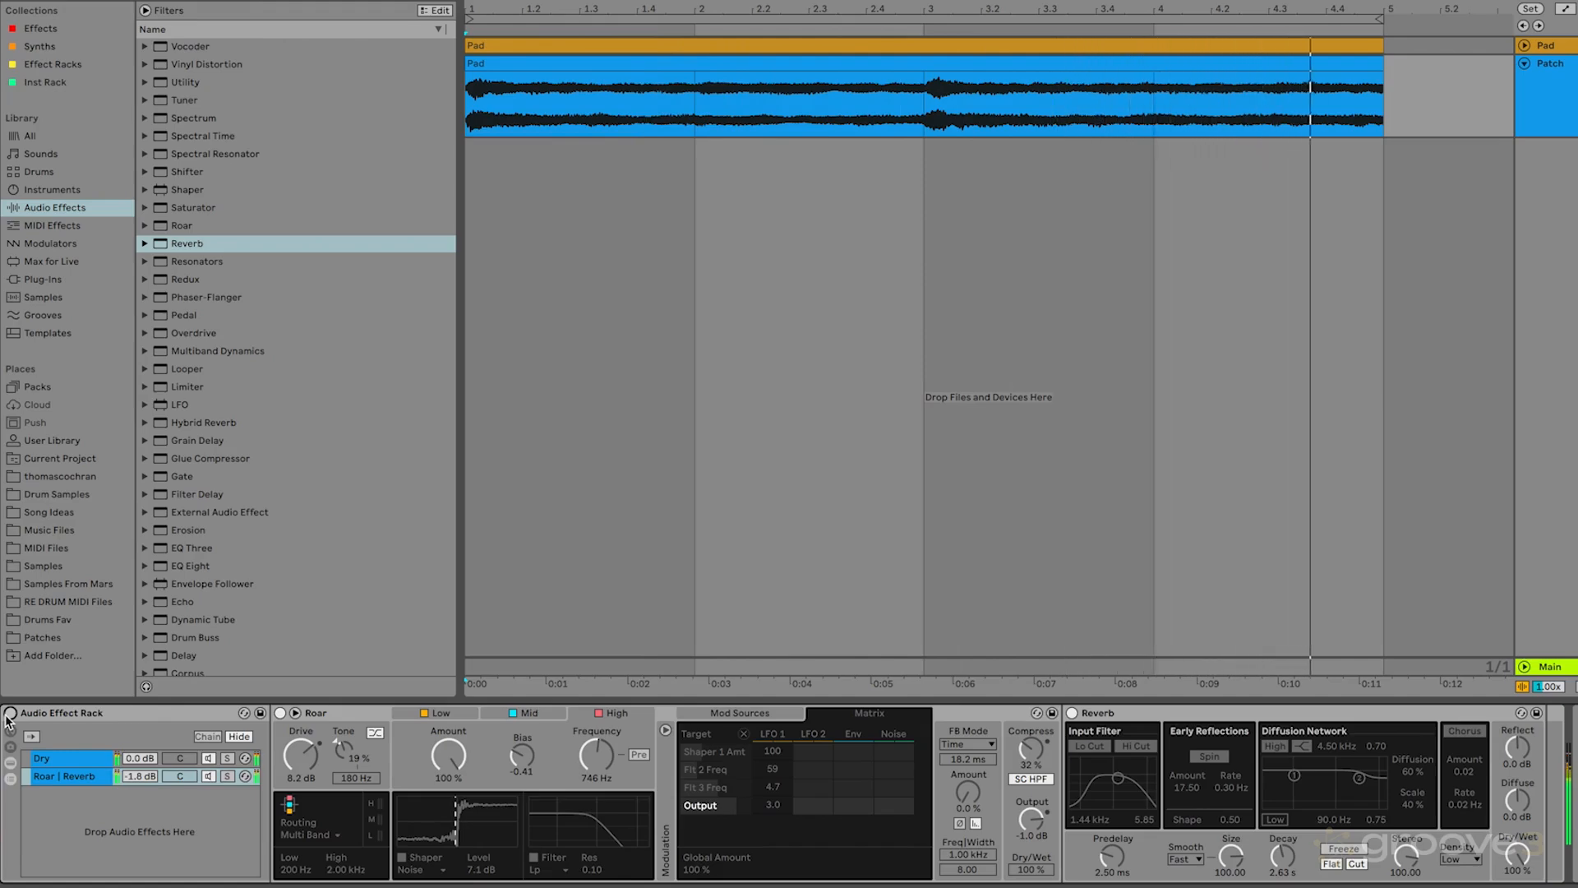
pyautogui.click(10, 713)
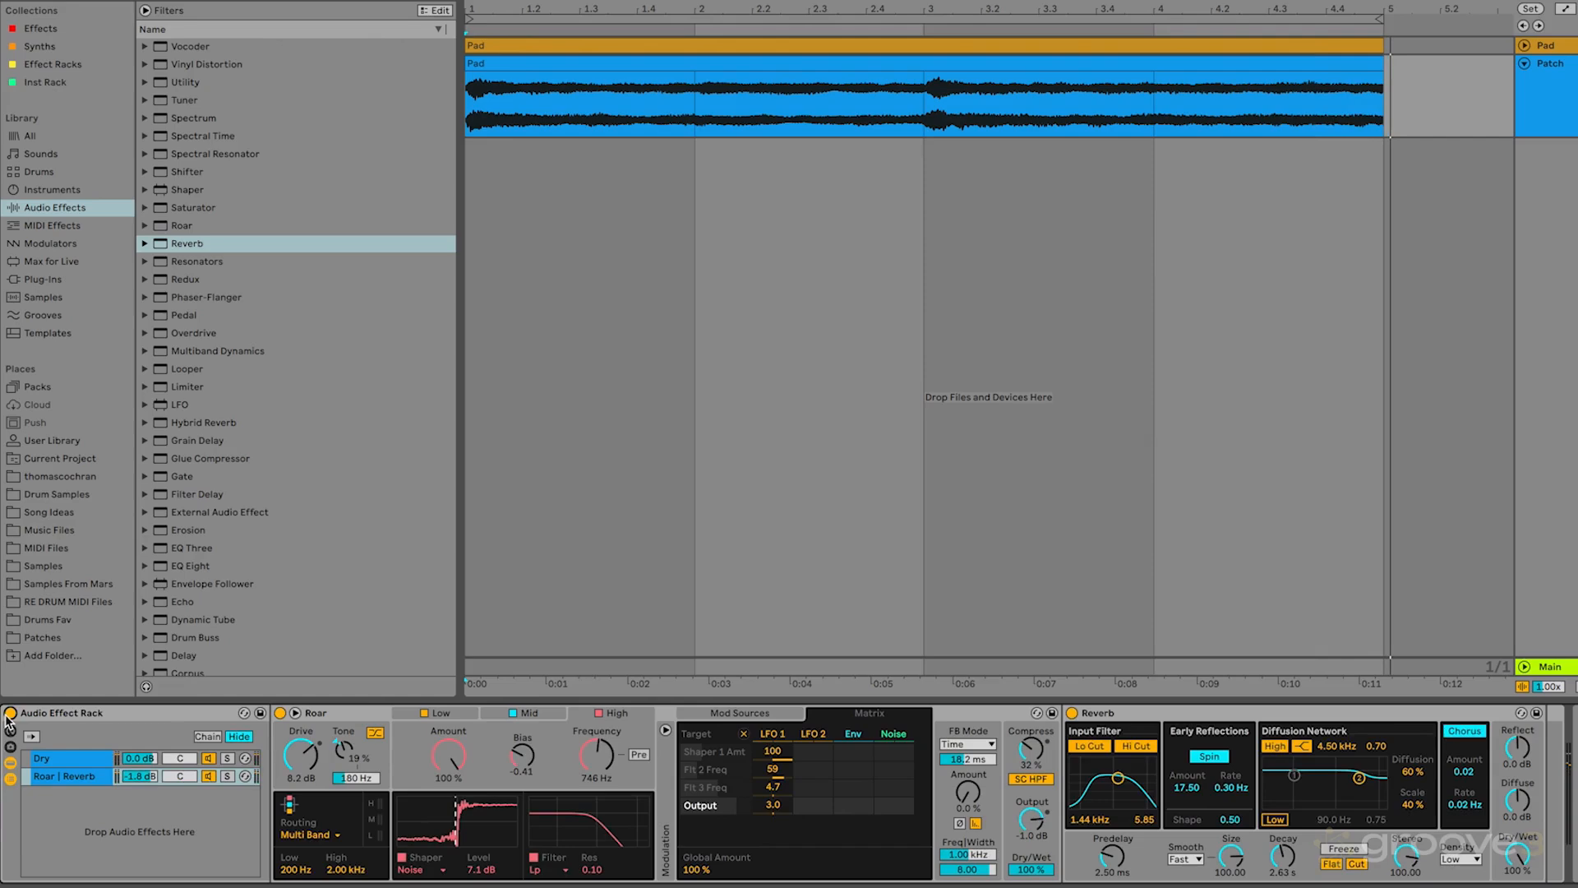
pyautogui.press('space')
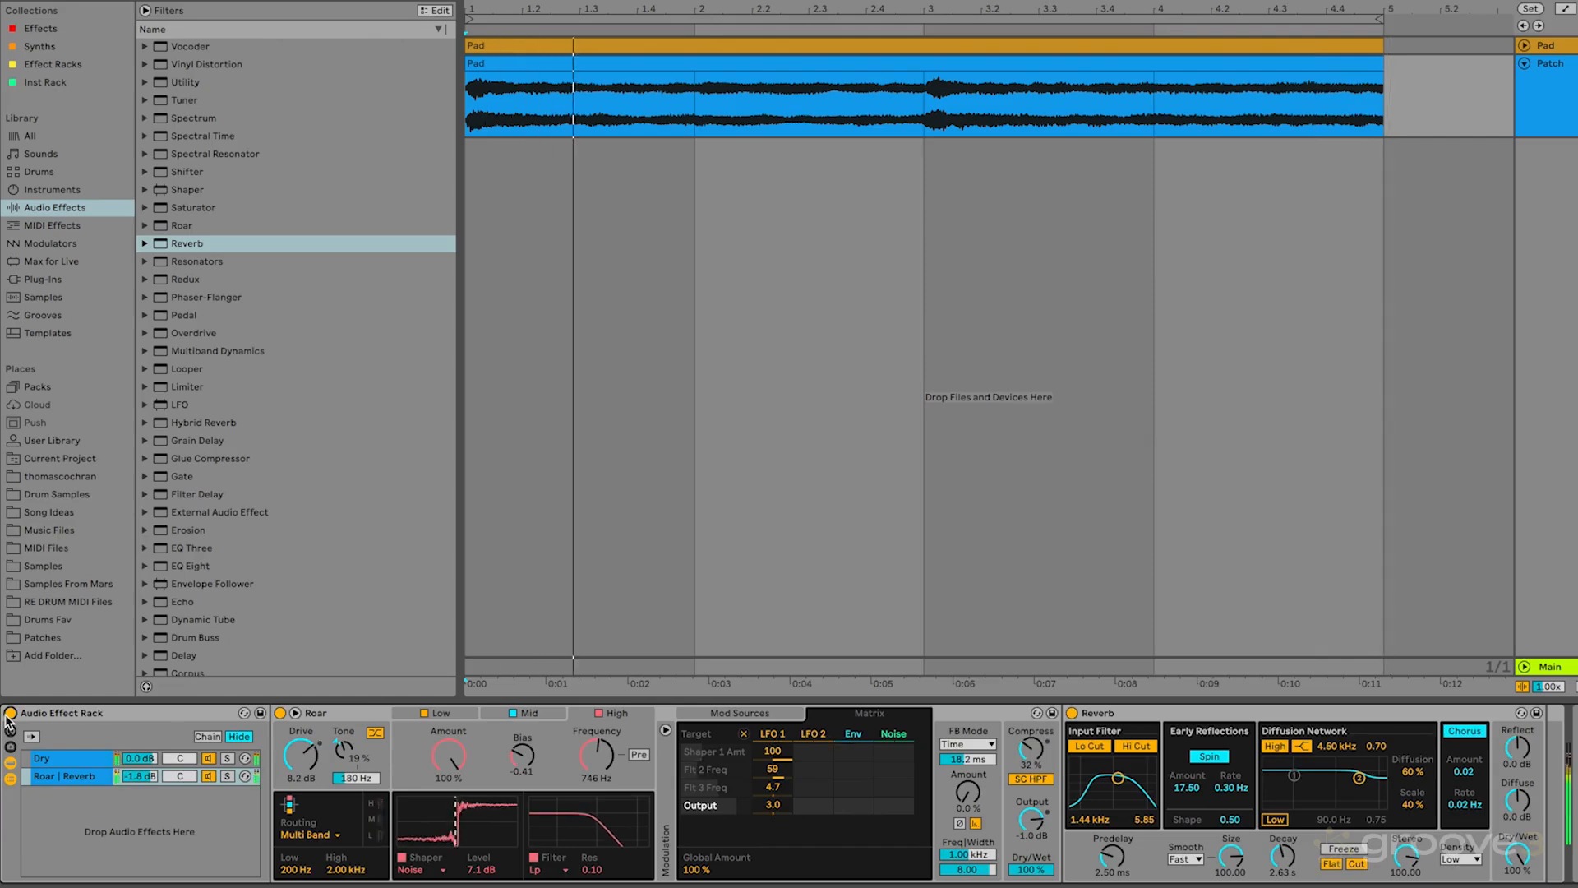